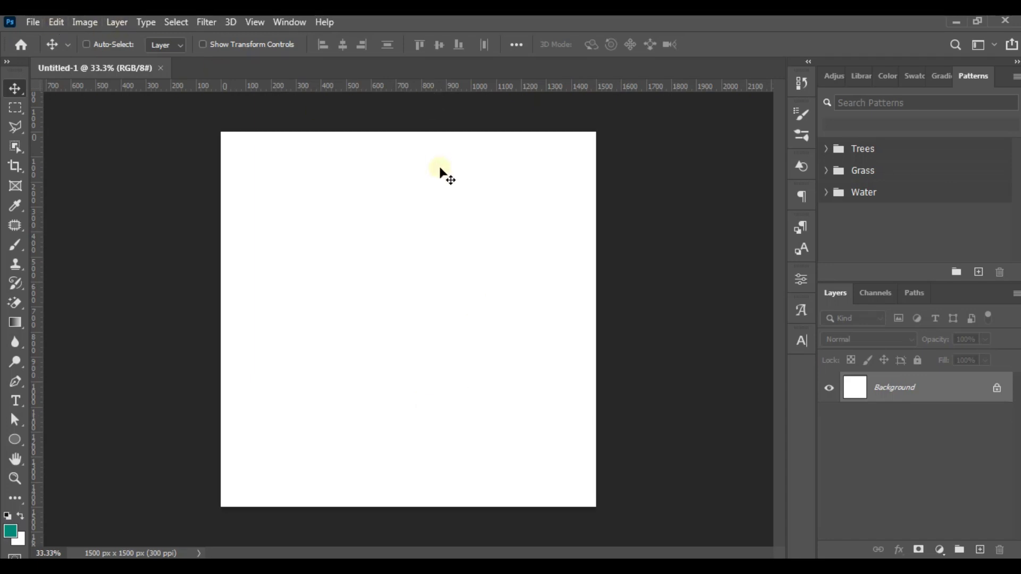
- Check the document's width and height in pixels in the Image Size settings, leaving them unapplied
click(85, 23)
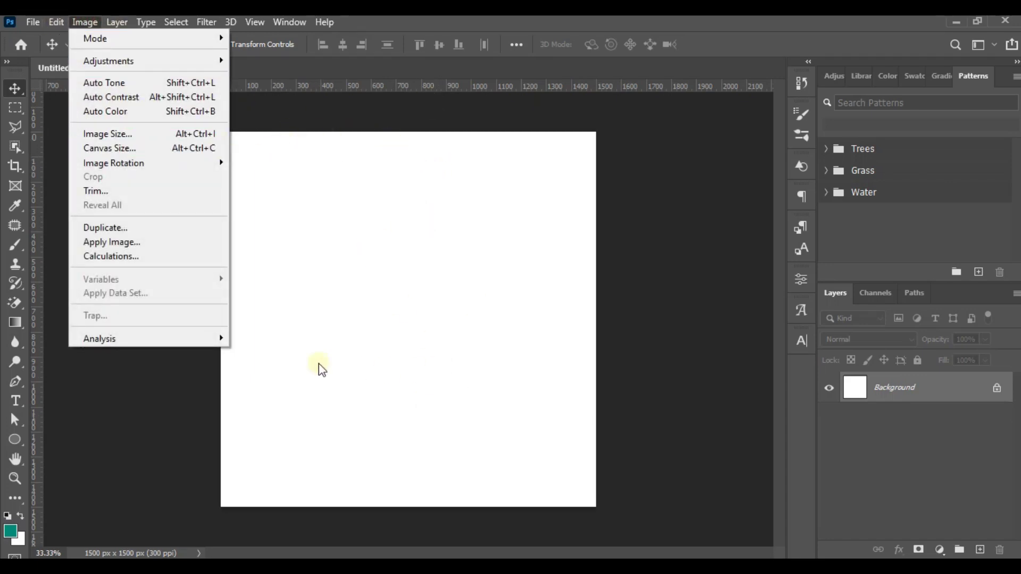
click(169, 134)
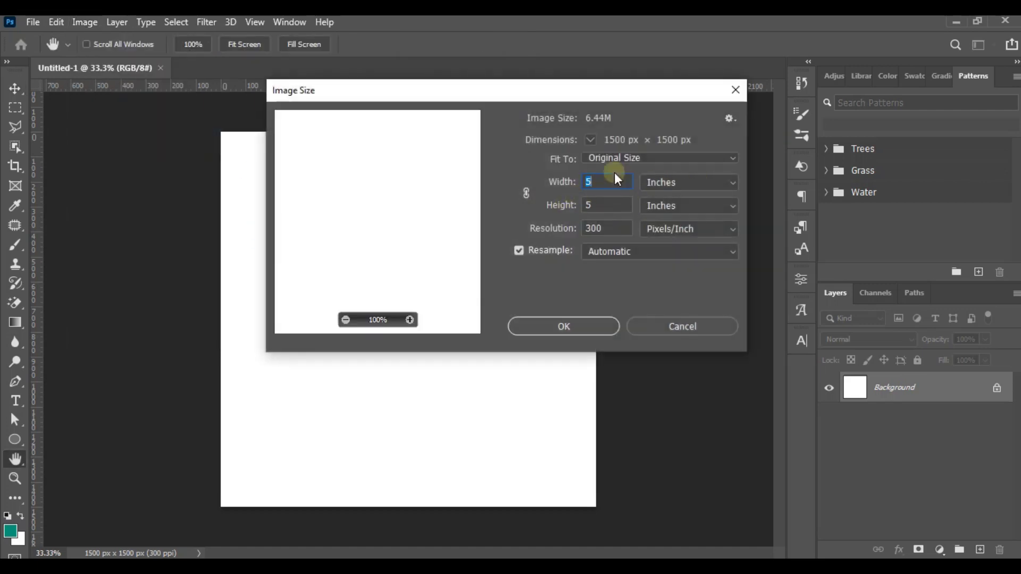
click(655, 183)
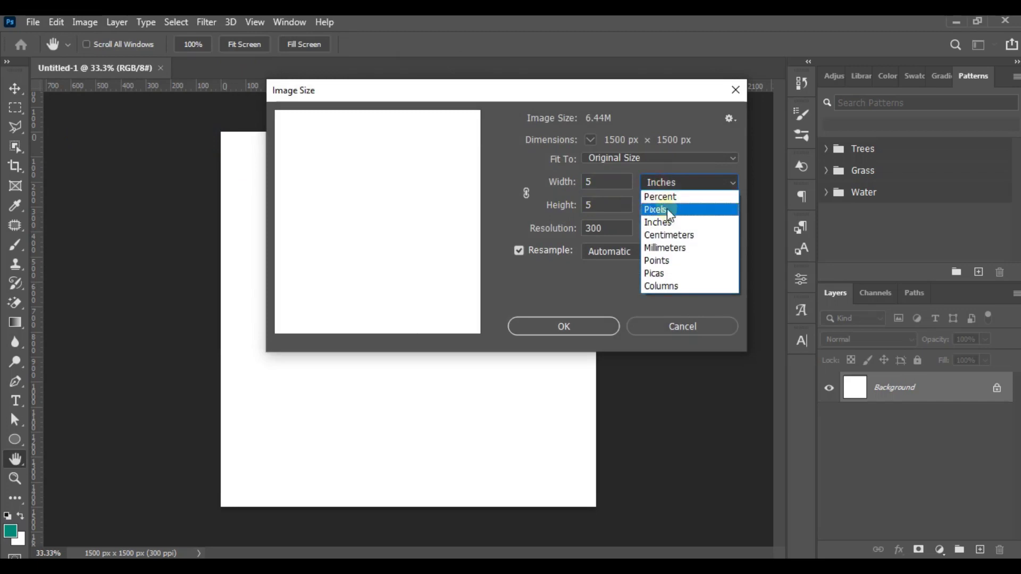
click(665, 207)
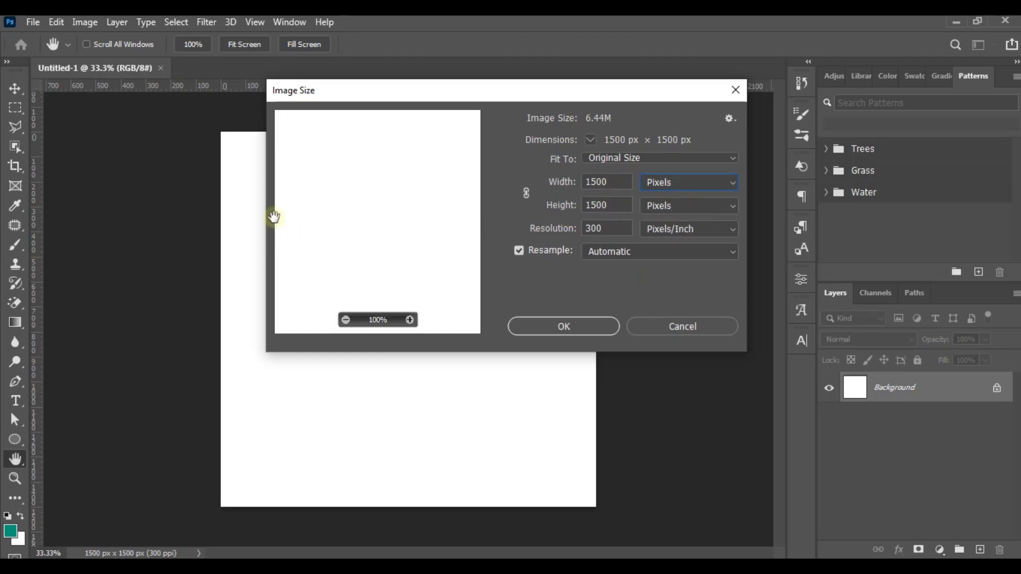
click(736, 91)
- Draw a rectangle shape of about 1530 × 1536 px covering the whole canvas
click(11, 441)
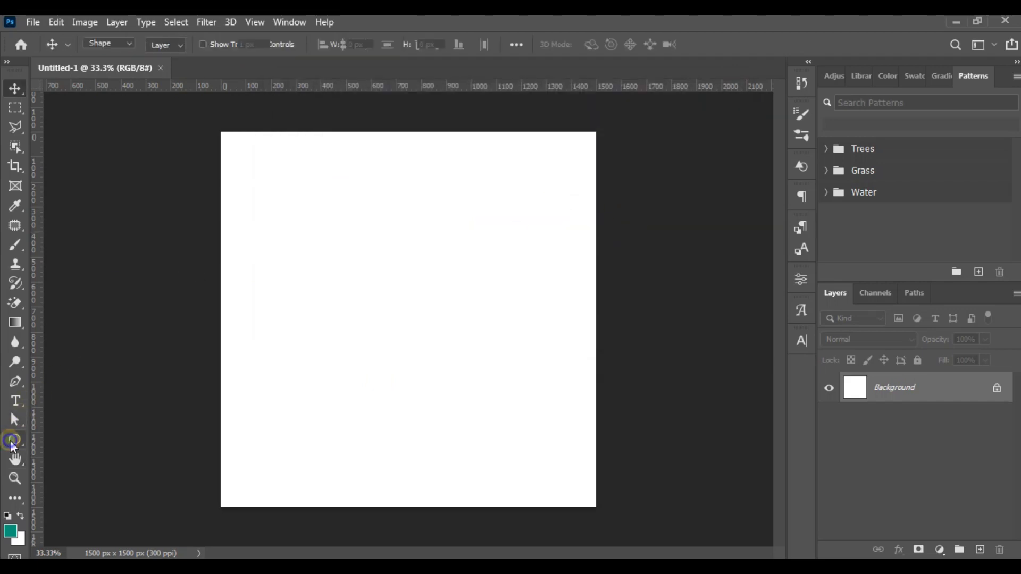
drag(12, 444, 48, 442)
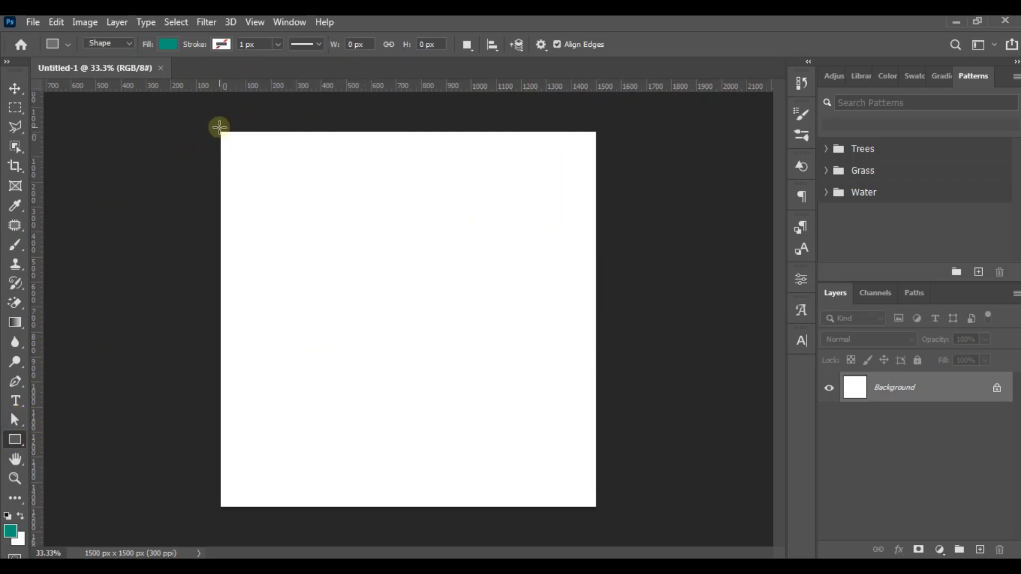
drag(217, 128, 597, 511)
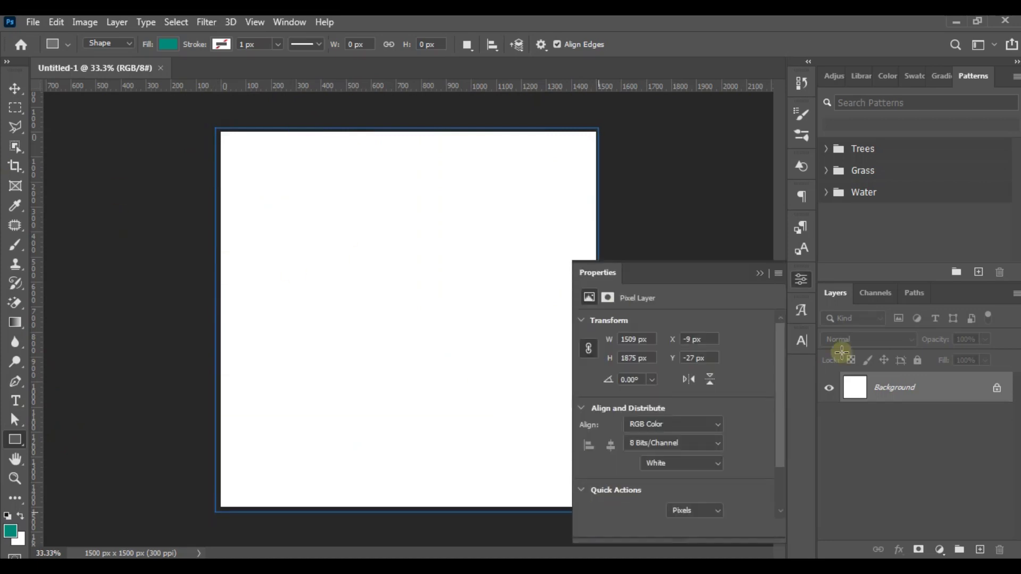
click(759, 273)
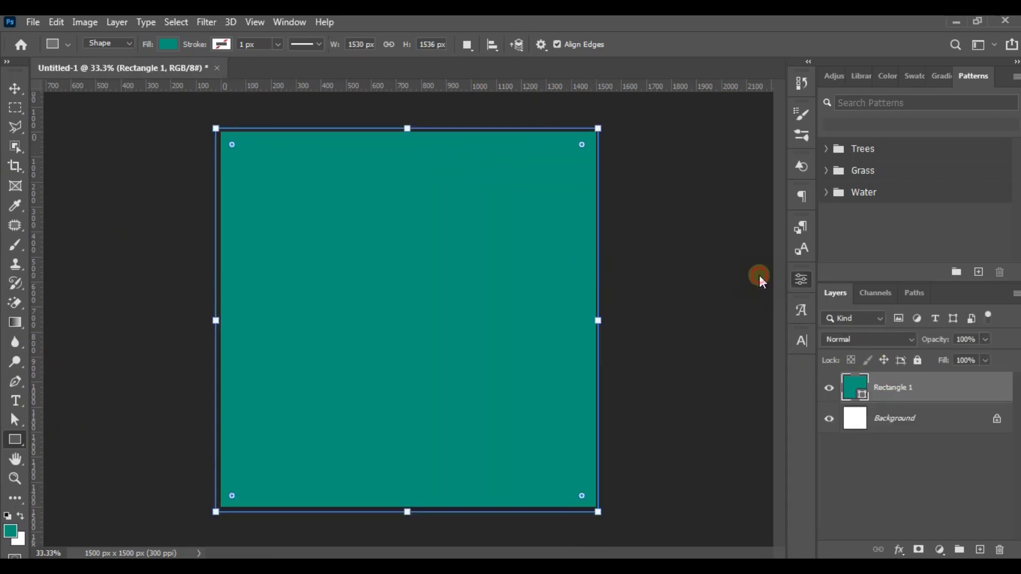
- Change the full-canvas rectangle's fill colour to near-black #050505
double_click(856, 389)
mouse_move(660, 412)
mouse_down()
mouse_move(620, 420)
mouse_move(621, 428)
mouse_up()
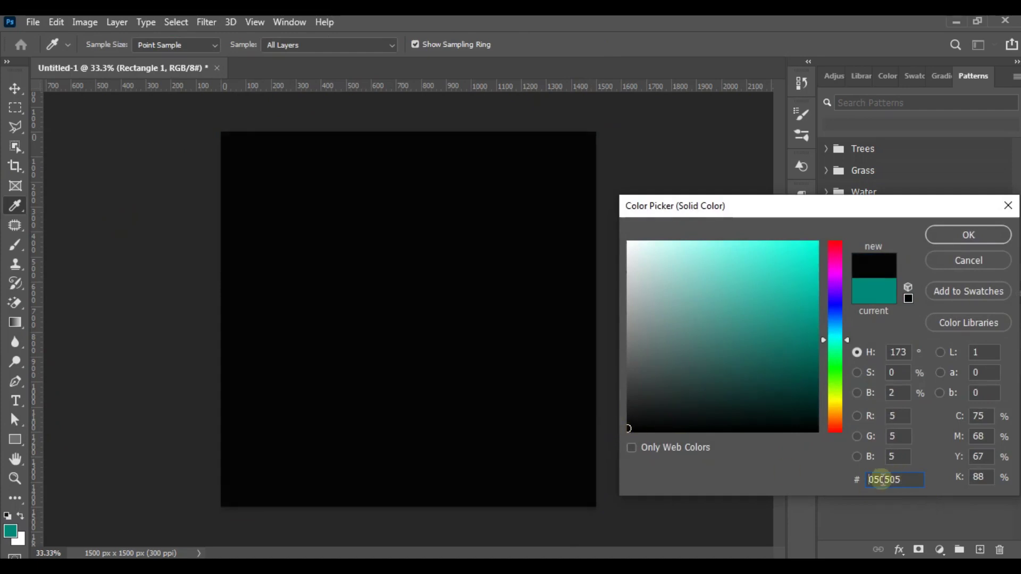
drag(855, 481, 909, 479)
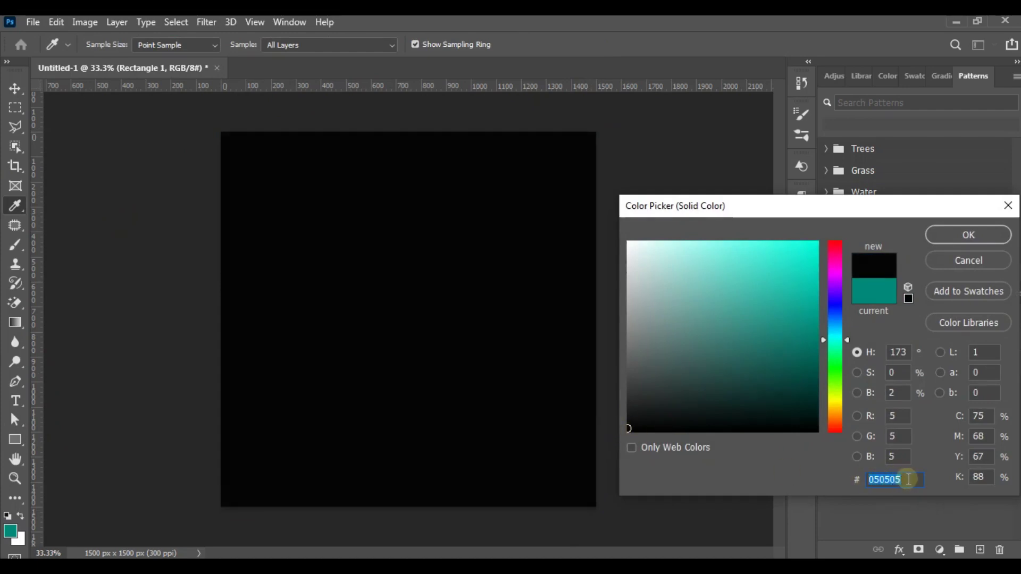
click(942, 232)
- Place the dark honeycomb texture image Untitled-1ss from the YOUTUBE 6 folder over the whole canvas
click(15, 89)
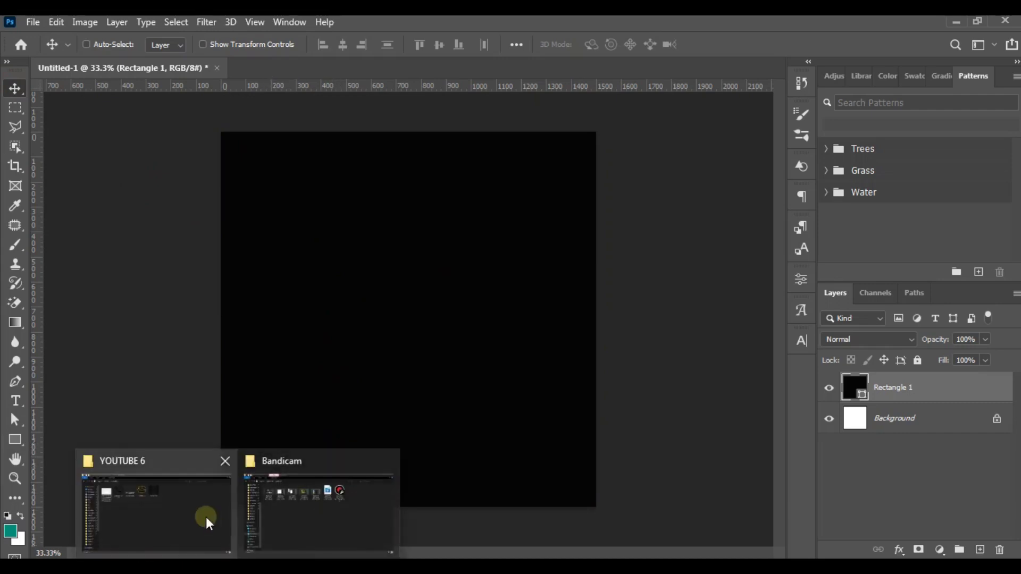
click(206, 516)
click(521, 139)
drag(490, 135, 356, 318)
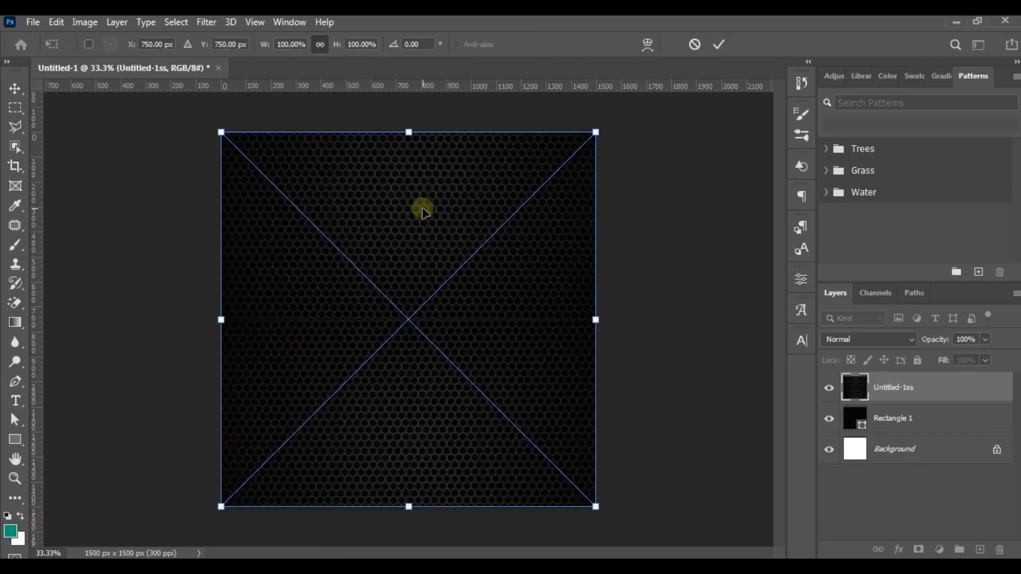
double_click(422, 208)
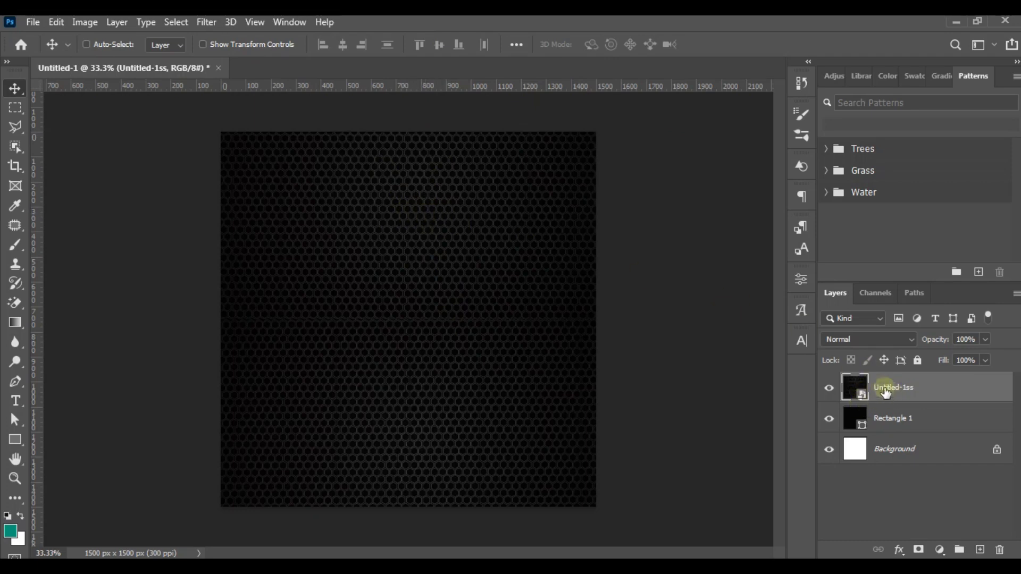
- Add a layer mask to the honeycomb texture and fade its lower part out with the Black, White gradient
click(919, 550)
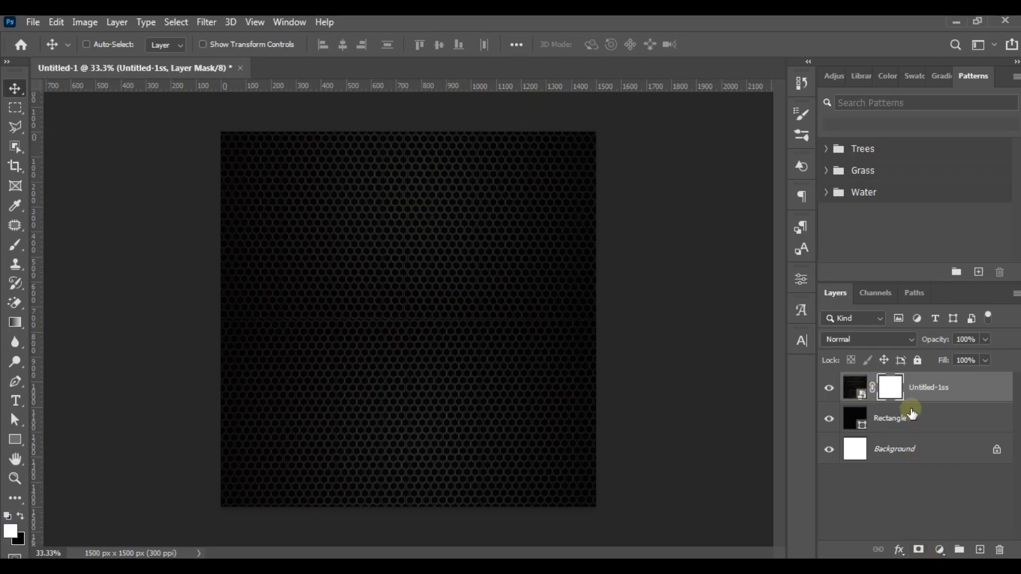
click(17, 324)
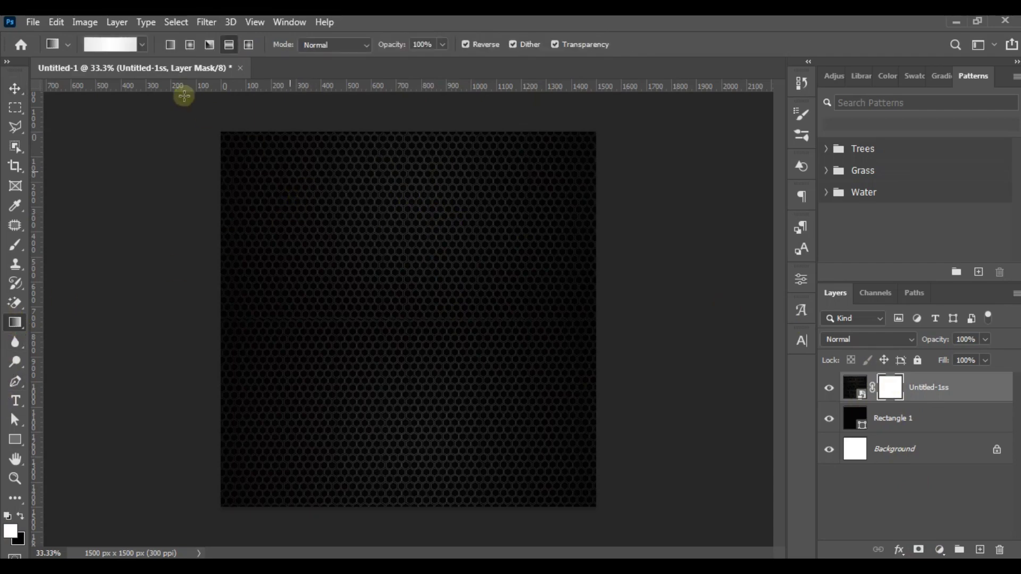
click(129, 44)
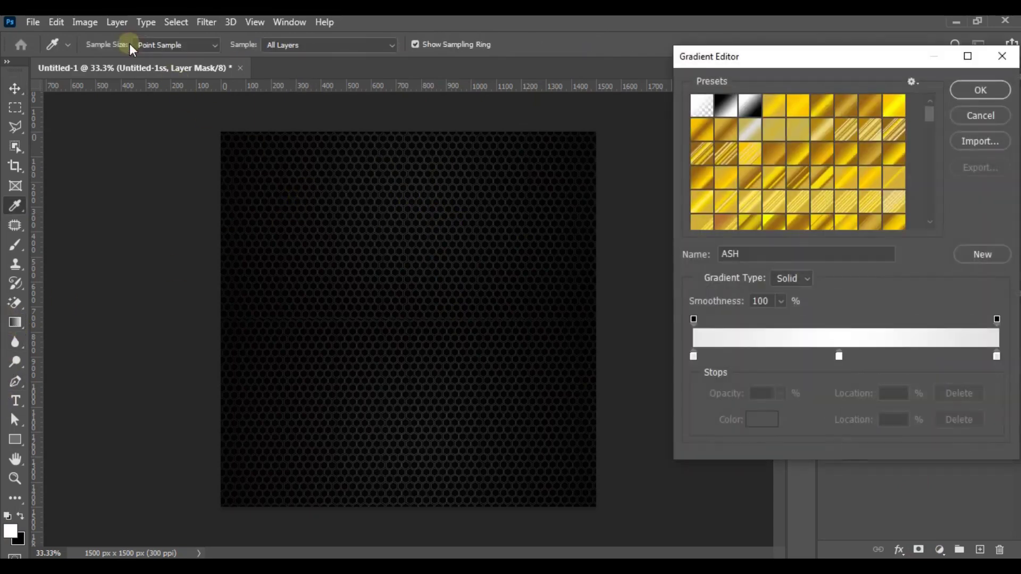
click(723, 107)
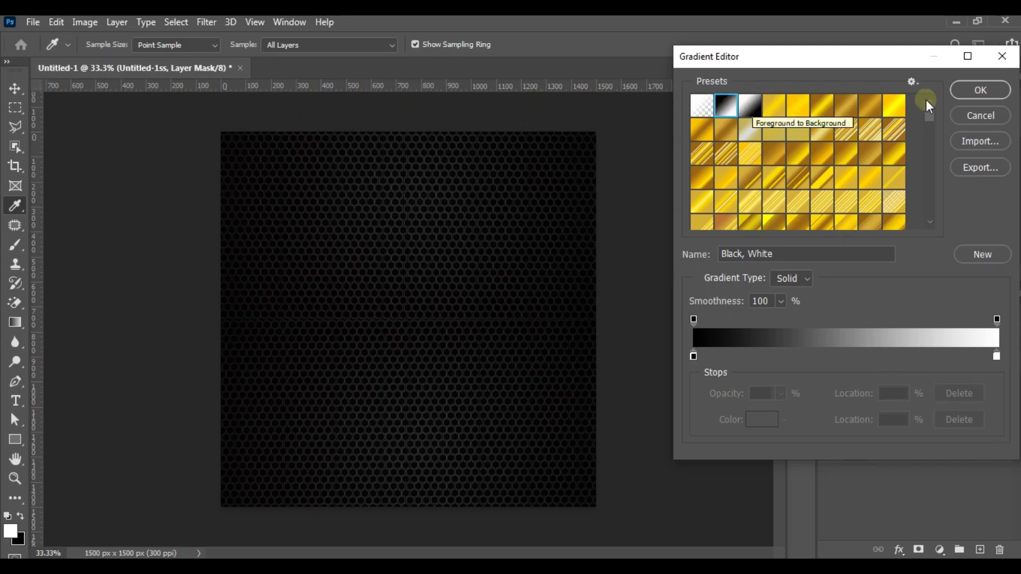
click(965, 93)
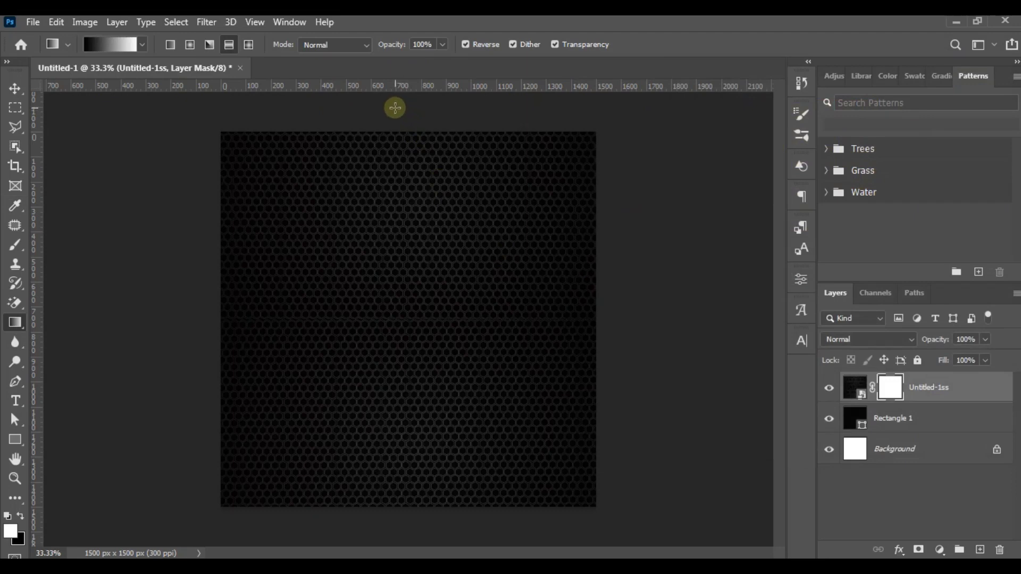
drag(395, 108, 408, 423)
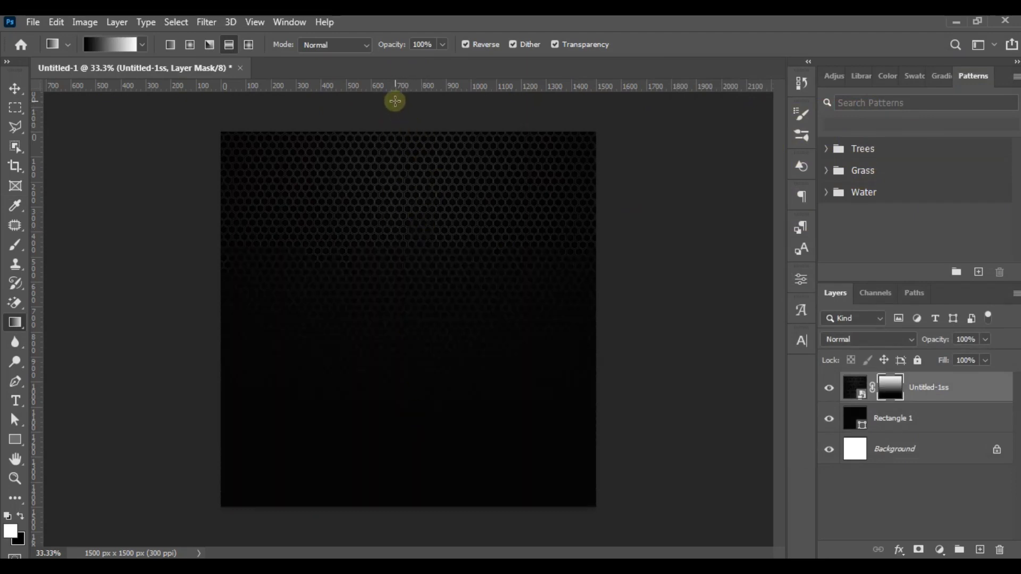
drag(394, 101, 419, 401)
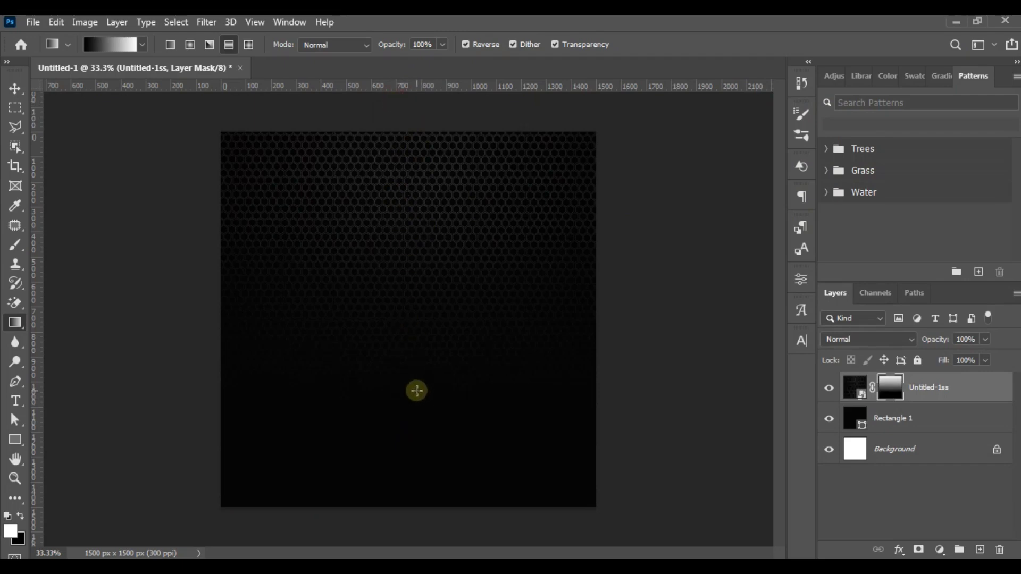
drag(398, 466, 402, 396)
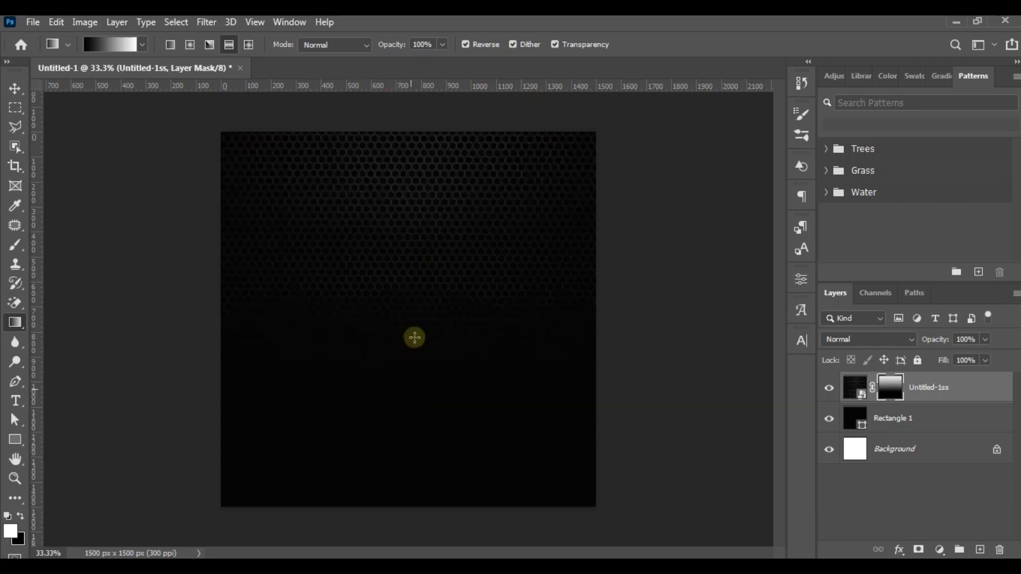
- Set the honeycomb texture layer's opacity to 66%
click(846, 396)
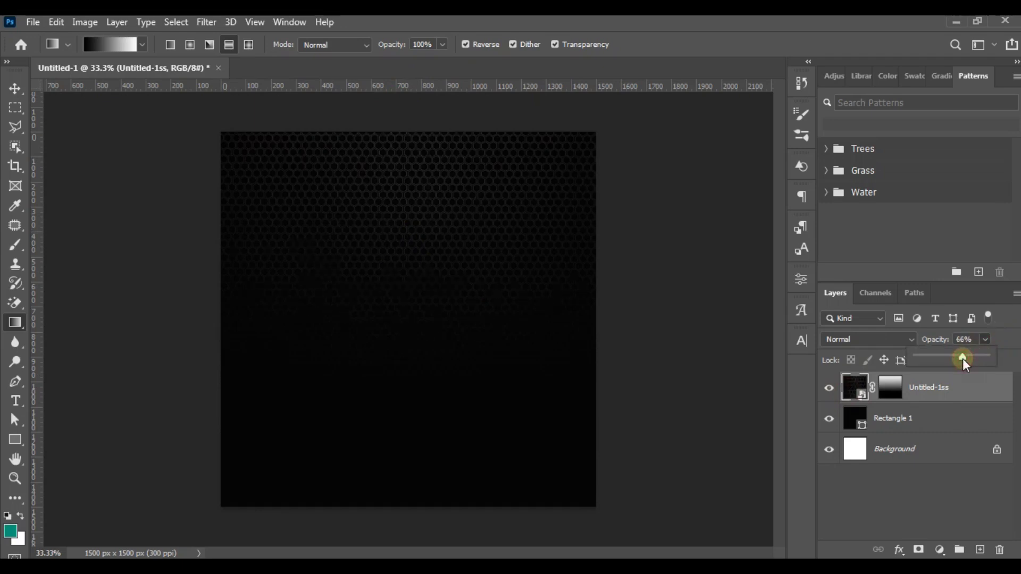
click(15, 88)
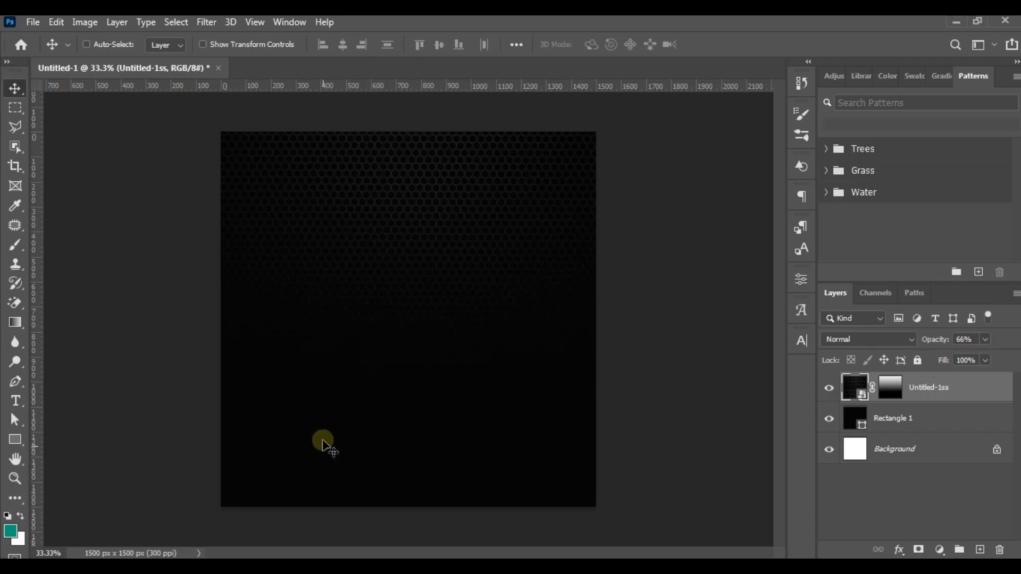
- Place the Brand Classic logo image Untitled-1s from the YOUTUBE 6 folder and scale it down near the canvas's upper middle
mouse_move(228, 540)
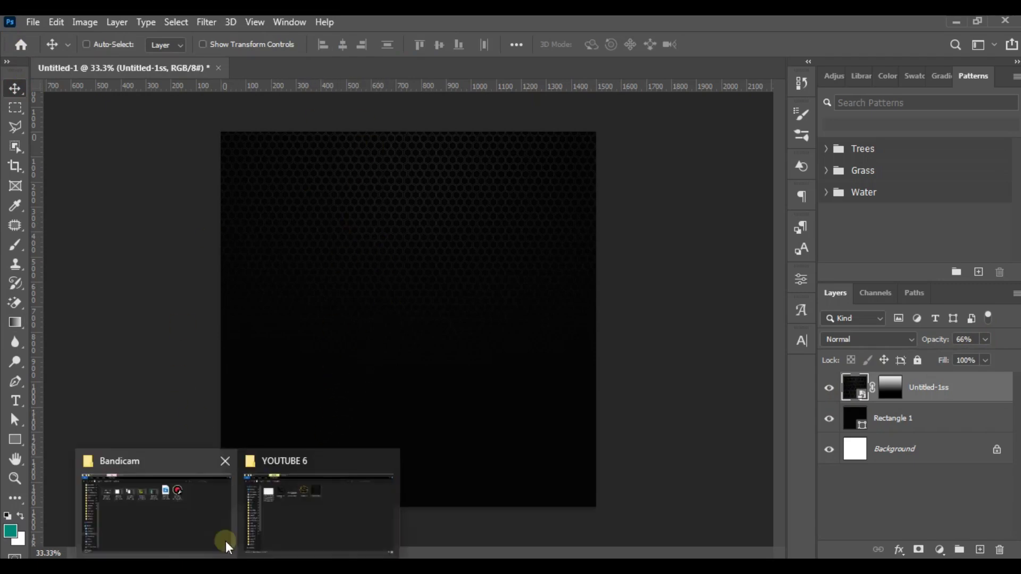
click(269, 511)
click(413, 146)
drag(413, 146, 400, 222)
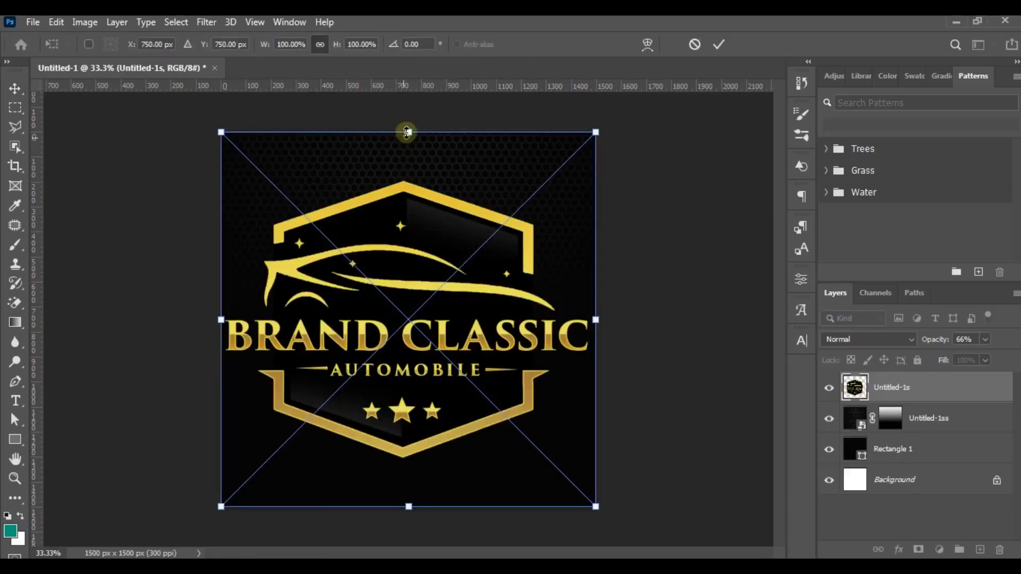
drag(595, 319, 456, 200)
double_click(426, 214)
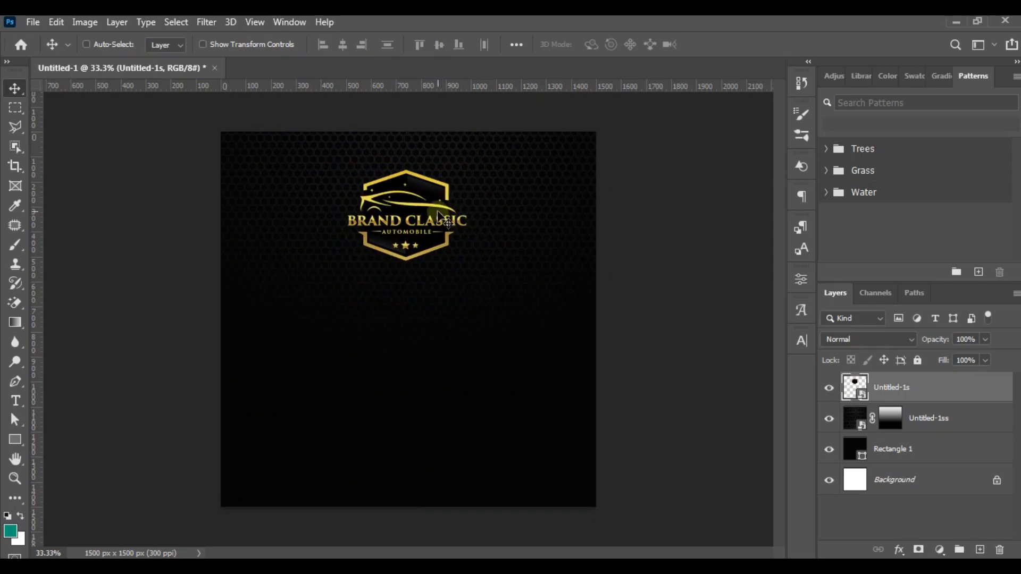
- Centre the logo horizontally on the canvas, using a selection of the whole canvas that is then cleared
key(ctrl+a)
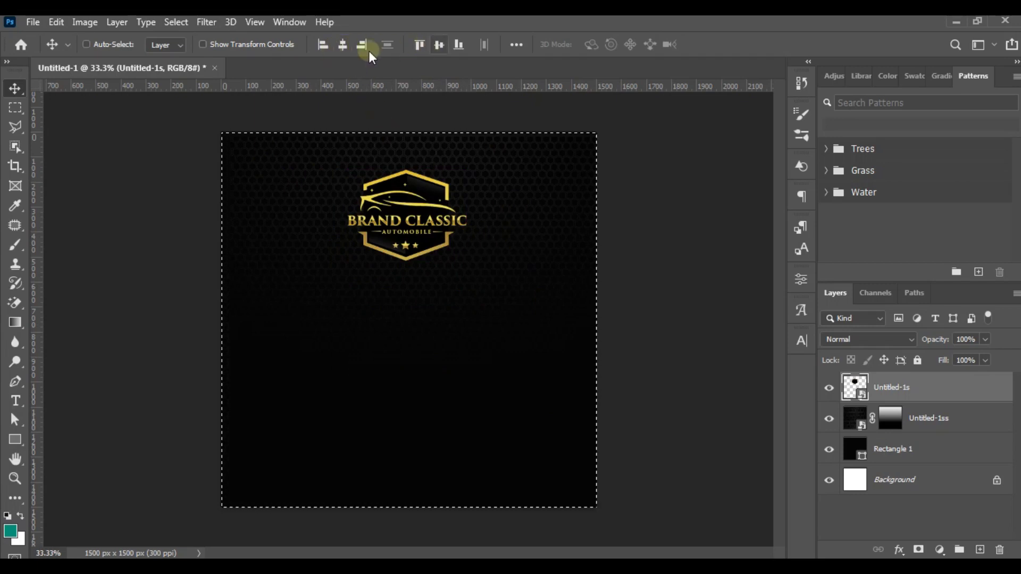
click(343, 45)
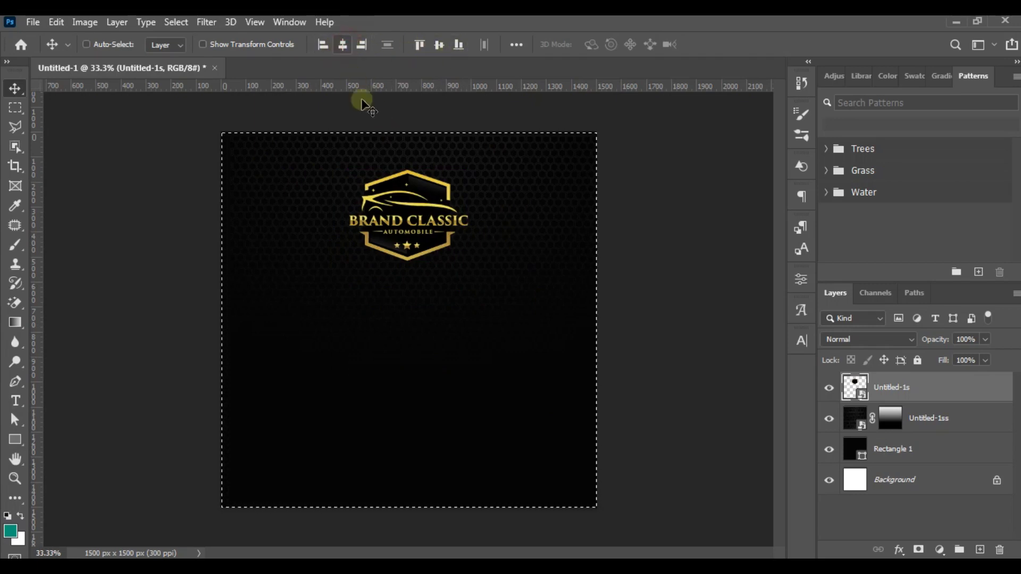
key(ctrl+d)
- Nudge the logo upward, closer to the canvas's upper edge
click(455, 244)
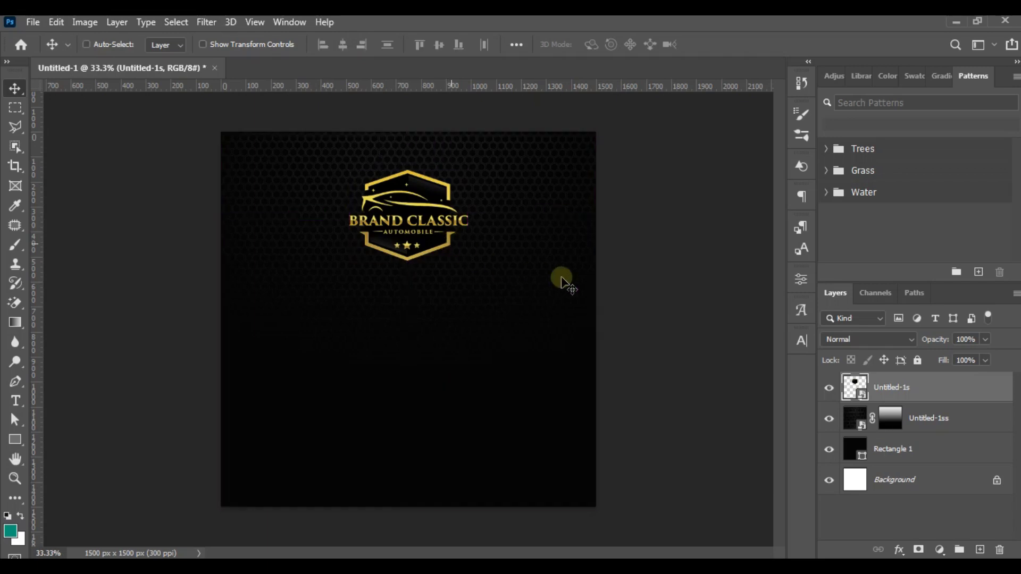
key(Up)
key(Up)
key(Up)
key(Up)
key(Up)
key(Up)
key(Up)
key(Up)
key(Up)
key(Up)
key(Up)
key(Up)
key(Up)
key(Up)
key(Up)
key(Up)
key(Up)
key(Up)
key(Up)
key(Up)
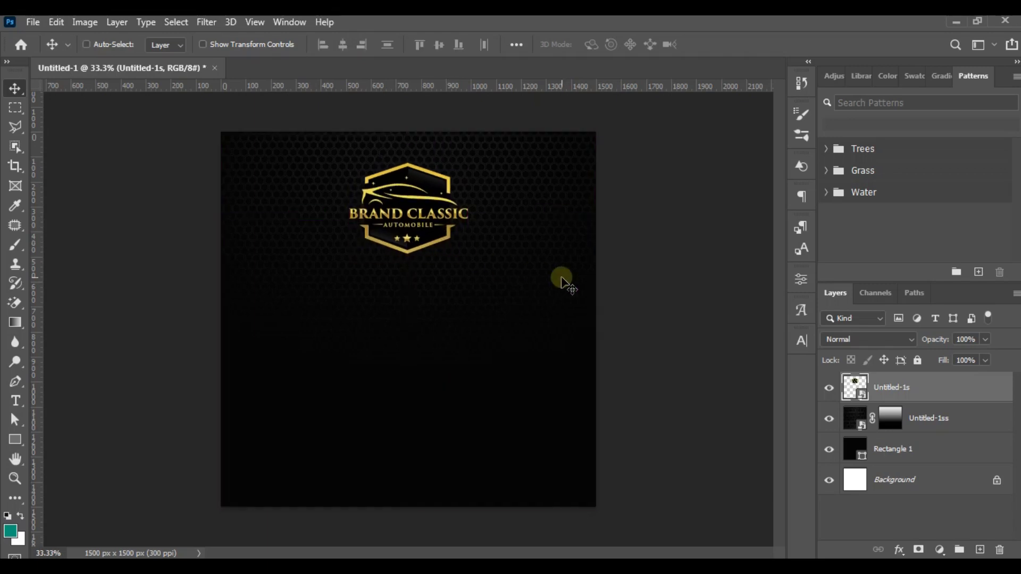
key(Up)
key(Up)
key(Up)
key(Up)
key(Up)
key(Up)
key(Up)
key(Up)
key(Up)
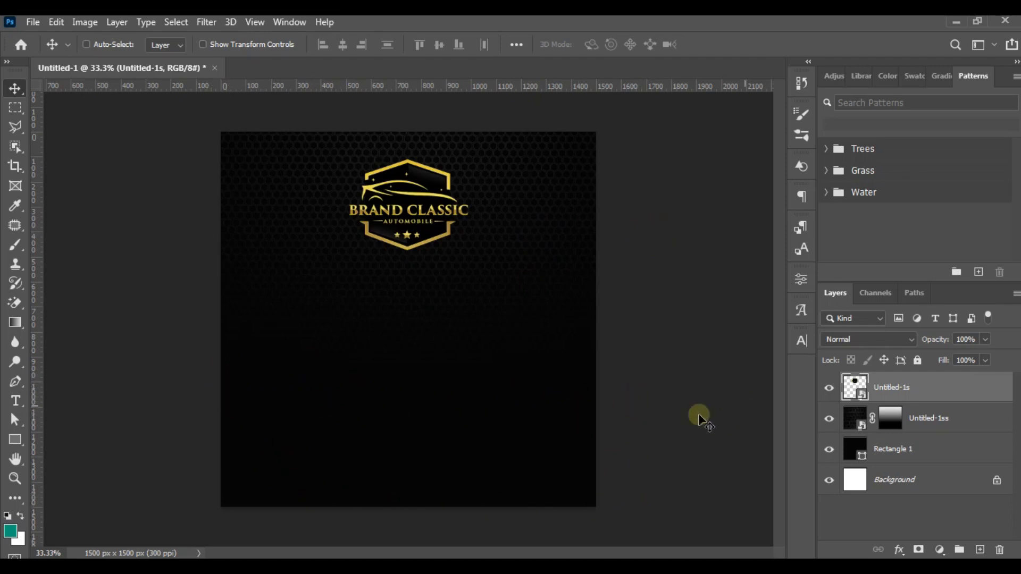
- Draw a rectangle shape of about 1521 × 504 px across the lower third of the canvas
click(18, 439)
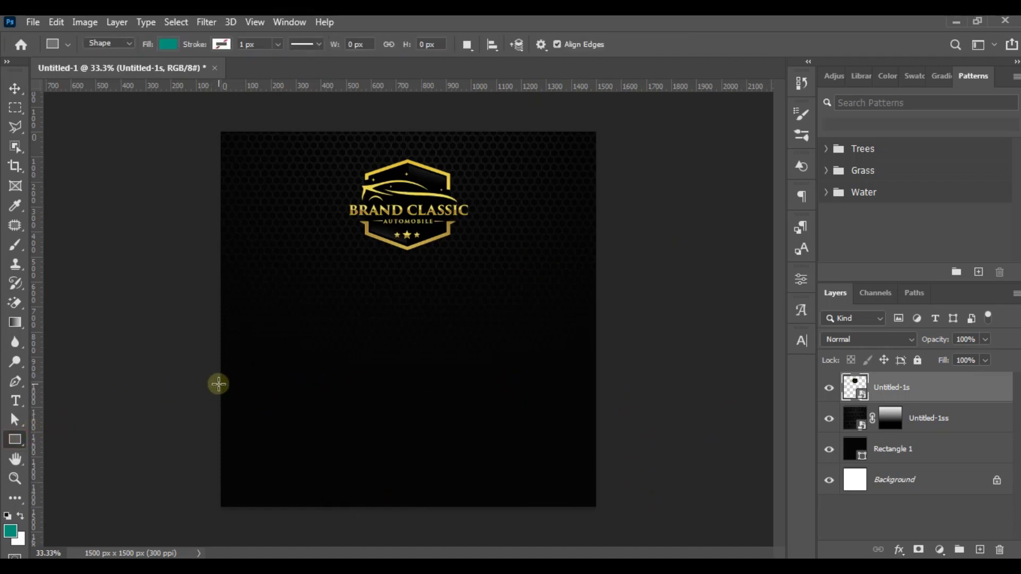
drag(219, 384, 598, 508)
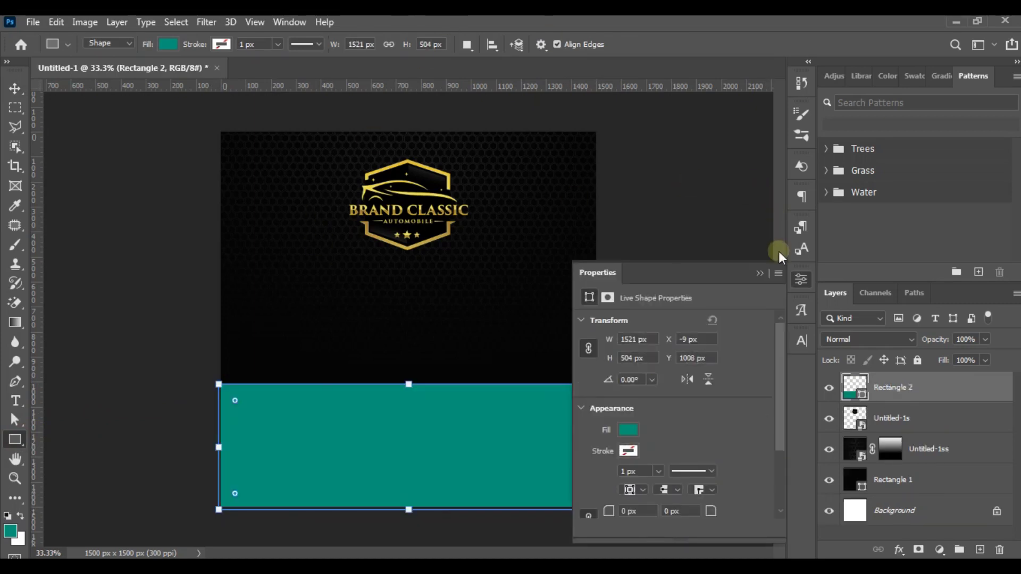
click(759, 273)
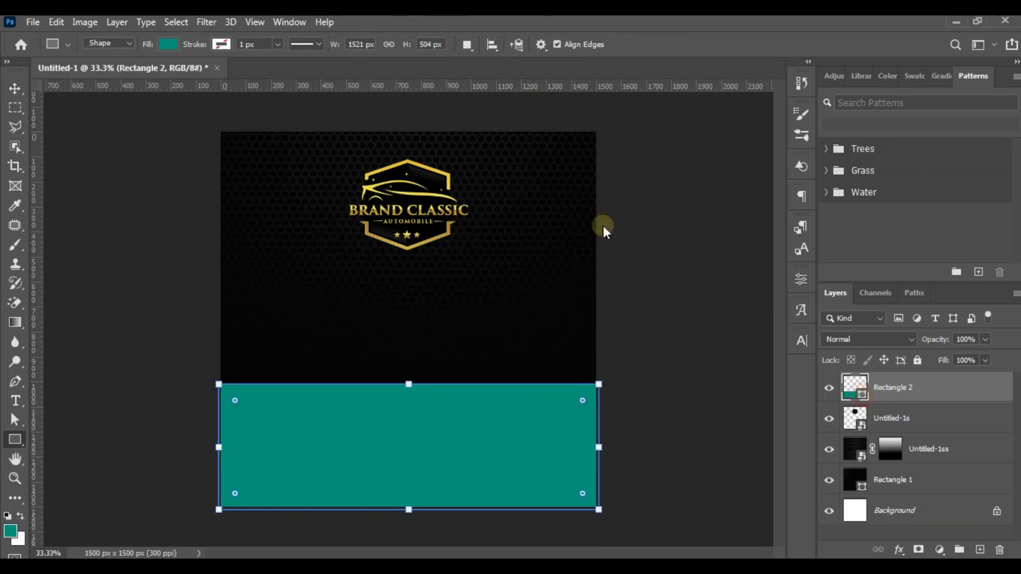
- Recolour the lower rectangle with the logo's gold, adjusted to a brighter #f3cb43
double_click(855, 387)
click(390, 167)
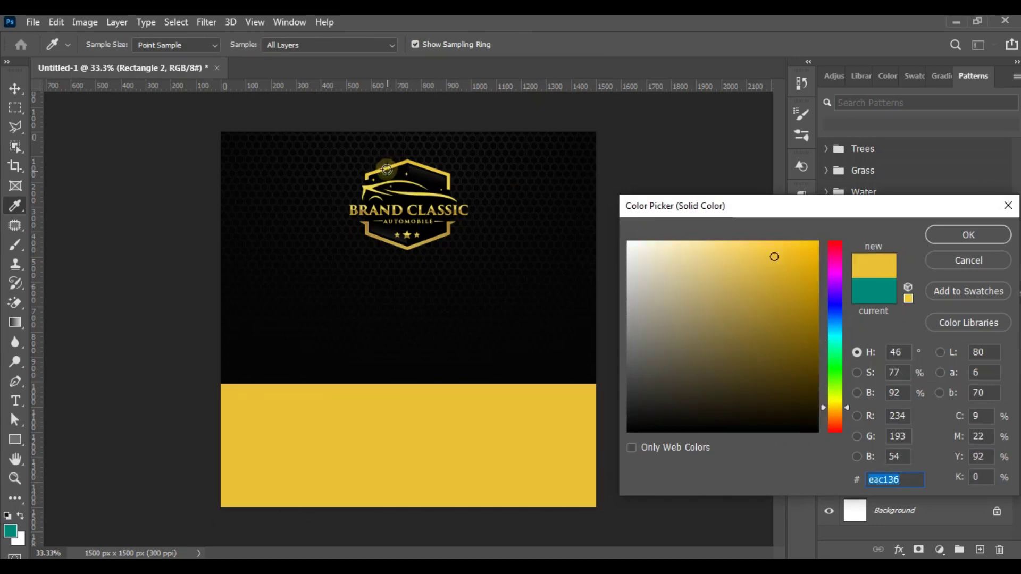
click(765, 250)
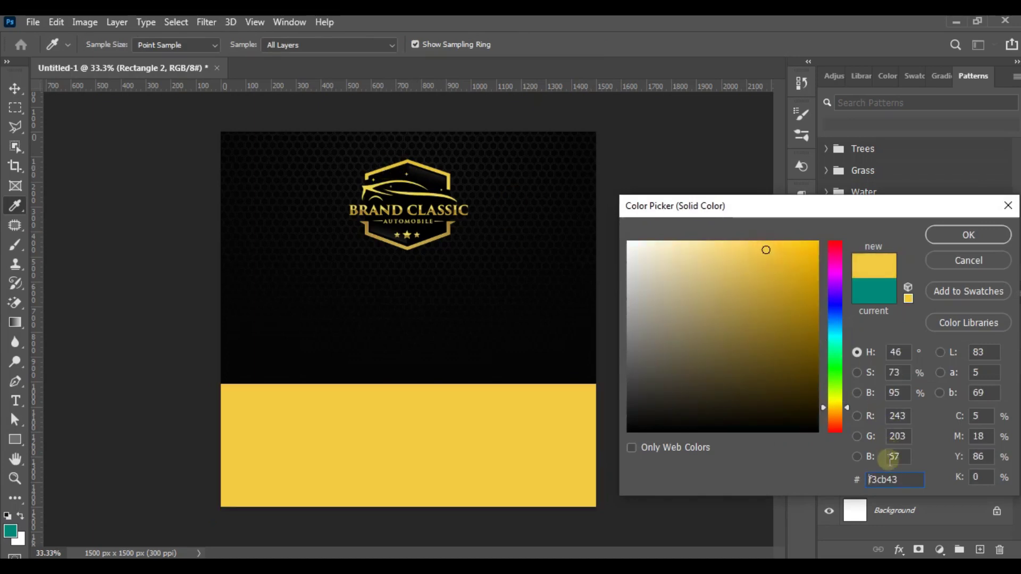
double_click(885, 480)
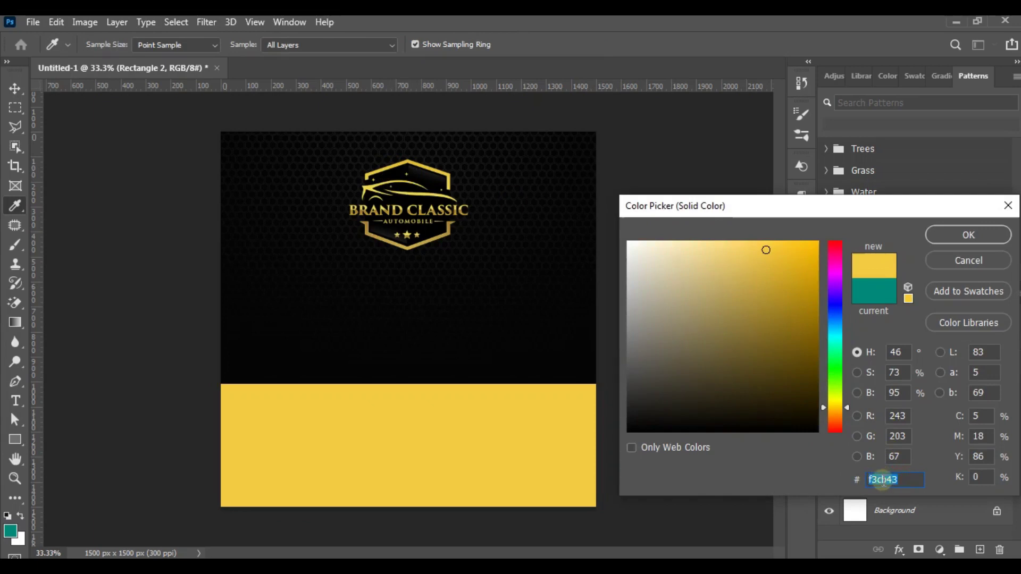
click(936, 239)
- Stretch the gold rectangle slightly taller by raising its upper edge
click(15, 89)
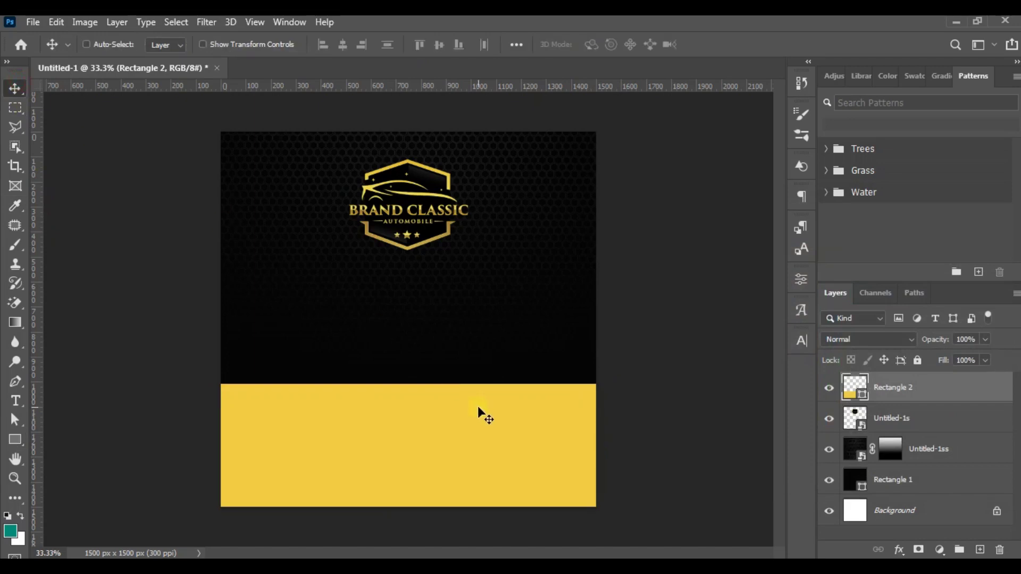
key(ctrl+t)
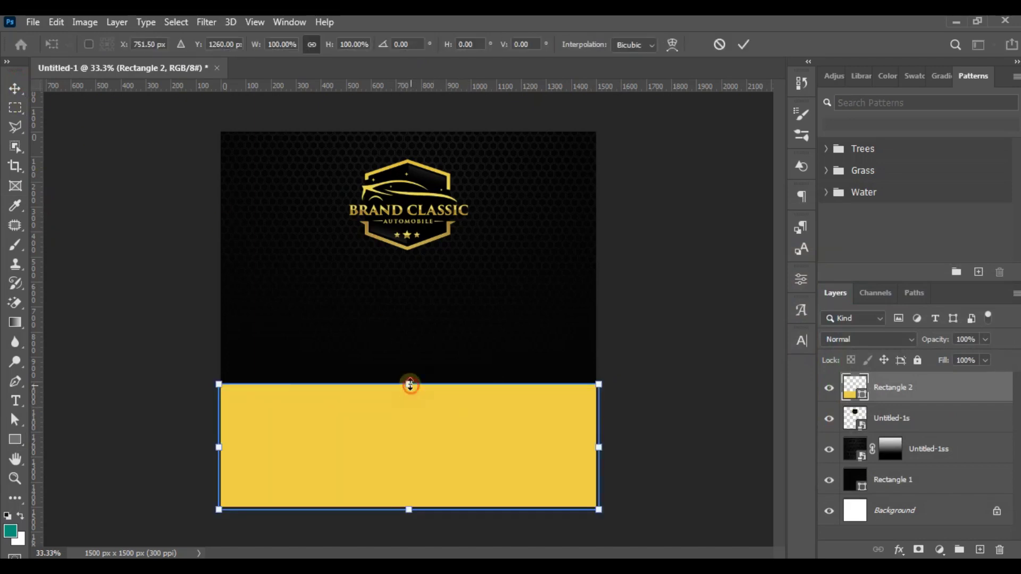
drag(410, 384, 410, 377)
double_click(421, 401)
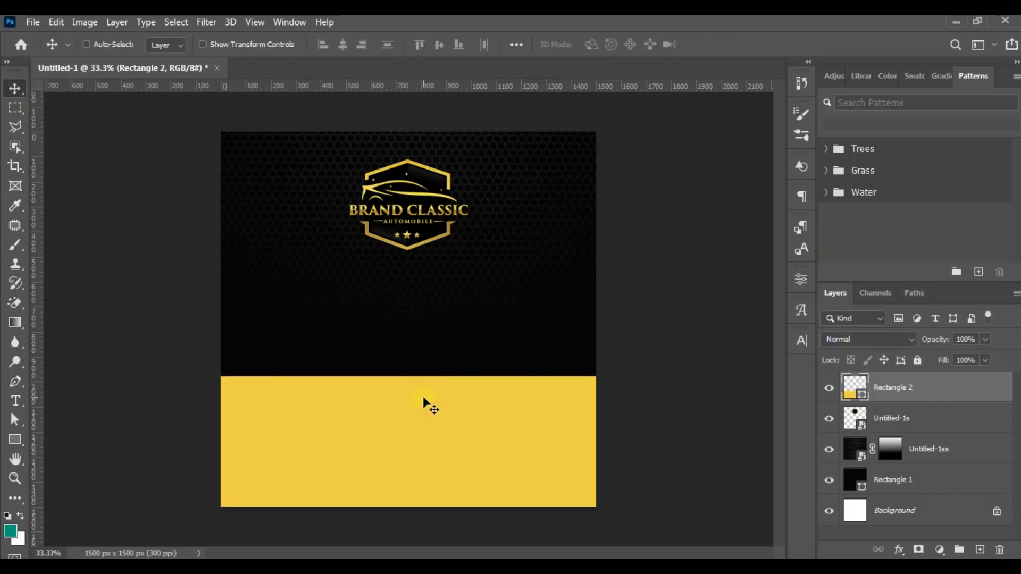
- Place the 37091775 background pattern image from the YOUTUBE 6 folder onto the canvas
click(199, 494)
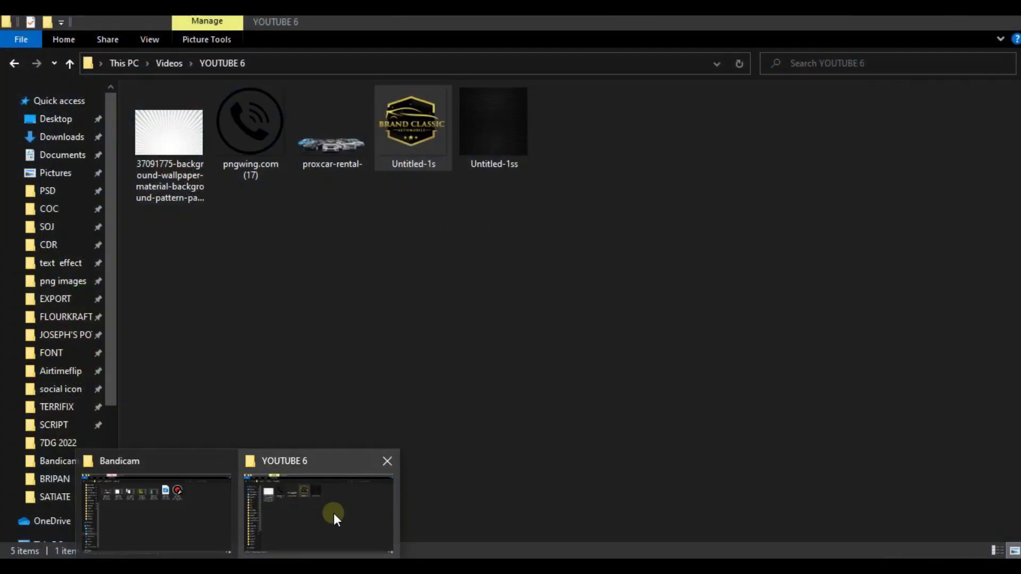
click(333, 512)
click(164, 180)
drag(162, 147, 352, 394)
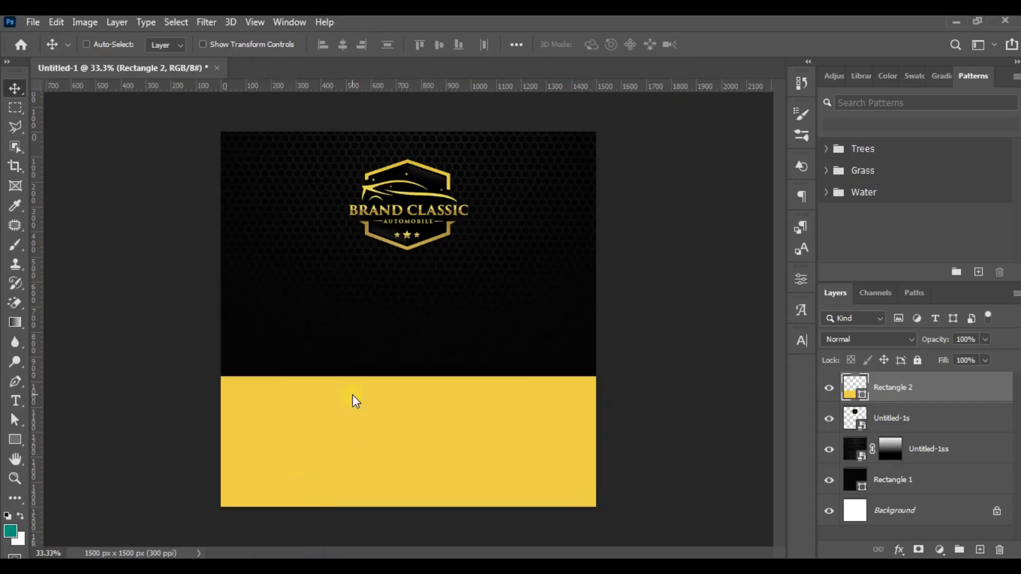
double_click(423, 292)
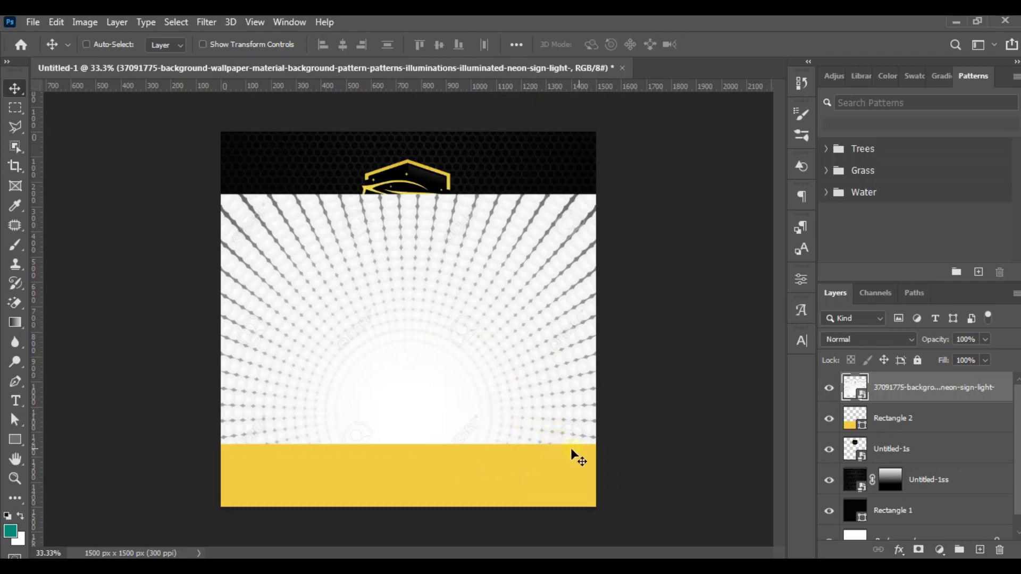
- Clip the pattern image to the gold rectangle, then reposition and enlarge it to cover the whole band
right_click(883, 388)
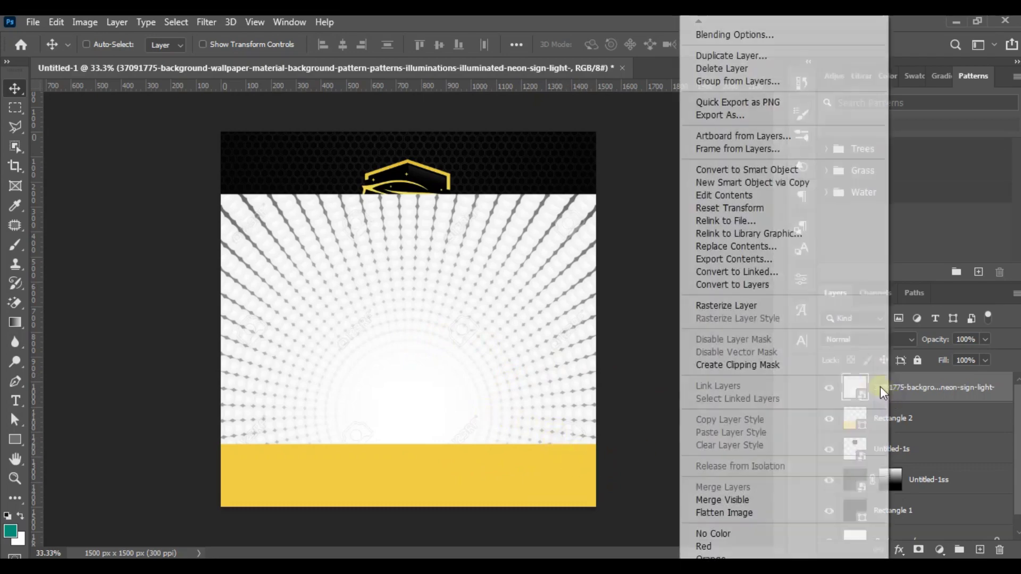
click(752, 367)
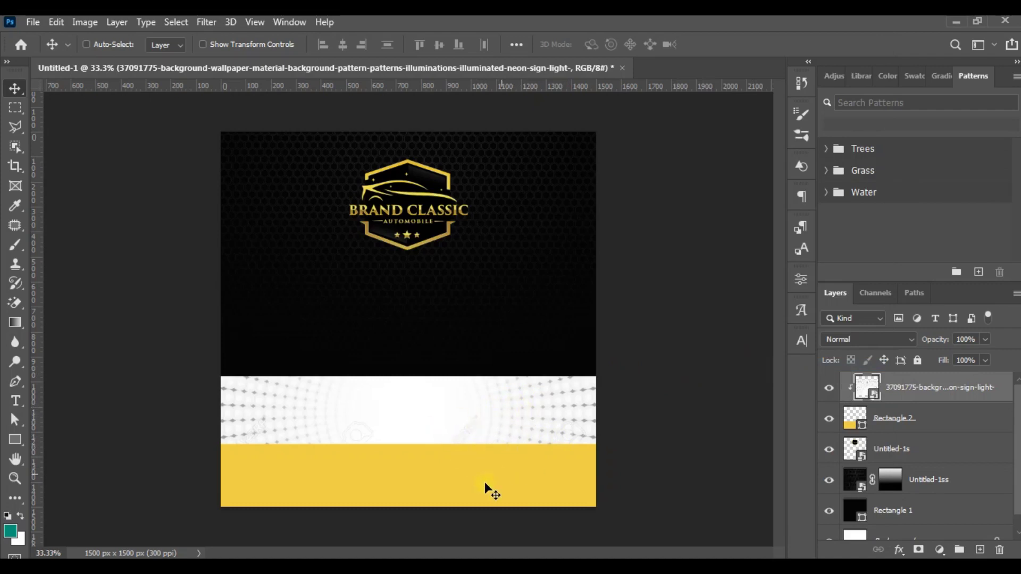
drag(464, 413, 456, 479)
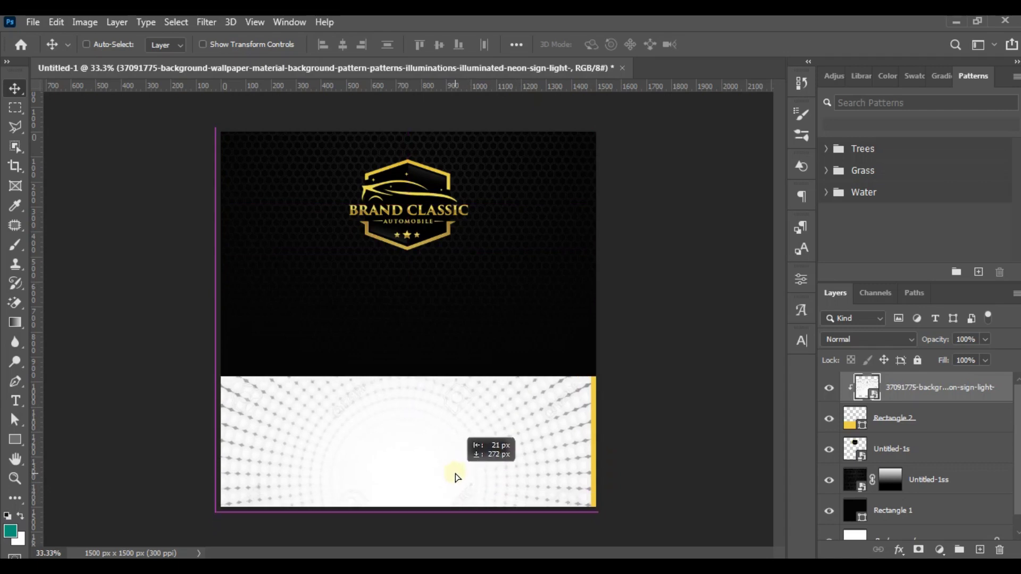
key(ctrl+t)
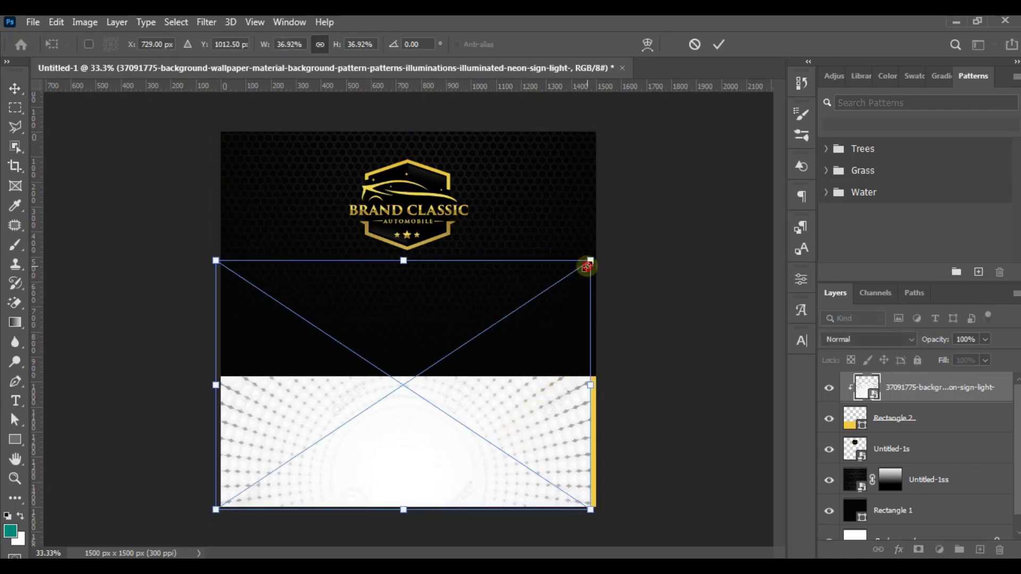
drag(589, 262, 594, 253)
key(Return)
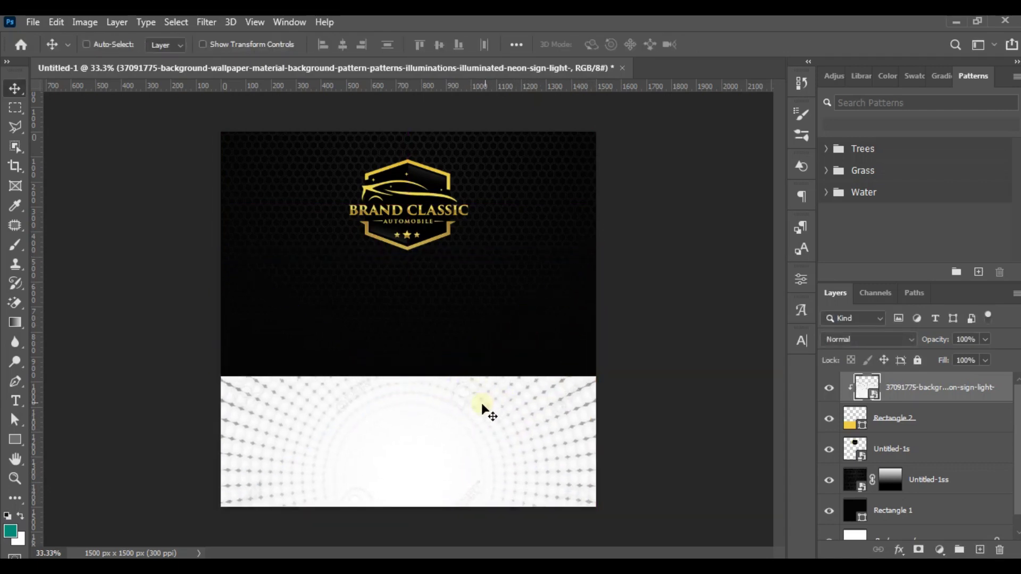
- Set the clipped pattern layer's blend mode to Multiply and its opacity to 30%
click(847, 338)
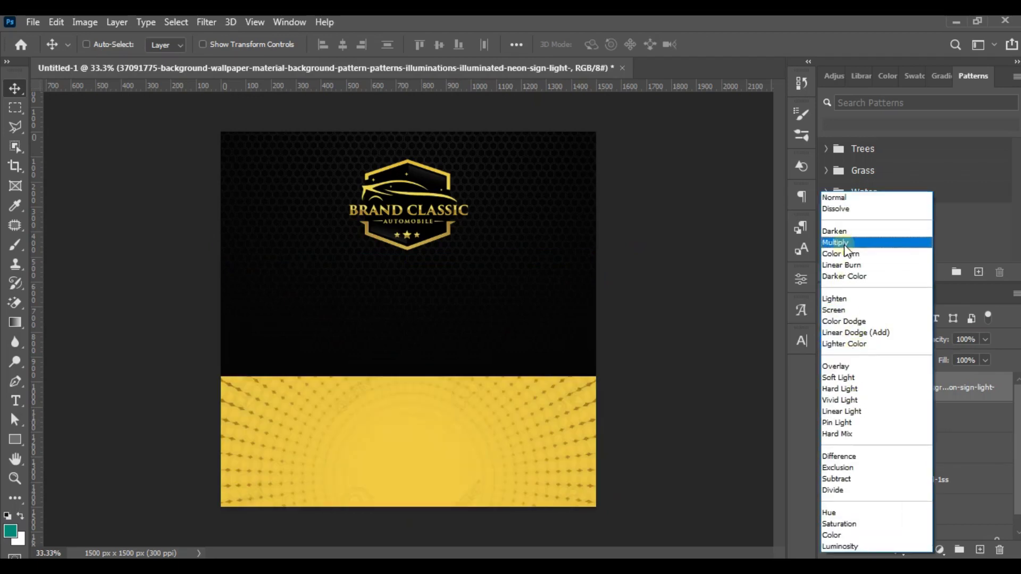
click(845, 243)
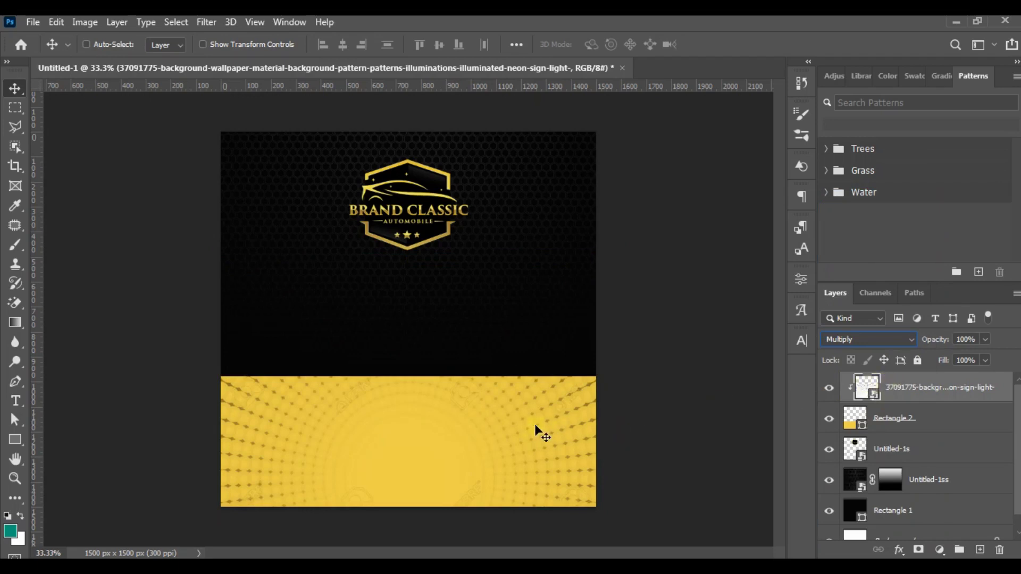
click(985, 340)
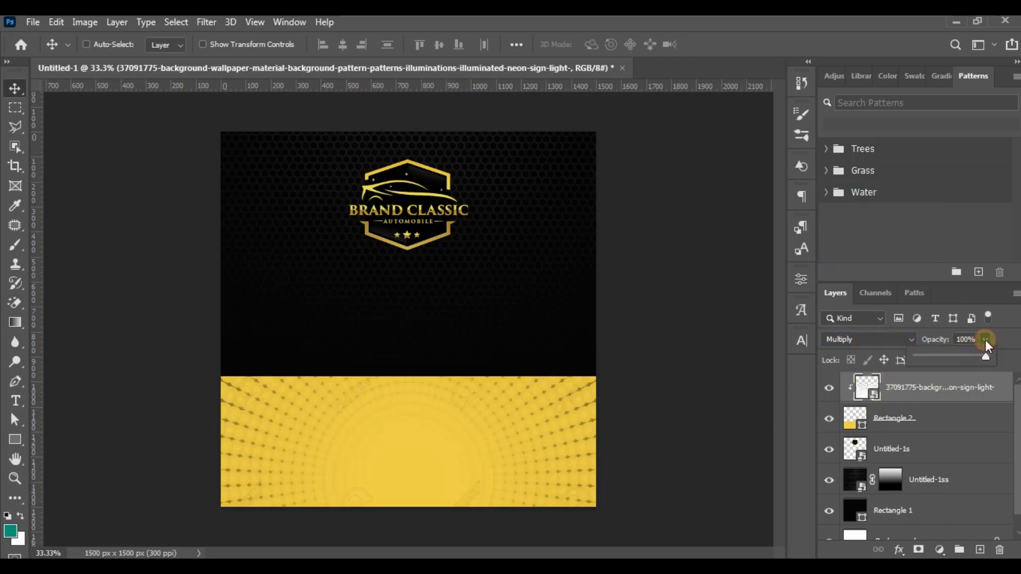
click(937, 356)
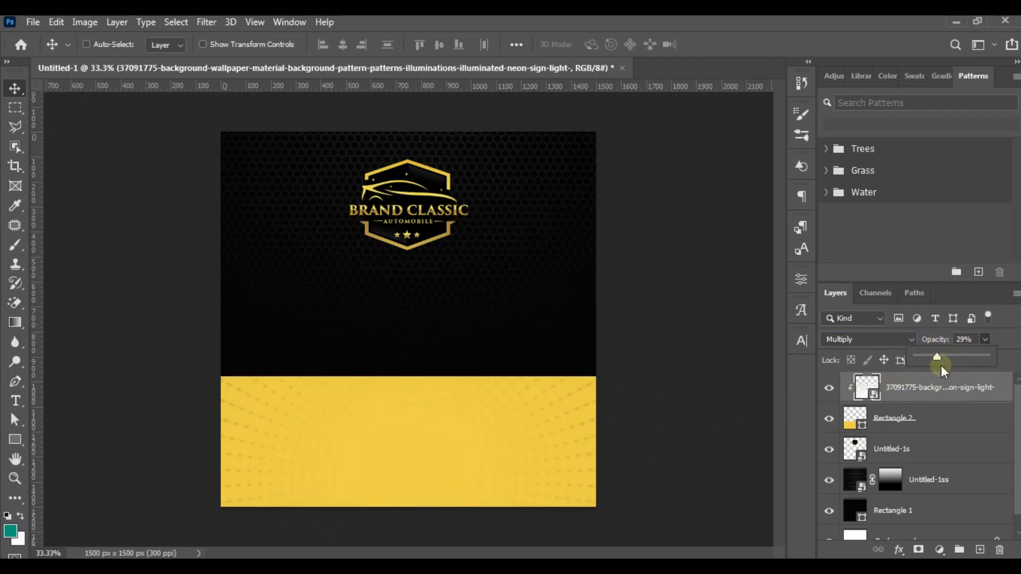
click(966, 339)
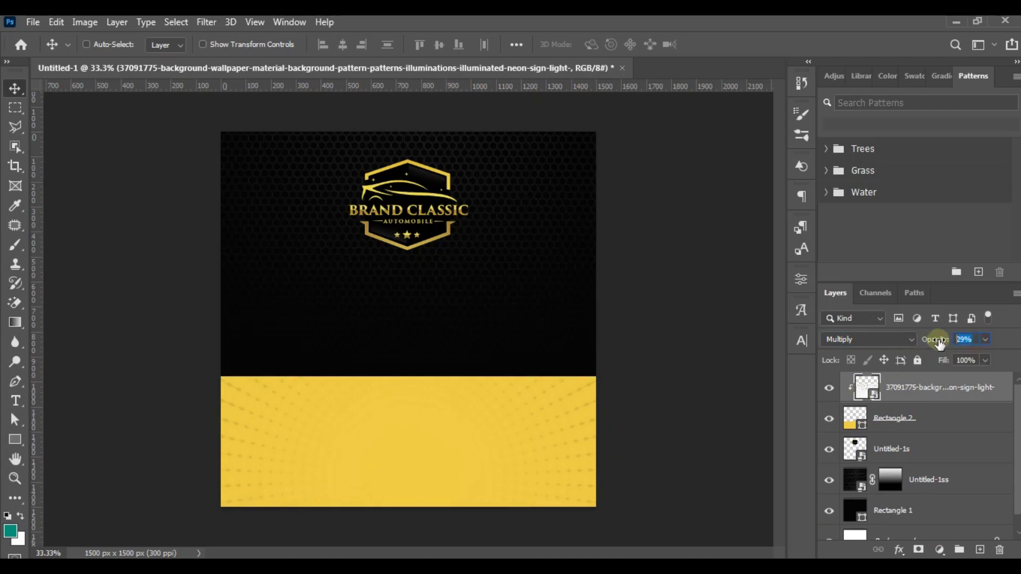
text(30)
key(Return)
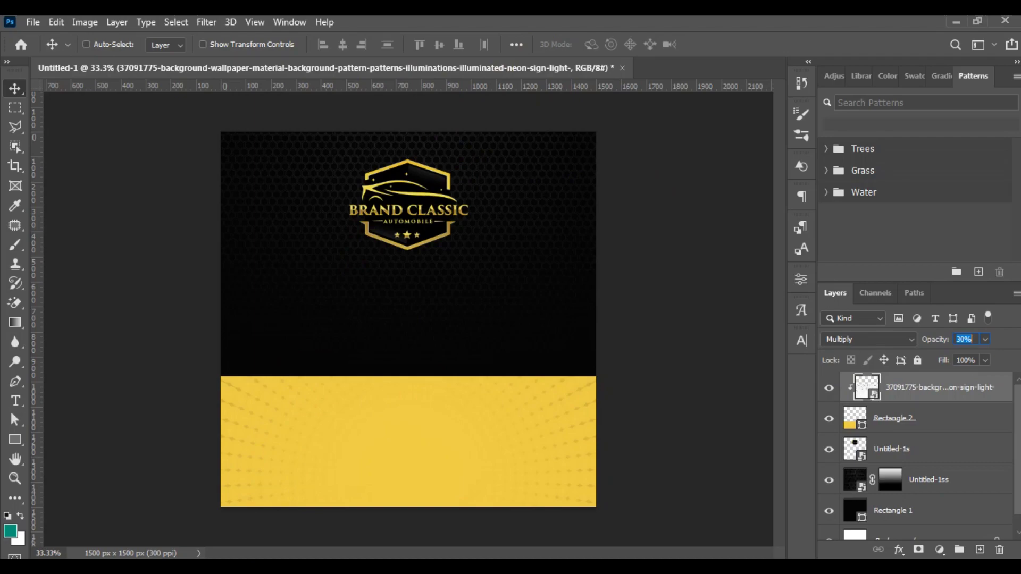
- Place the proxcar-rental- car image from the YOUTUBE 6 folder and lower it to overlap the gold band's upper edge
mouse_move(229, 557)
click(303, 517)
click(340, 159)
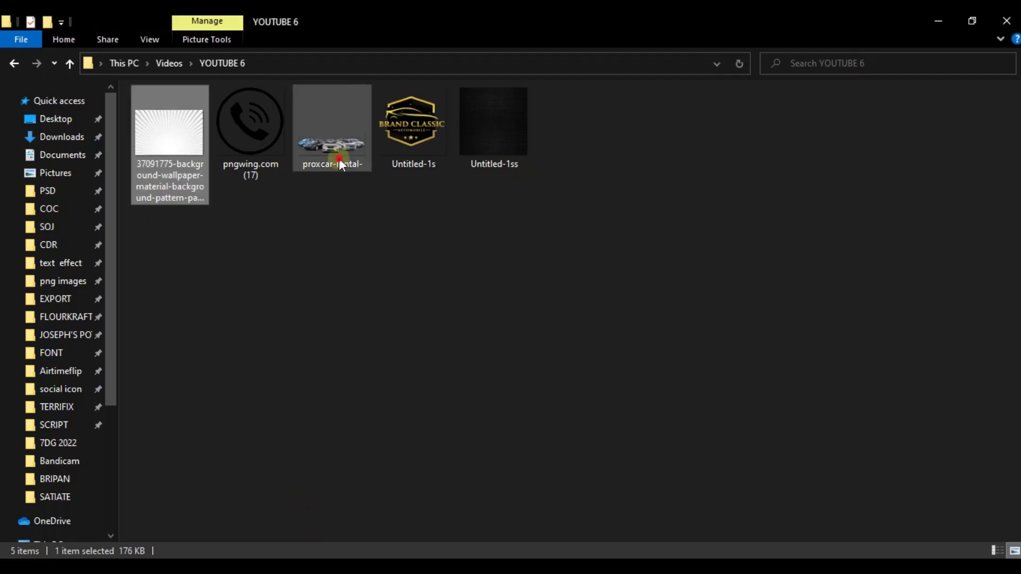
drag(330, 120, 367, 373)
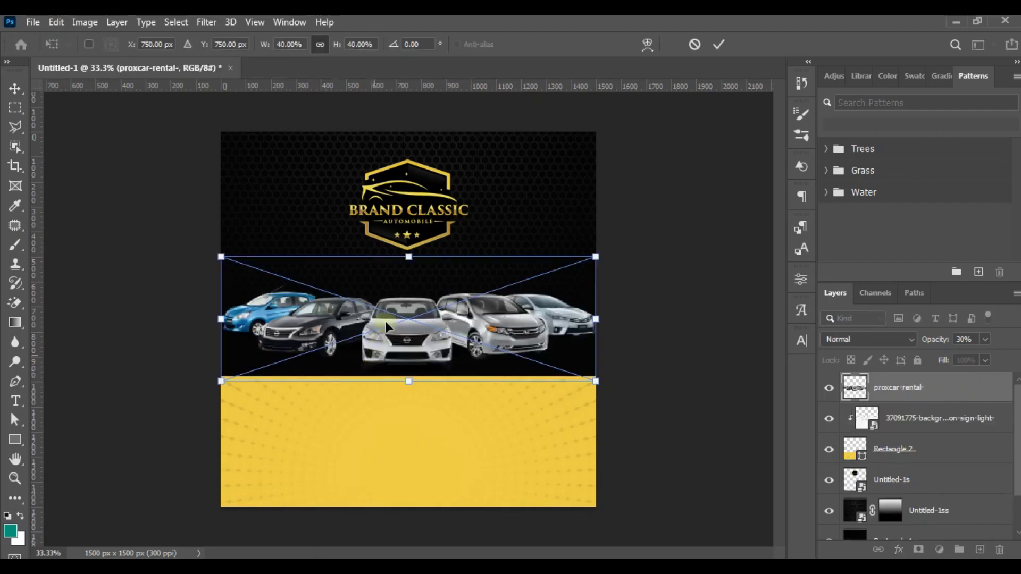
drag(414, 291, 415, 329)
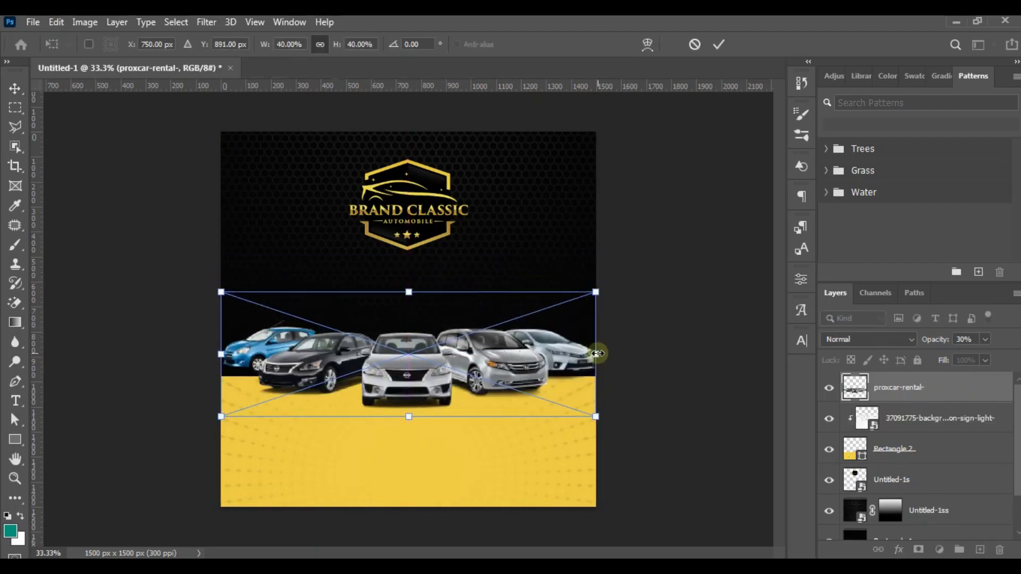
- Scale the car image down to about 1395 × 494 px and shift it slightly lower over the gold band
drag(597, 354, 535, 368)
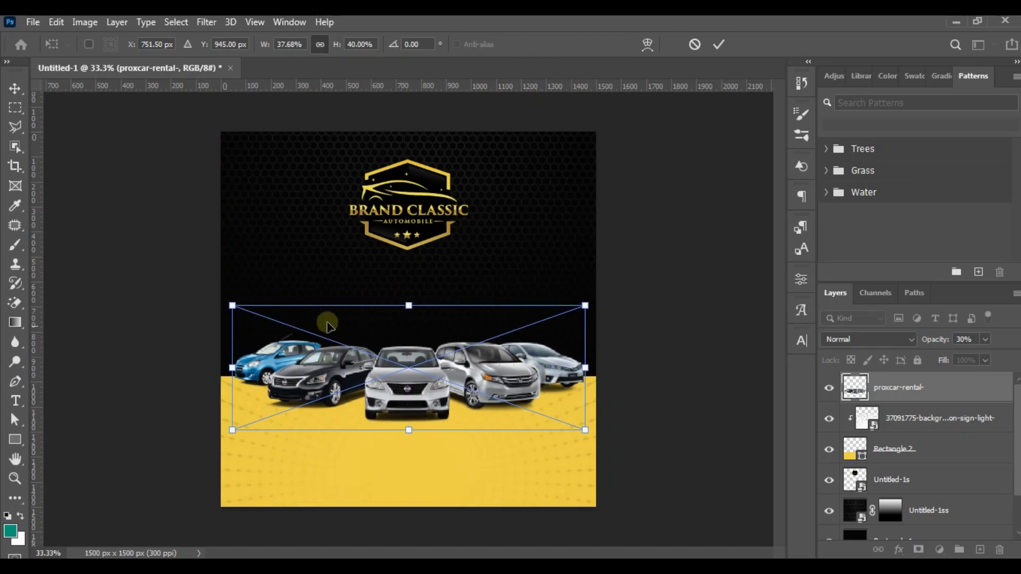
drag(232, 368, 237, 368)
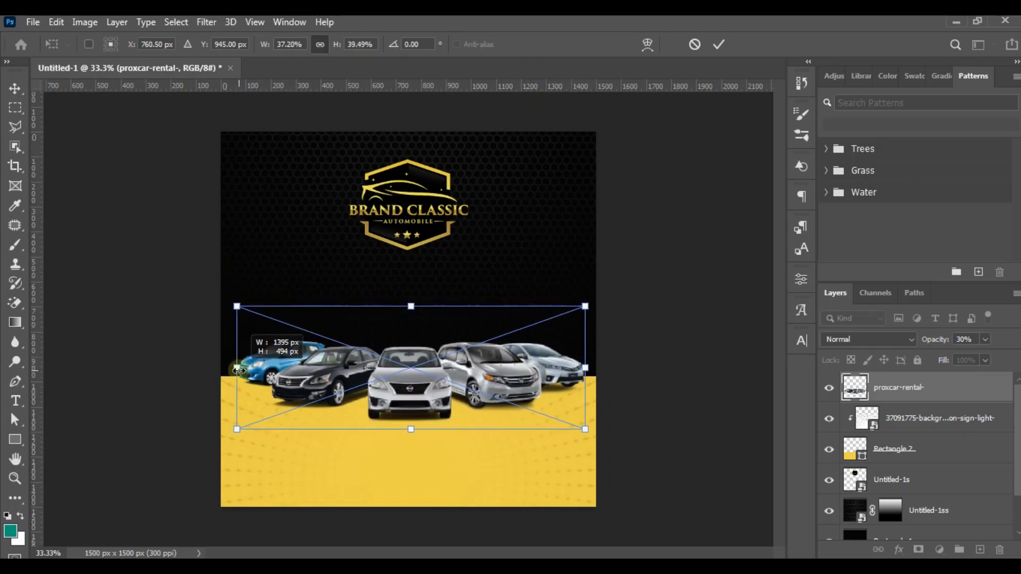
key(Return)
drag(482, 365, 477, 372)
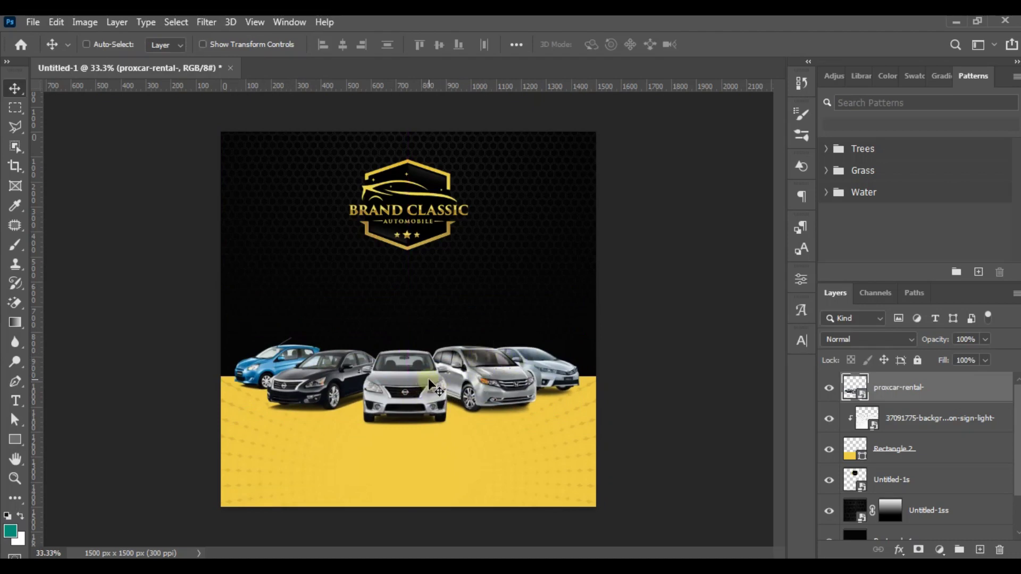
- Centre the car image horizontally on the canvas, using a selection of the whole canvas that is then cleared
key(ctrl+plus)
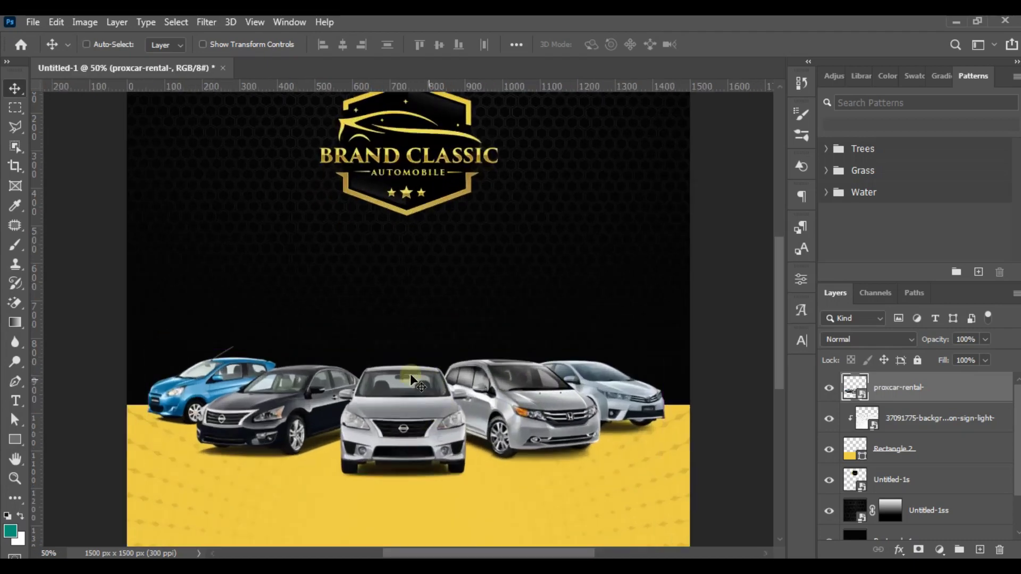
scroll(402, 379, down, 3)
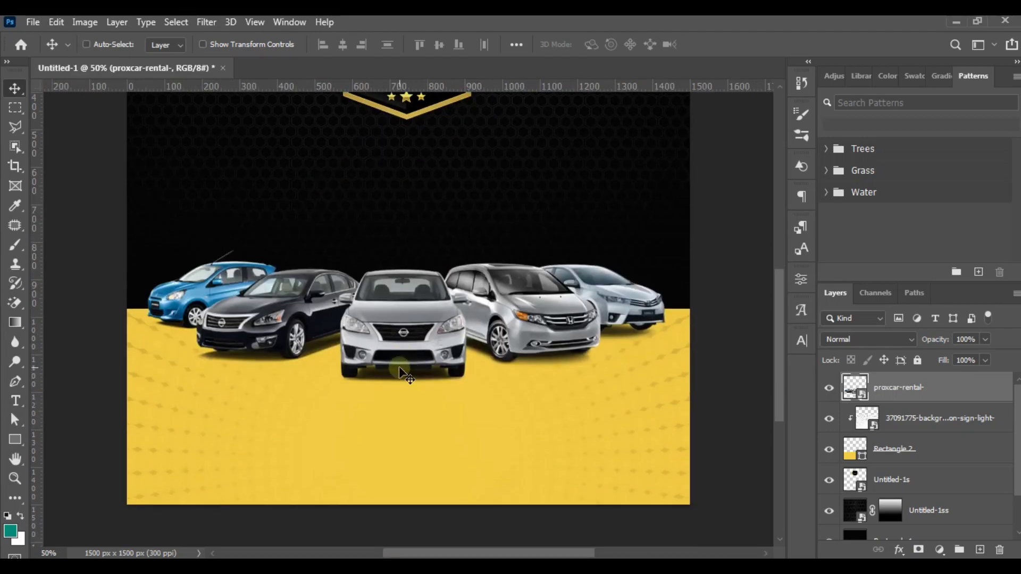
scroll(402, 372, up, 3)
key(ctrl+minus)
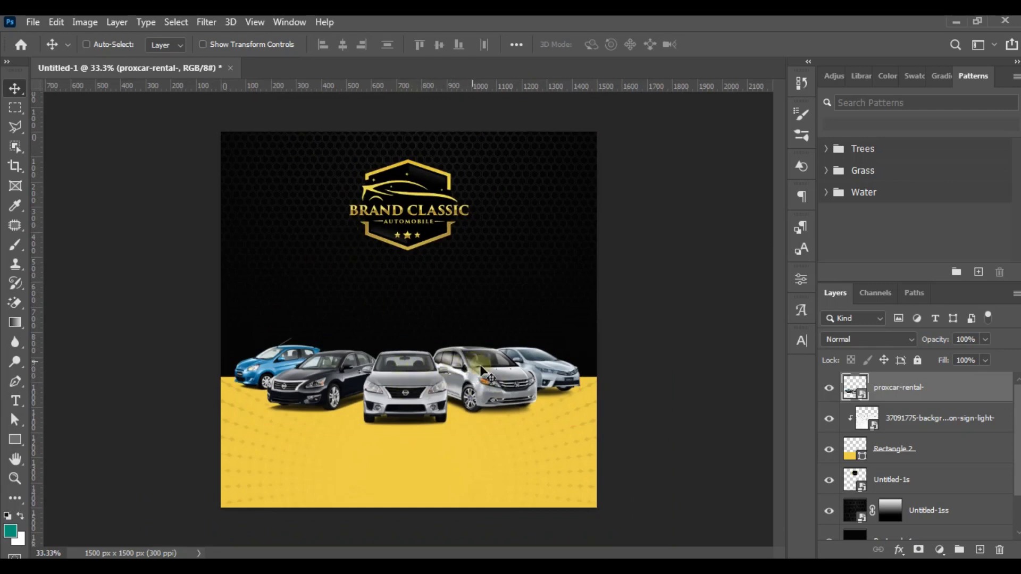
key(ctrl+a)
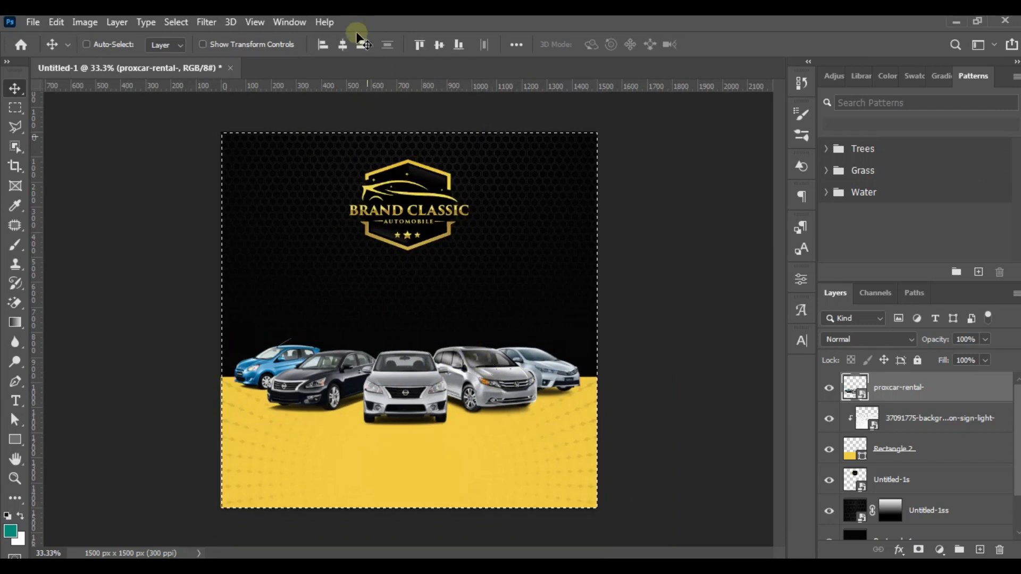
click(343, 44)
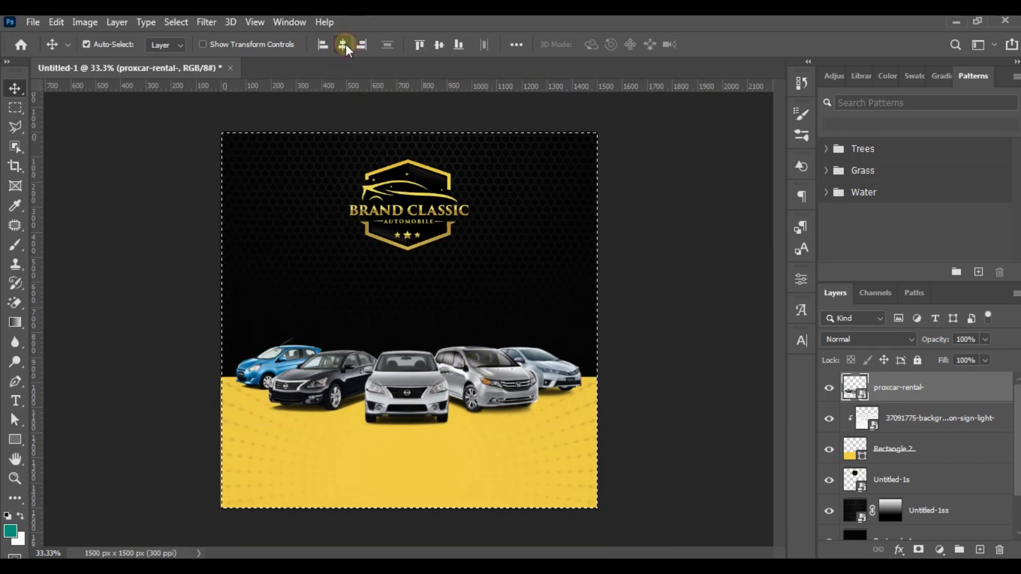
key(ctrl+d)
key(ctrl)
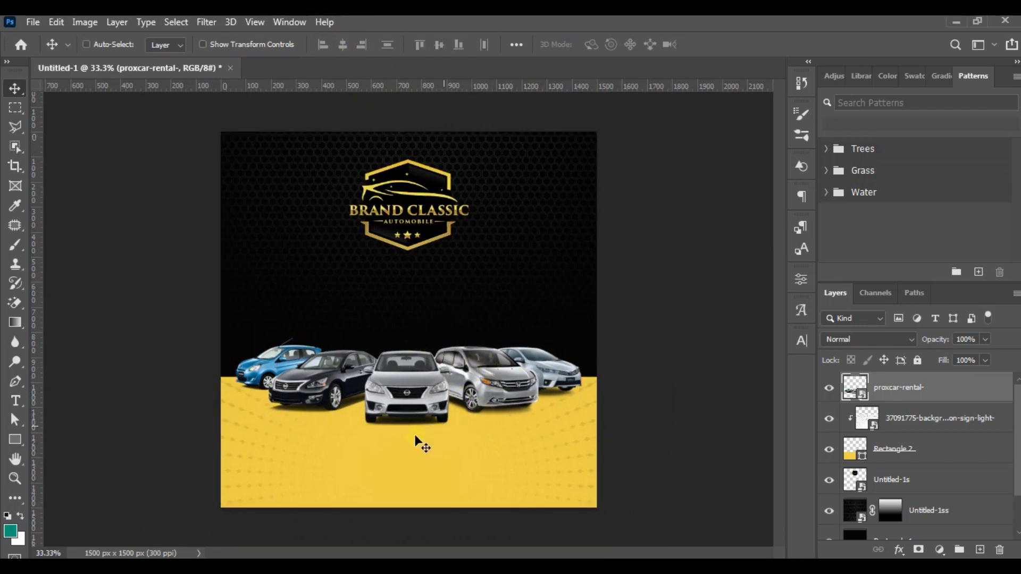
- Draw a rectangle about 1036 × 106 px below the cars and fill it with black #080808 sampled from the background
key(ctrl+plus)
scroll(311, 423, down, 5)
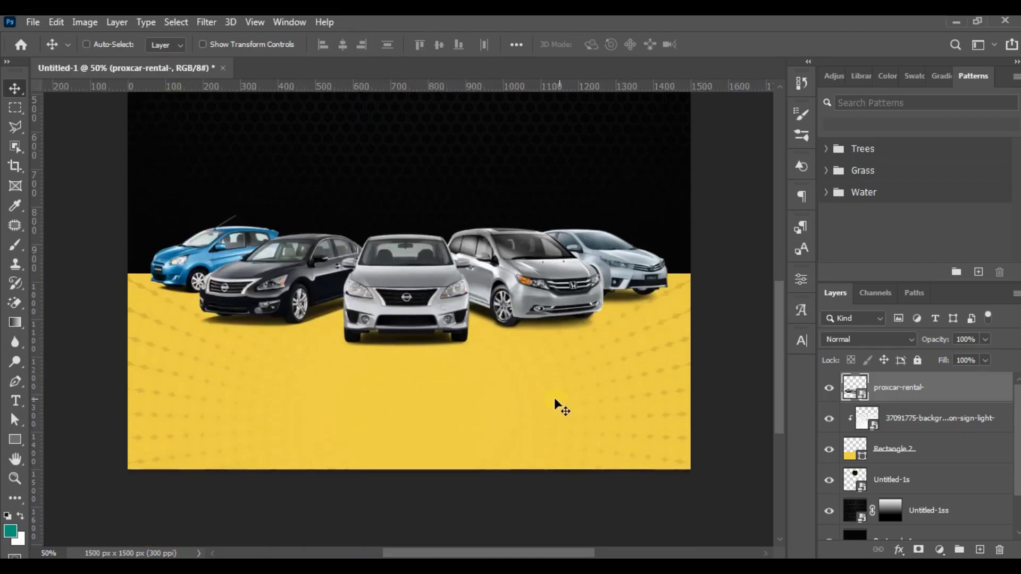
click(15, 439)
drag(208, 361, 595, 401)
double_click(863, 398)
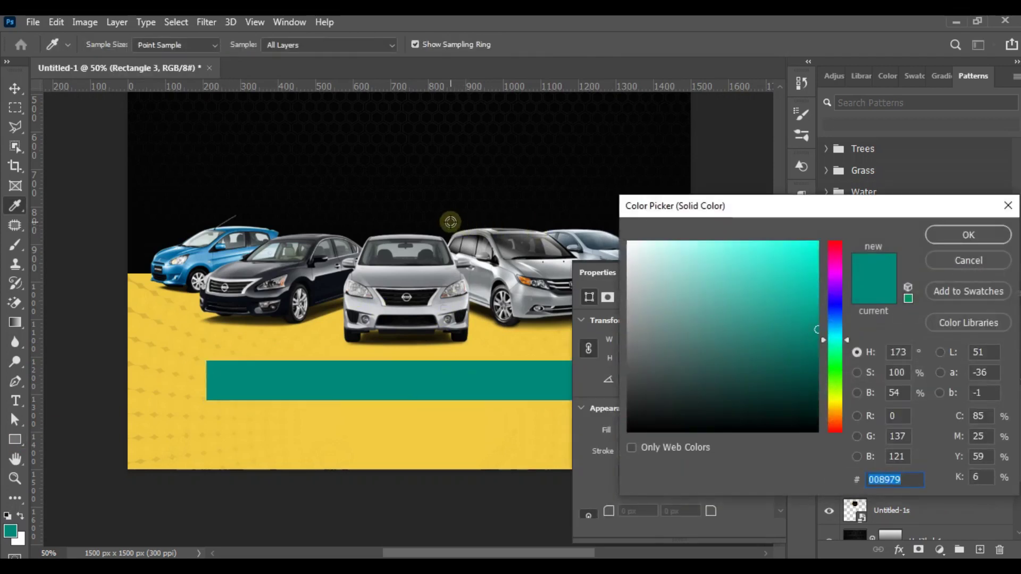
click(450, 221)
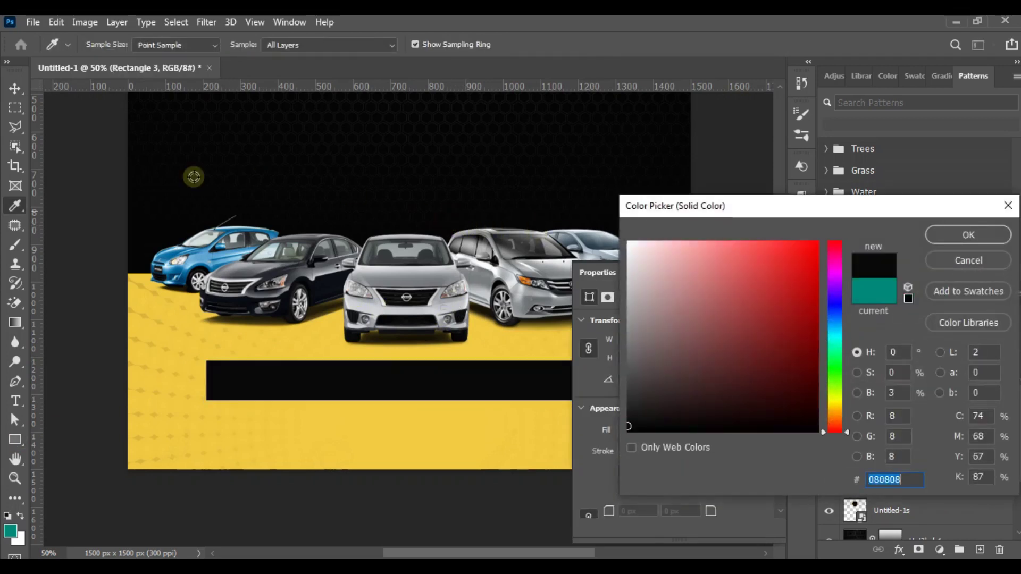
click(945, 237)
click(759, 273)
- Centre the black bar horizontally on the canvas, aligning it to a selection of the whole canvas
click(14, 88)
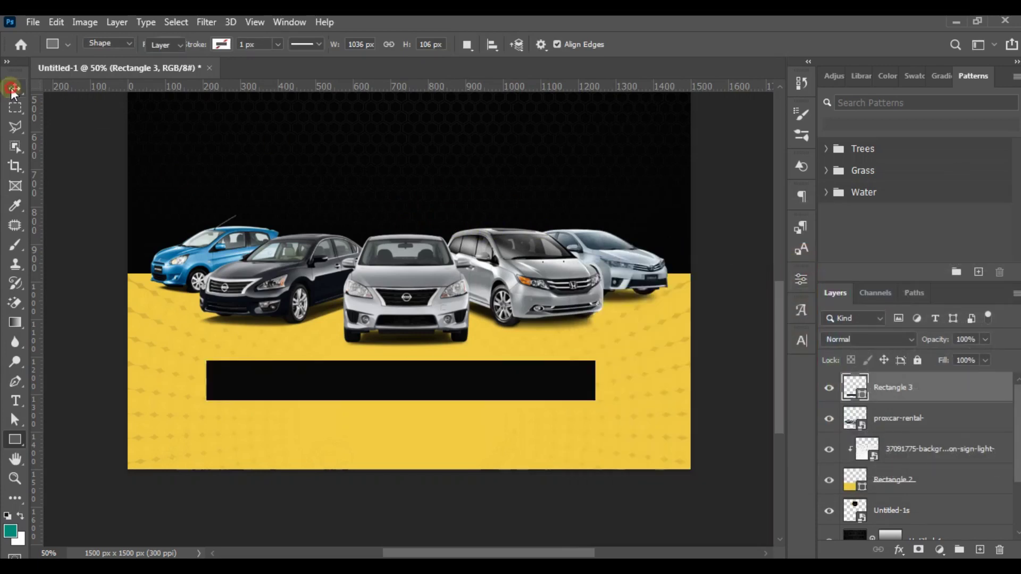
mouse_move(415, 260)
mouse_down()
mouse_move(417, 270)
mouse_move(417, 256)
mouse_up()
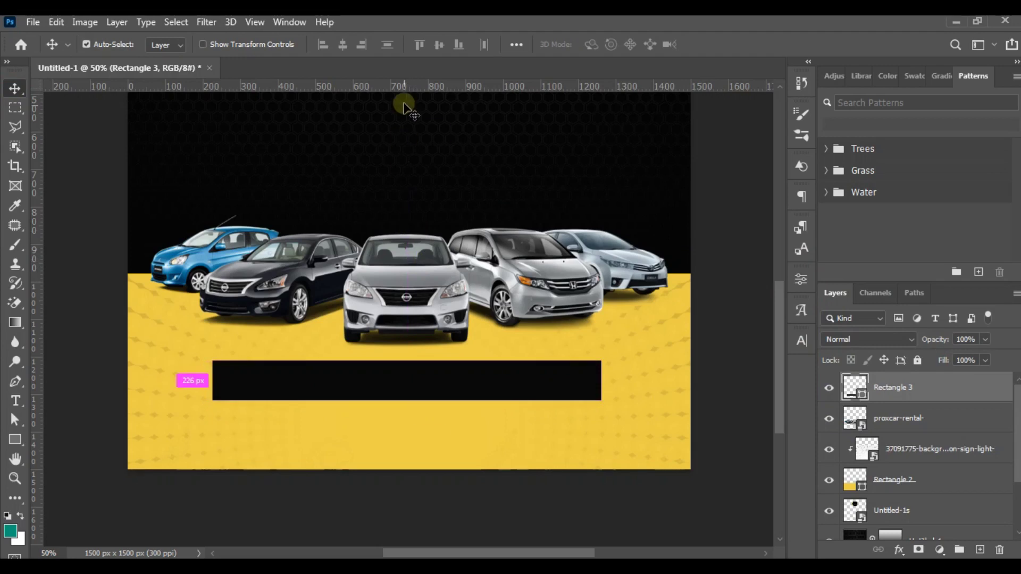
key(ctrl)
click(342, 45)
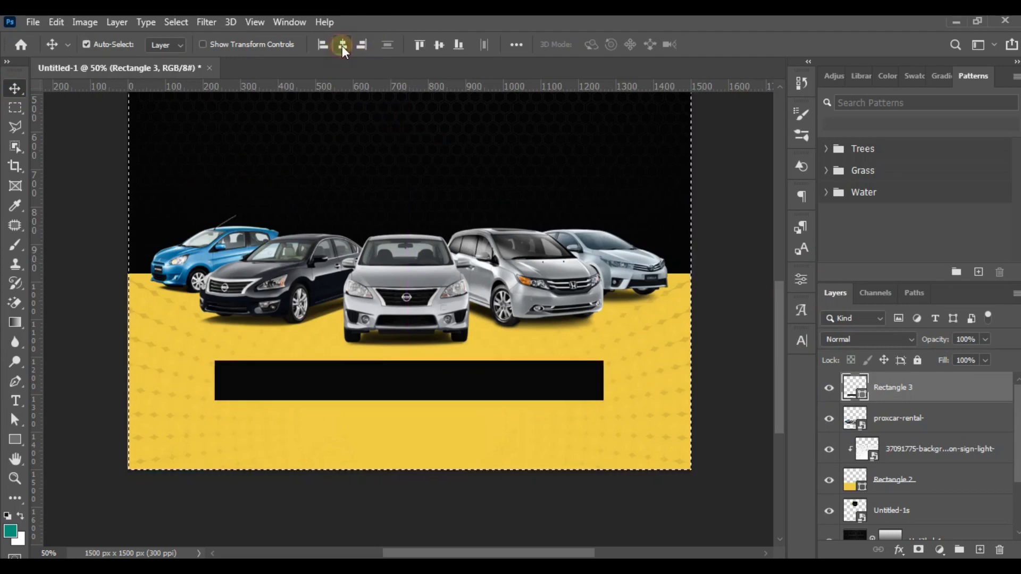
- Add the text line "Lagos | Abuja | Owerri | Asaba" and move it onto the black bar
click(16, 401)
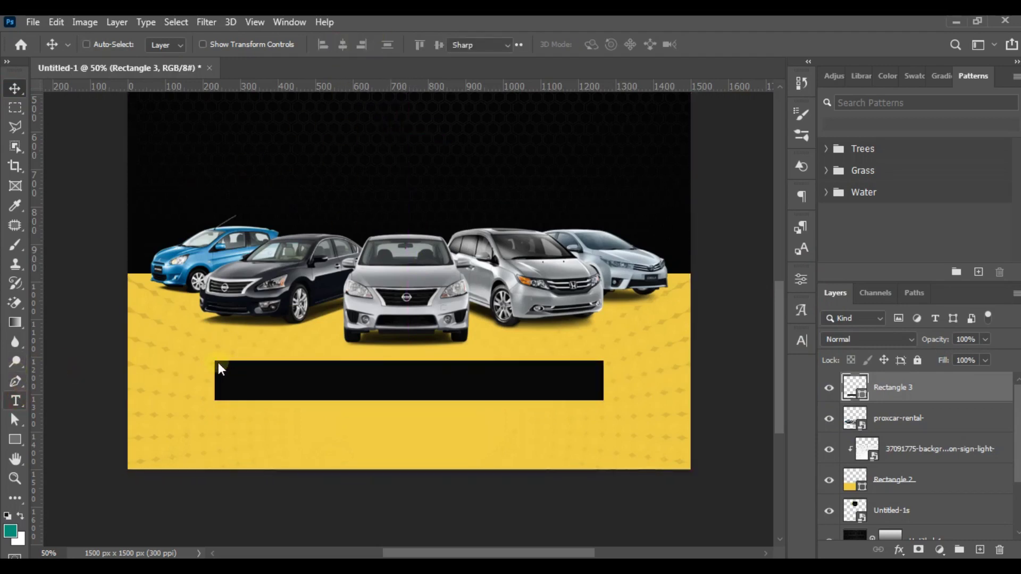
click(235, 347)
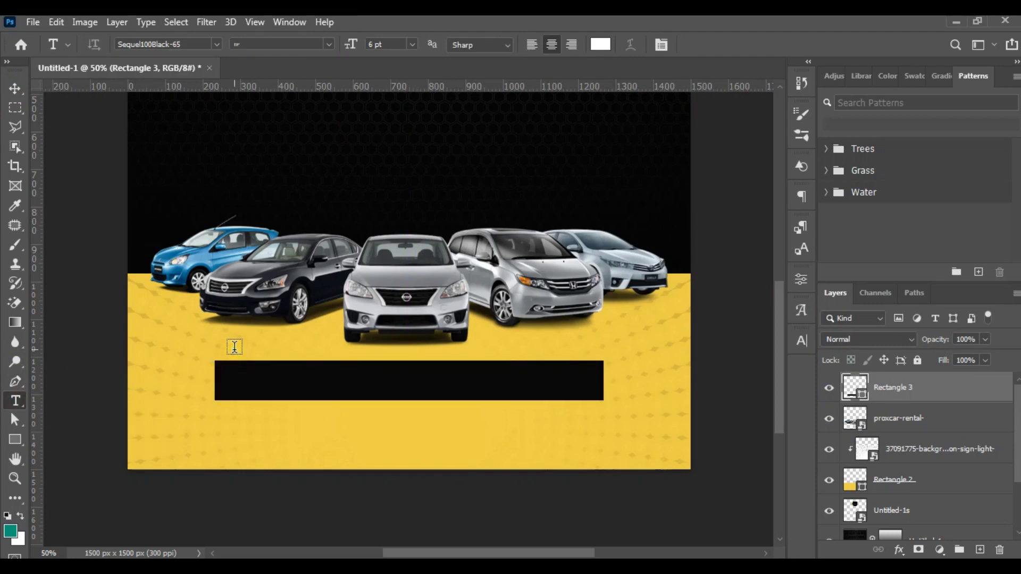
click(235, 347)
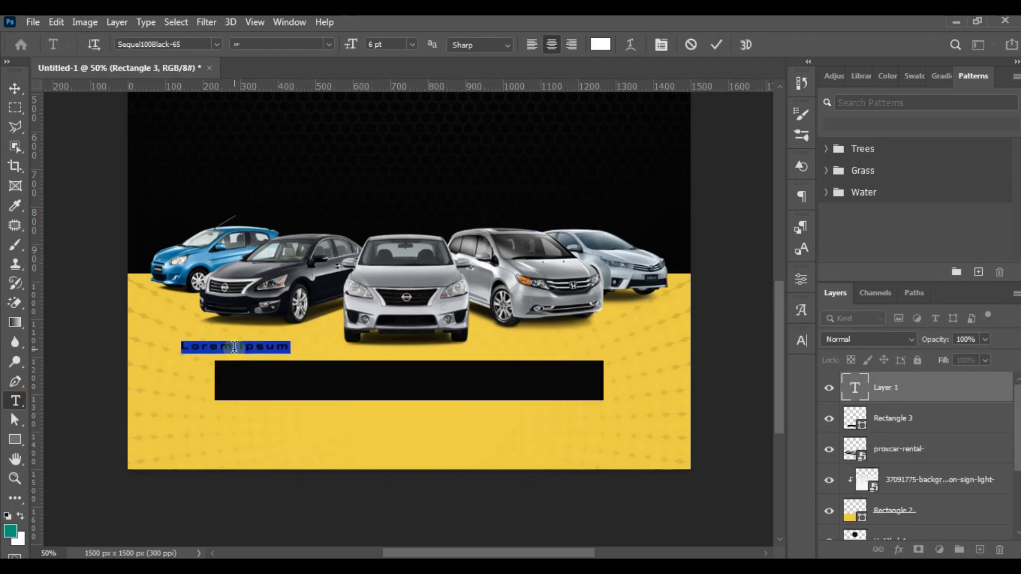
click(234, 347)
key(ctrl+a)
text(Lagos)
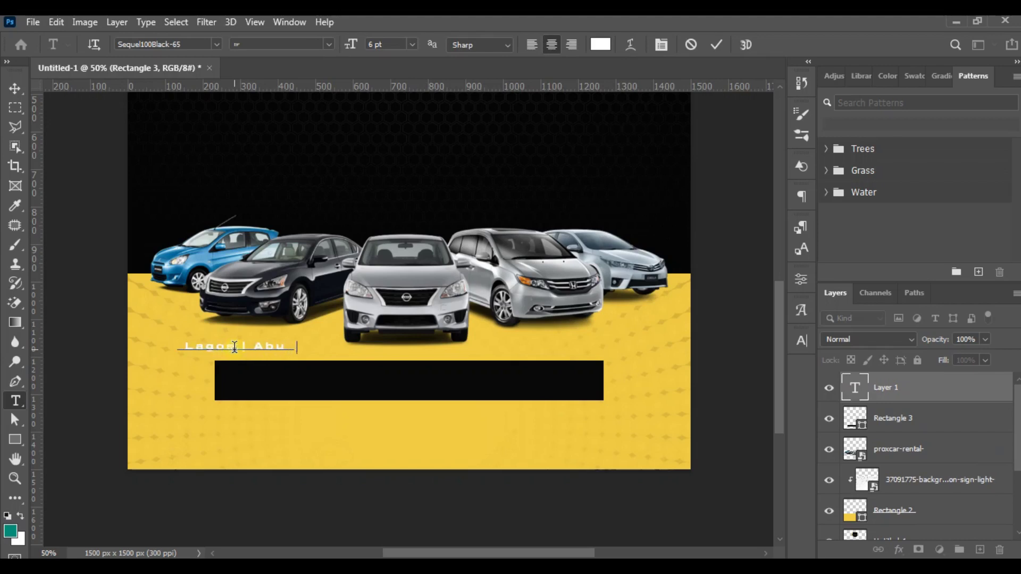
text( | Abuja | Owerri | Asaba)
key(ctrl+a)
drag(300, 378, 399, 393)
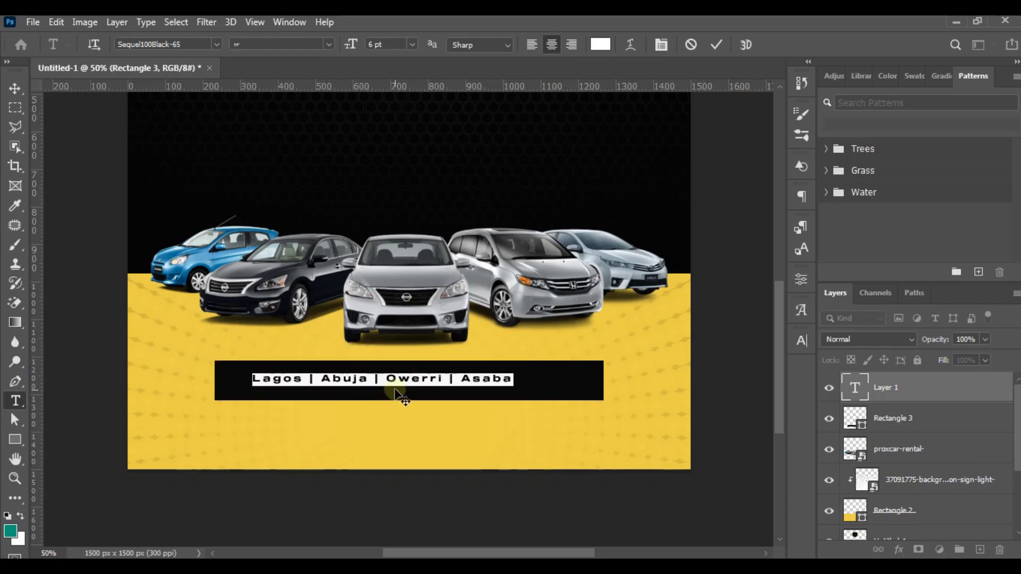
- Format the city text in Poppins ExtraBold at 12 pt with -25 tracking and shift it closer to the bar's centre
click(801, 341)
click(776, 397)
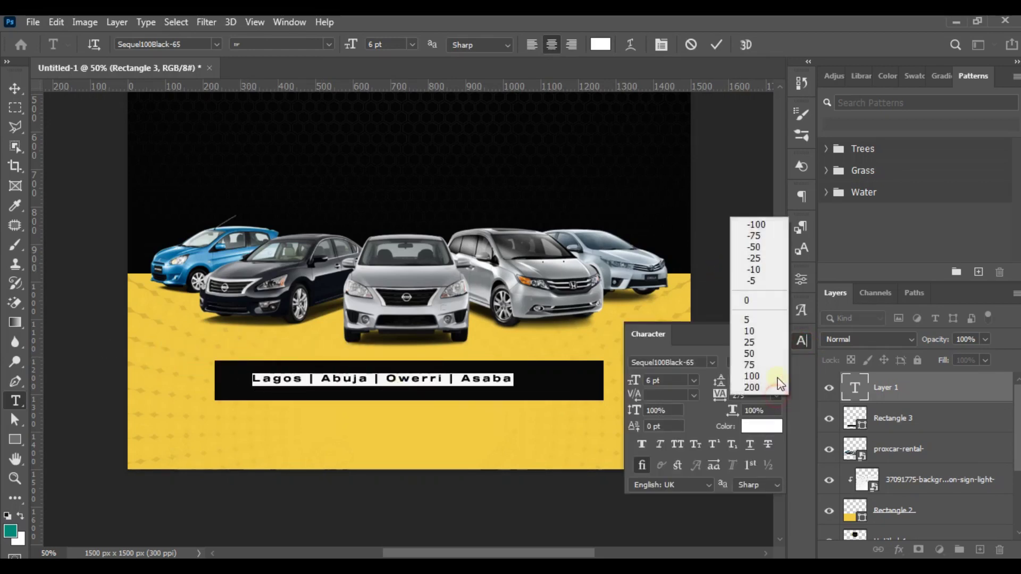
click(772, 260)
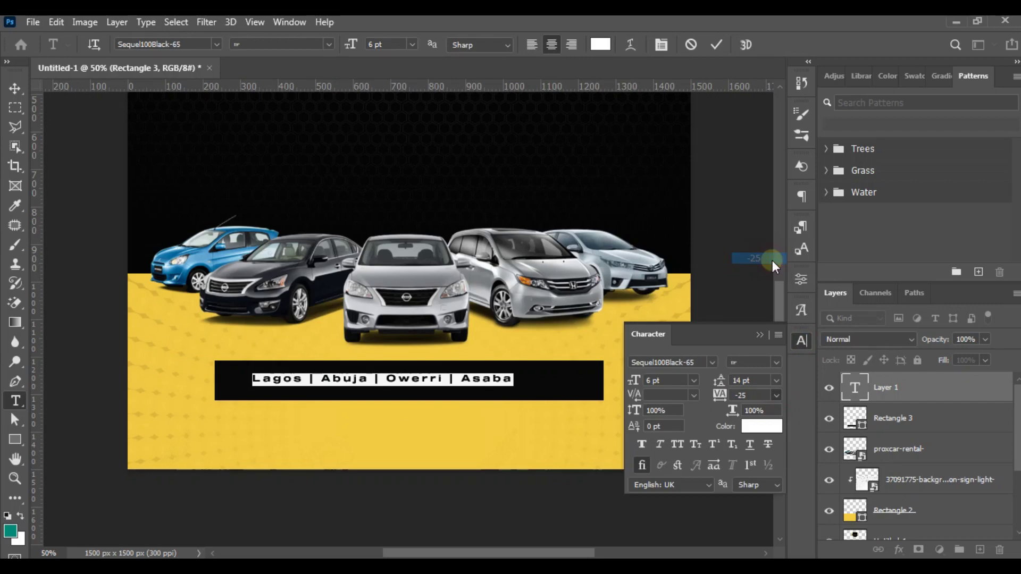
click(195, 42)
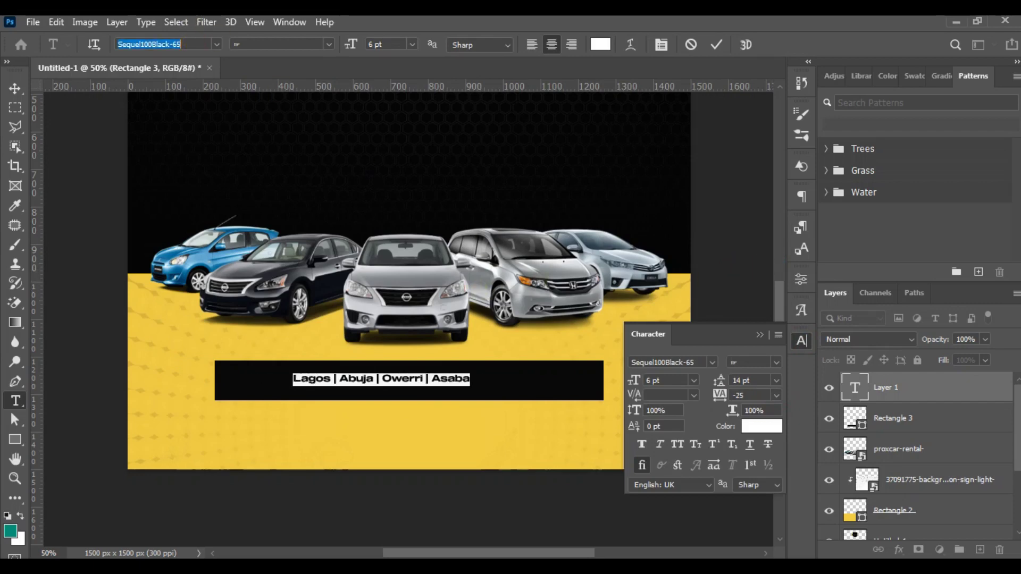
text(Poppins)
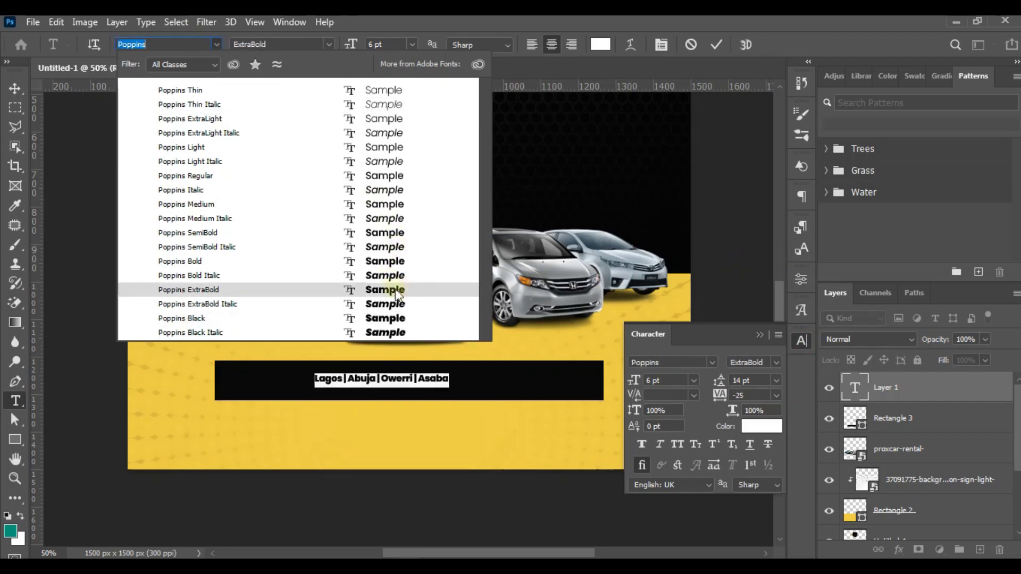
click(397, 294)
drag(353, 45, 357, 49)
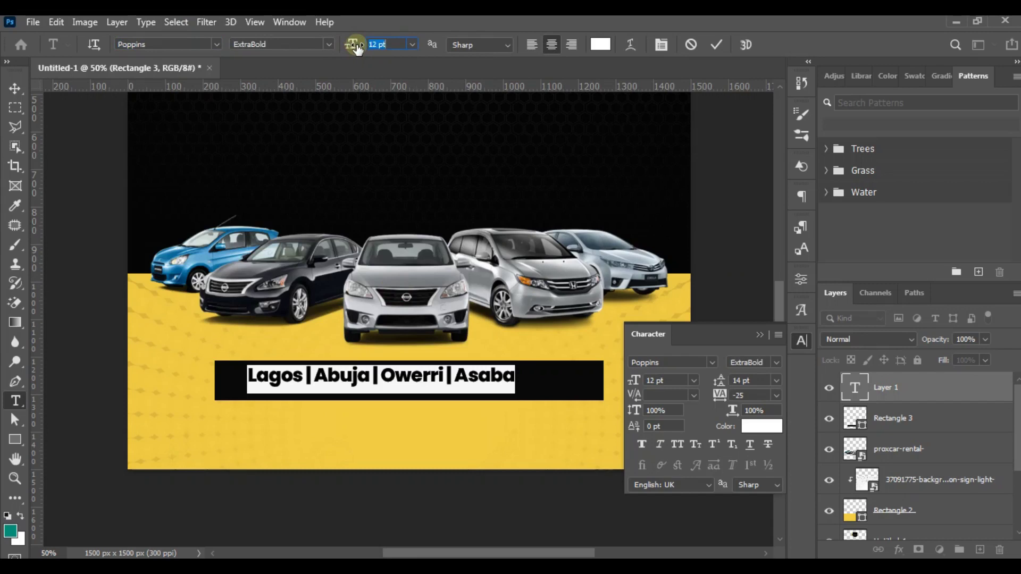
click(402, 282)
drag(402, 282, 417, 283)
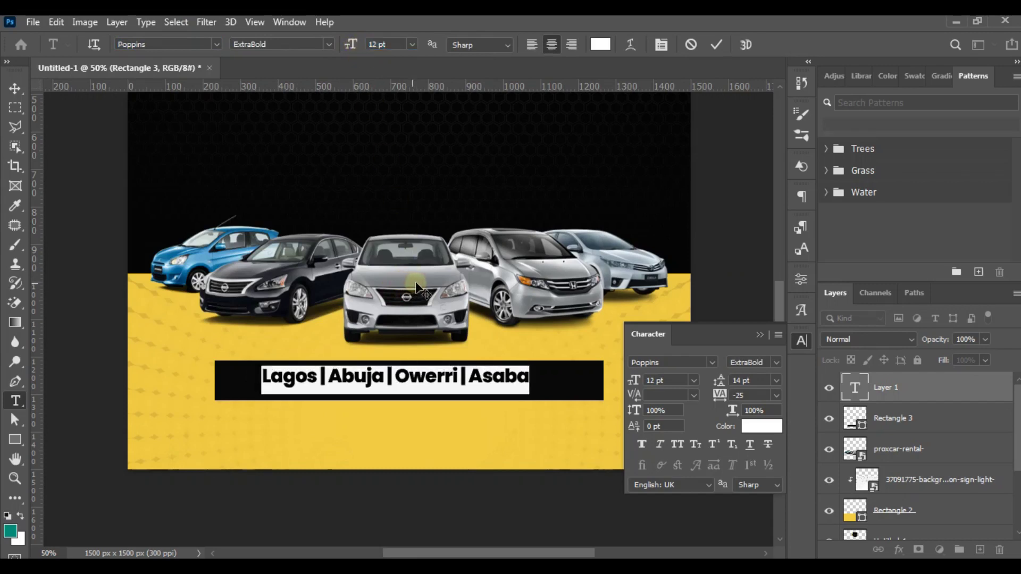
- Insert an extra space on both sides of each vertical separator between the city names
click(345, 376)
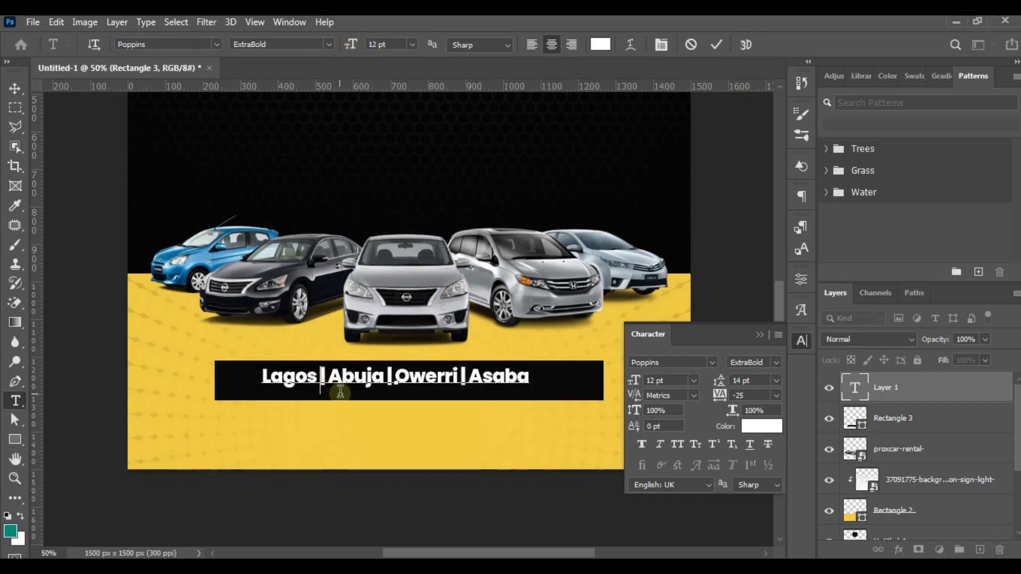
click(332, 376)
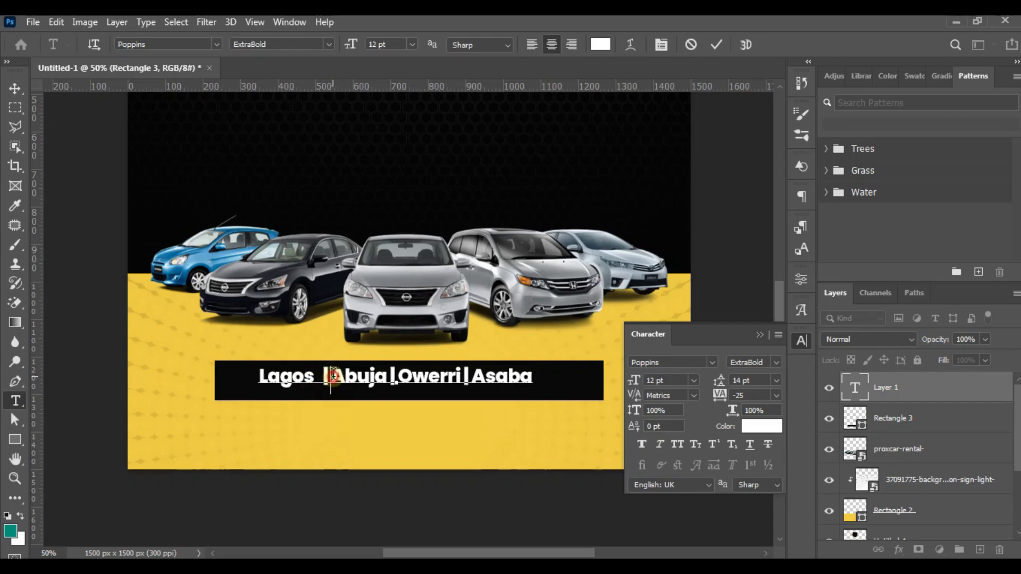
click(383, 379)
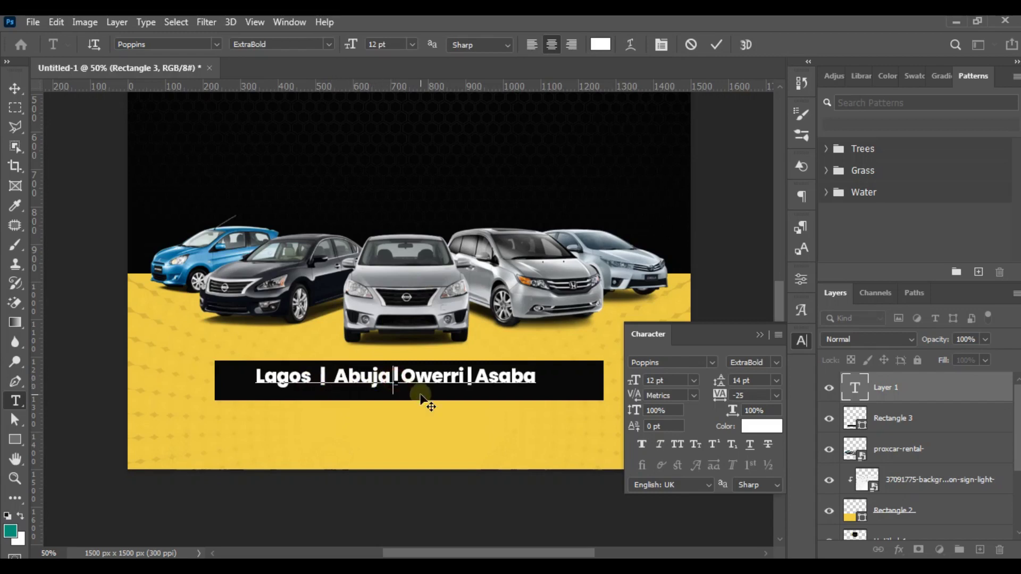
click(402, 378)
click(481, 373)
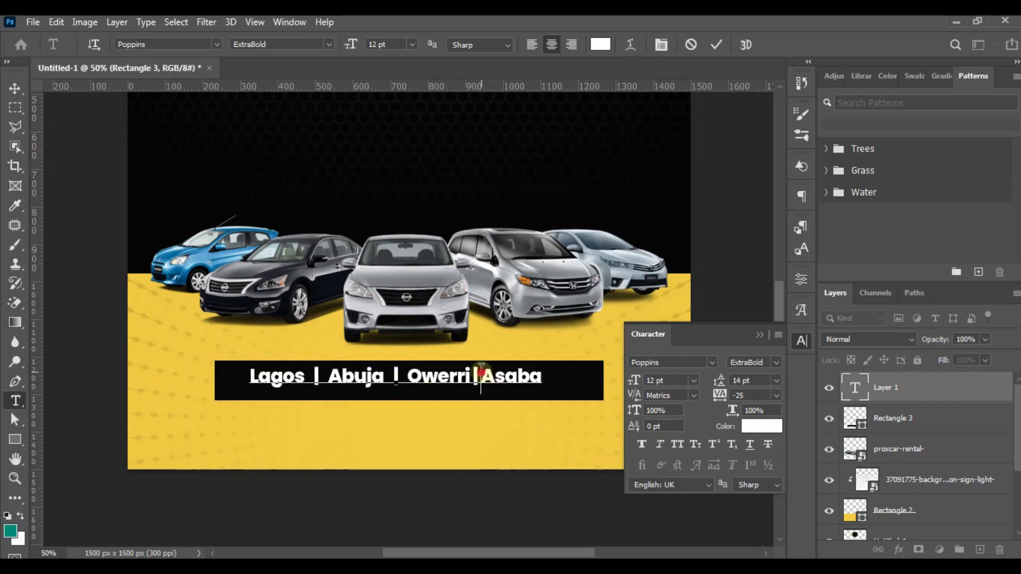
click(470, 377)
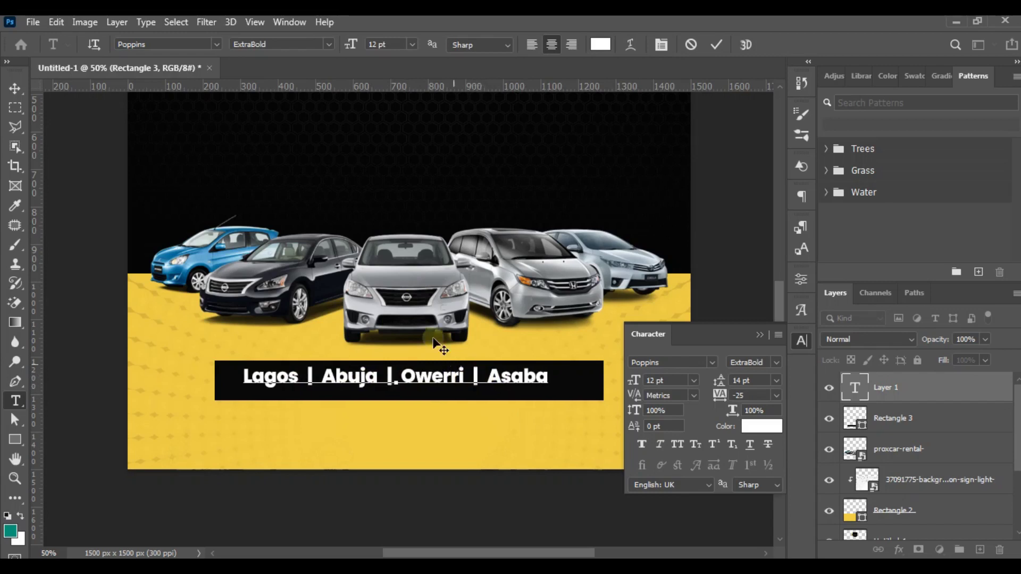
- Set the tracking of the whole city text line to -5
key(ctrl+a)
click(776, 395)
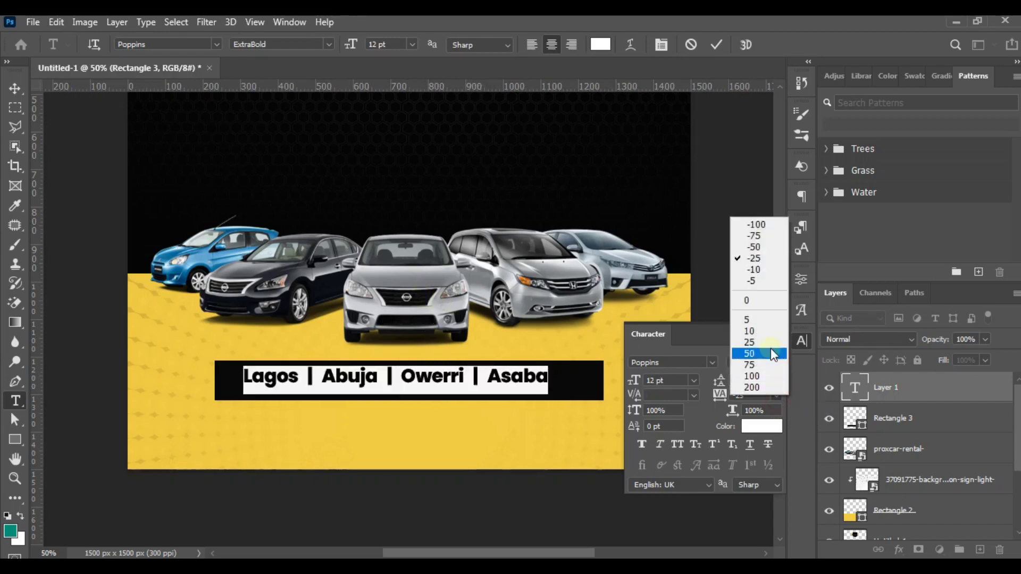
click(757, 282)
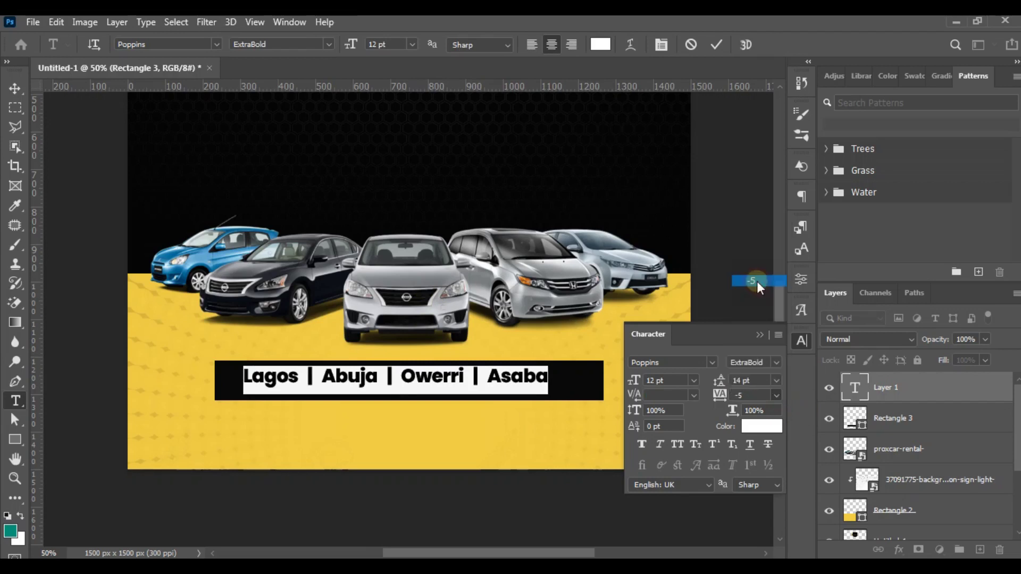
click(759, 334)
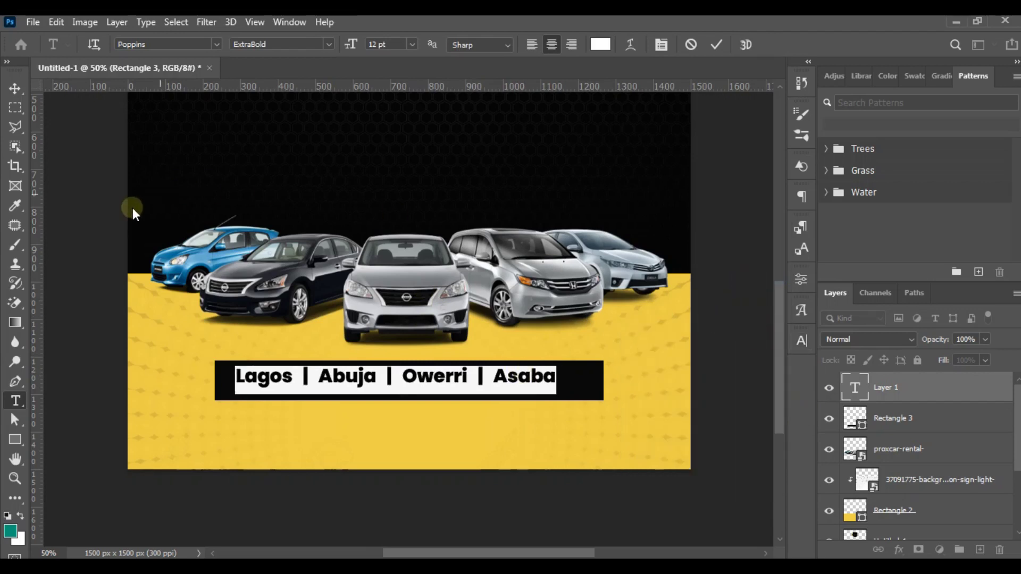
- Try the city text at 13 pt and set its size back to 12 pt
click(391, 44)
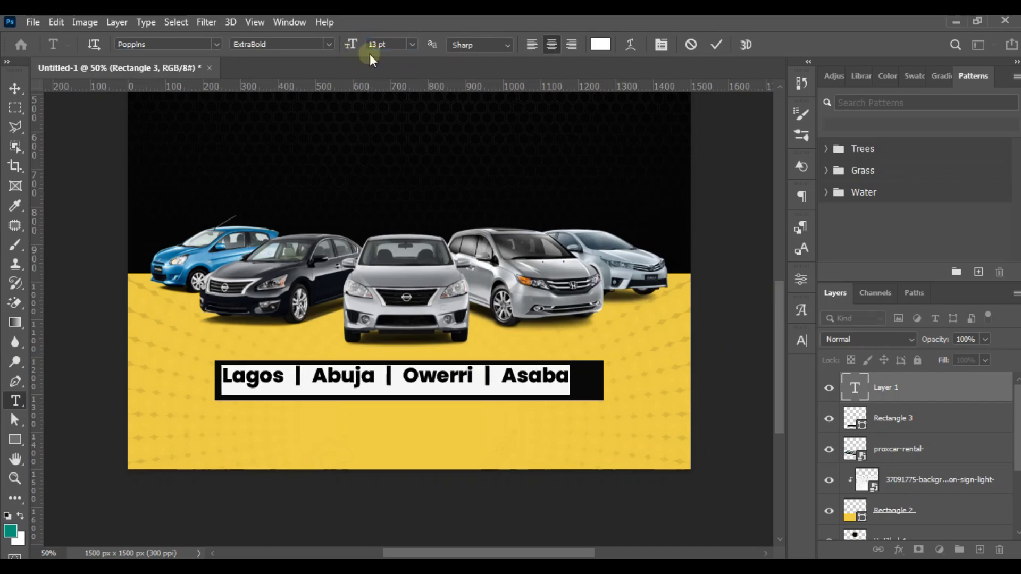
click(391, 44)
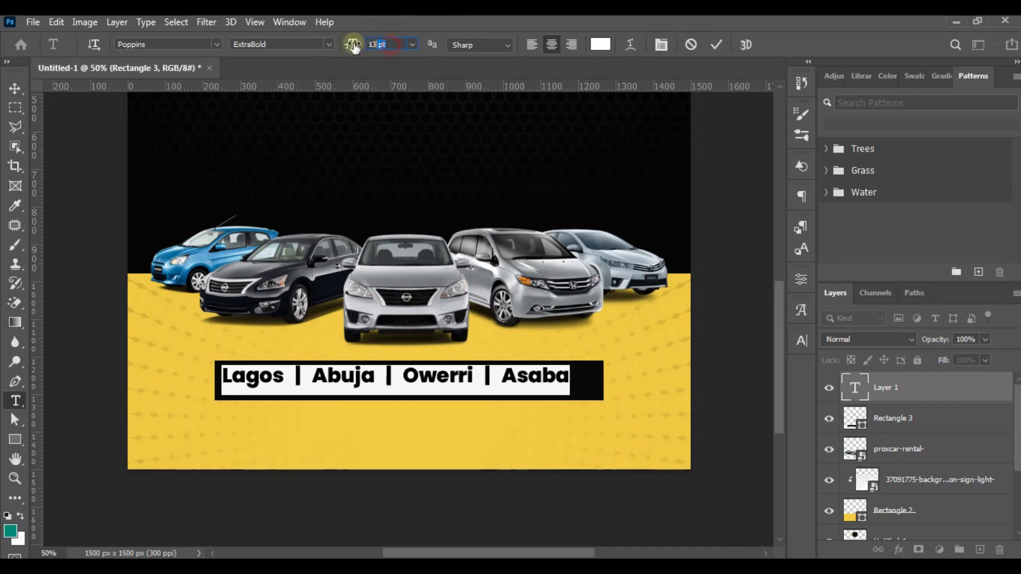
drag(354, 47, 342, 41)
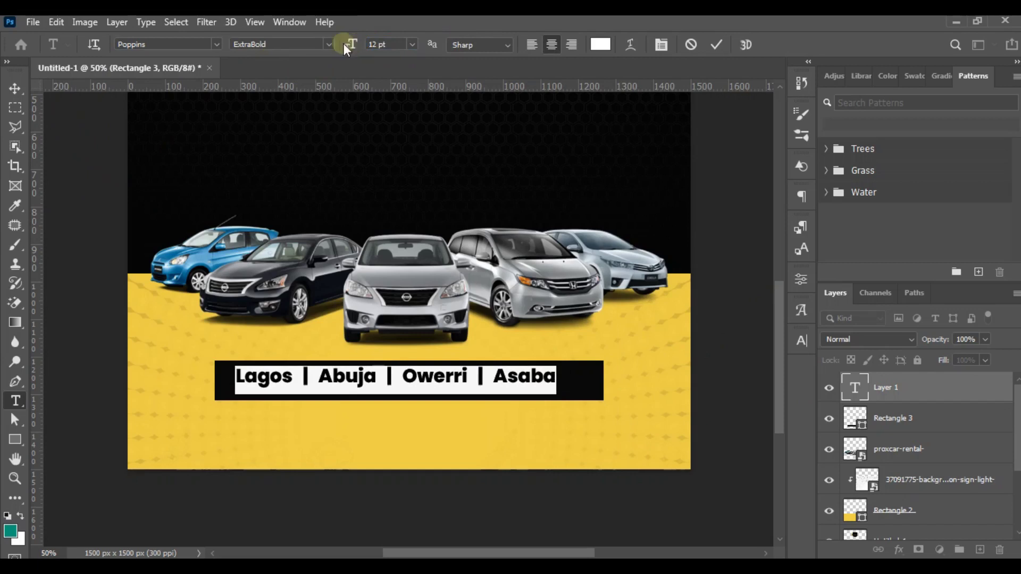
- Narrow the black bar by pulling its right edge closer to the end of the city text
click(15, 89)
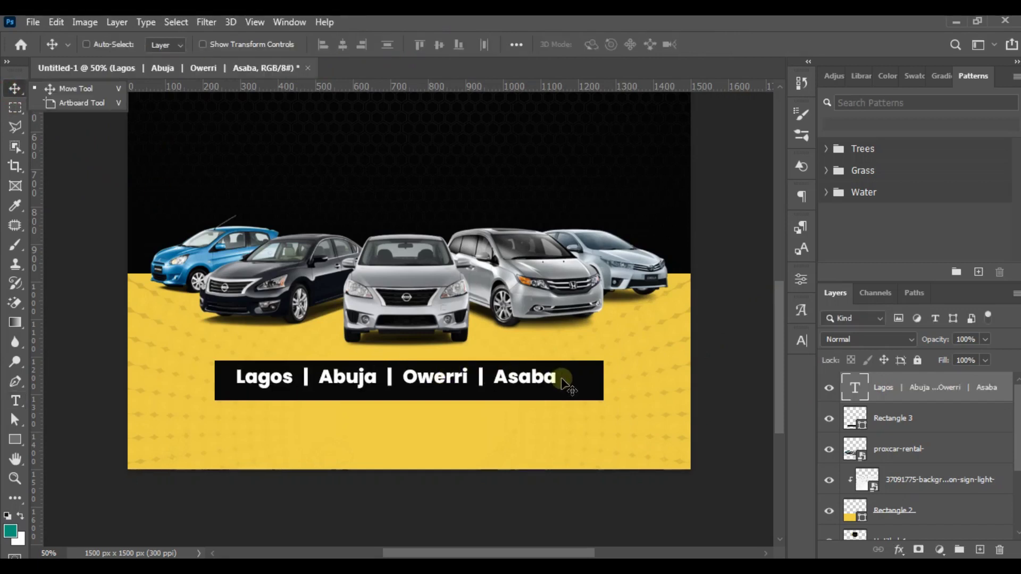
key(ctrl)
click(591, 391)
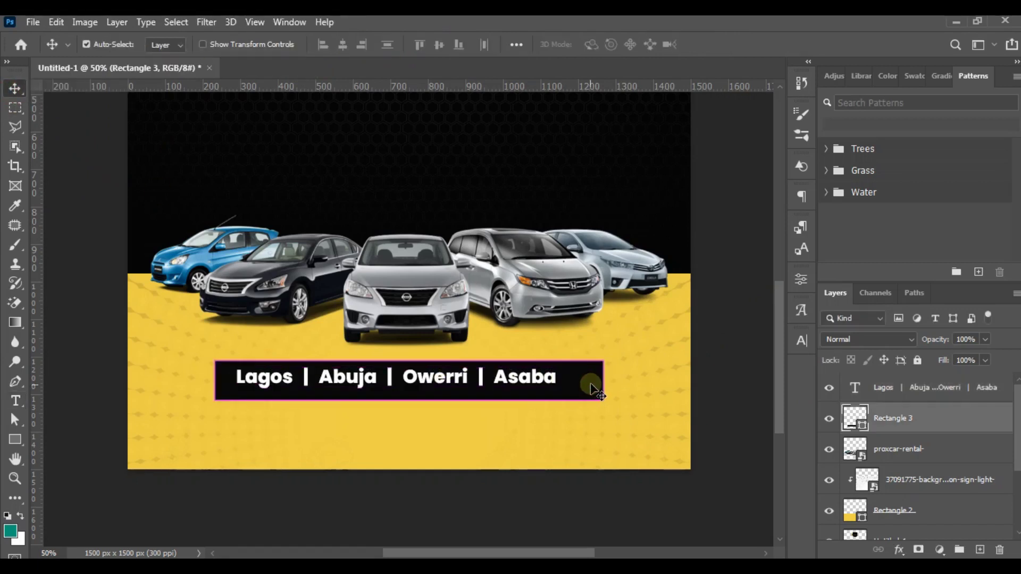
key(ctrl+t)
drag(603, 381, 584, 386)
key(Return)
- Centre the narrowed Rectangle 3 bar horizontally within a selection of the whole canvas
click(883, 416)
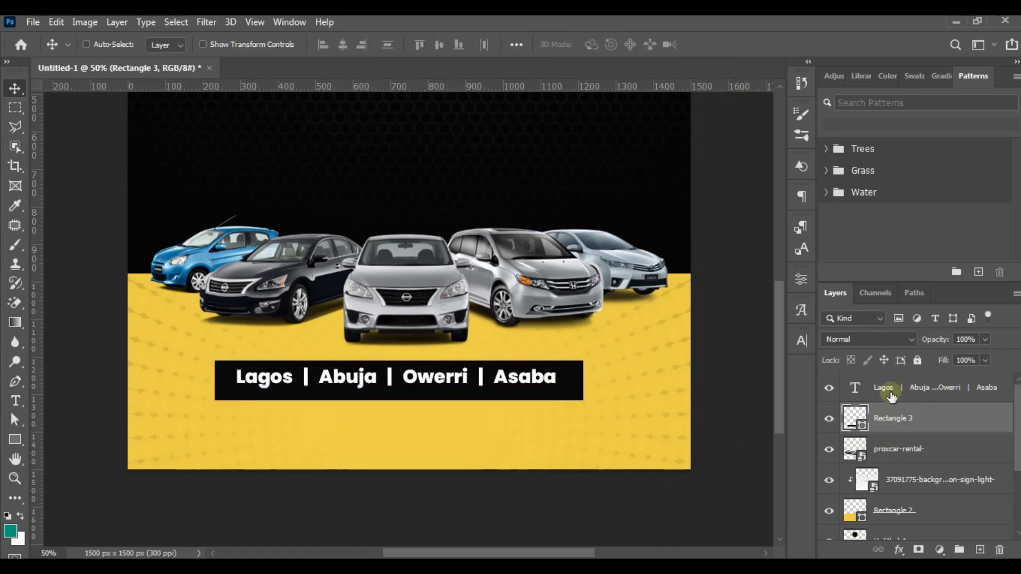
key(ctrl)
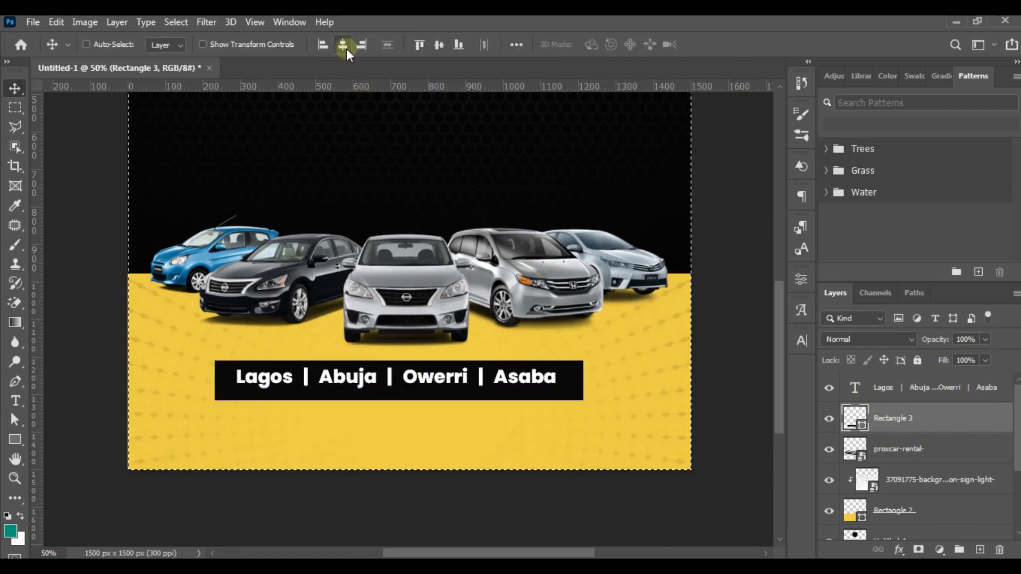
click(345, 46)
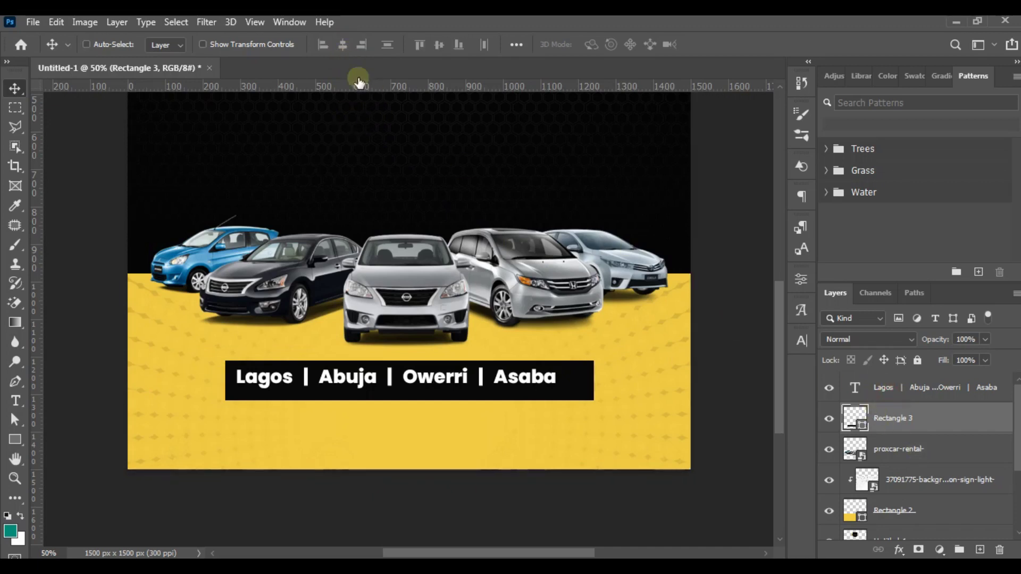
- Centre the city text layer horizontally on the canvas, using a whole-canvas selection that is cleared once aligned
key(alt+bracketright)
key(ctrl+a)
click(340, 45)
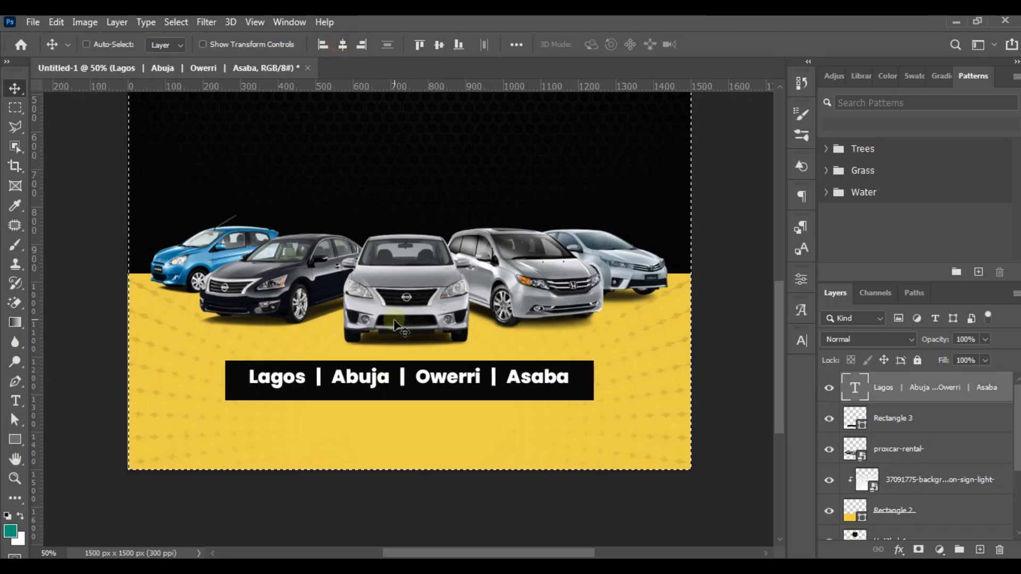
key(ctrl)
key(ctrl+d)
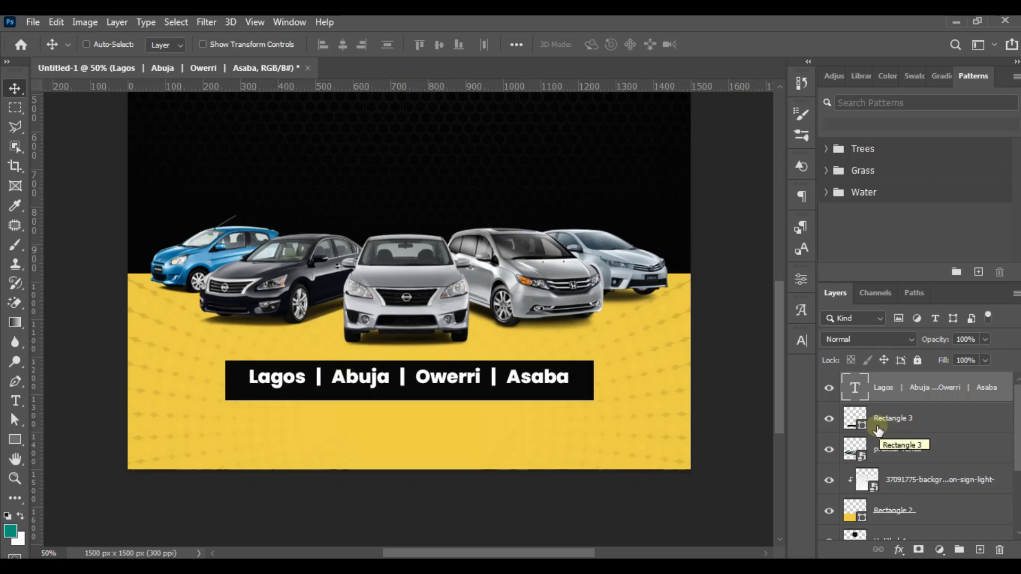
- Centre the city text vertically within the black Rectangle 3 bar, clear the selection, and group both layers as "states"
key(ctrl)
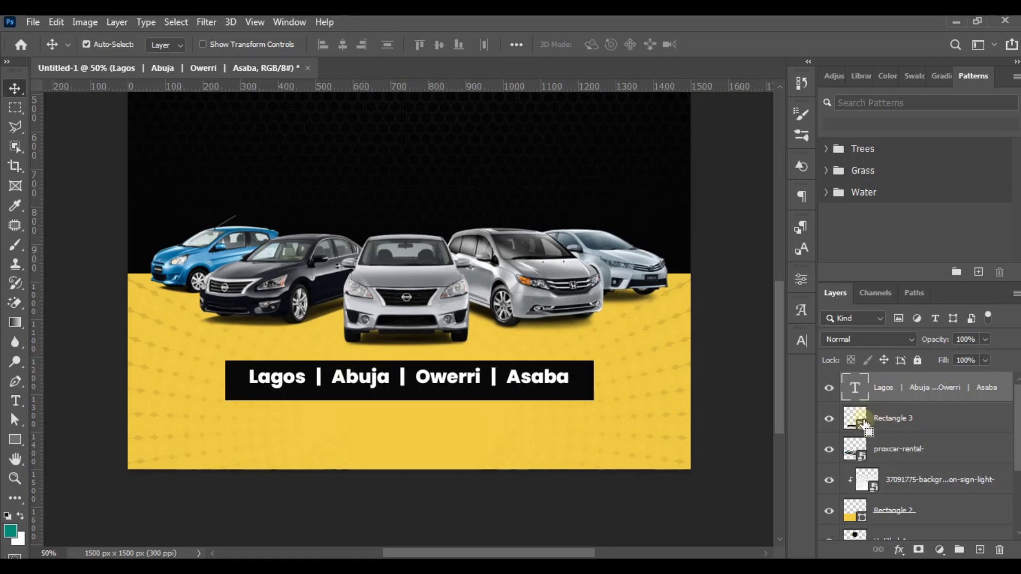
ctrl+click(861, 423)
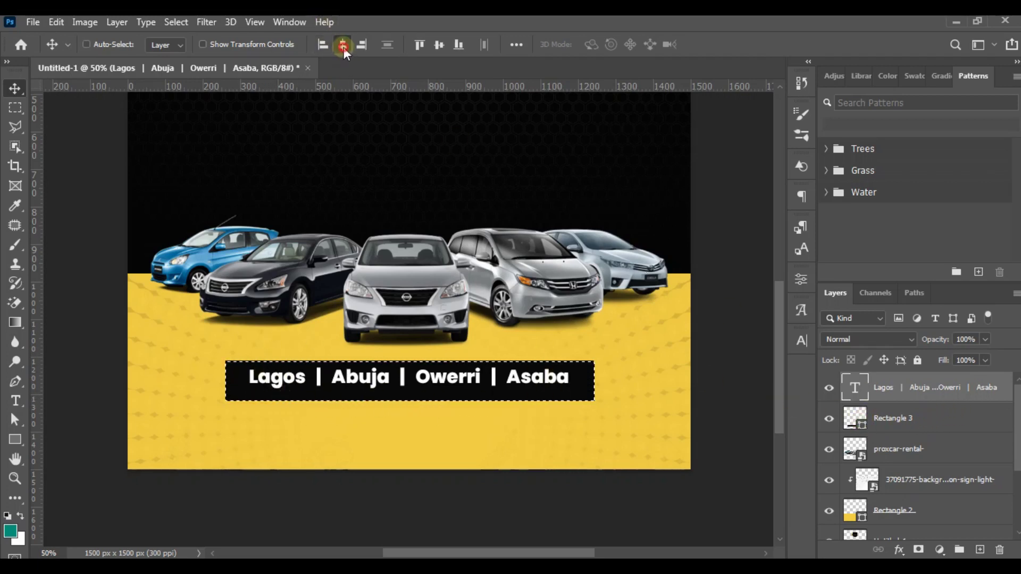
click(440, 46)
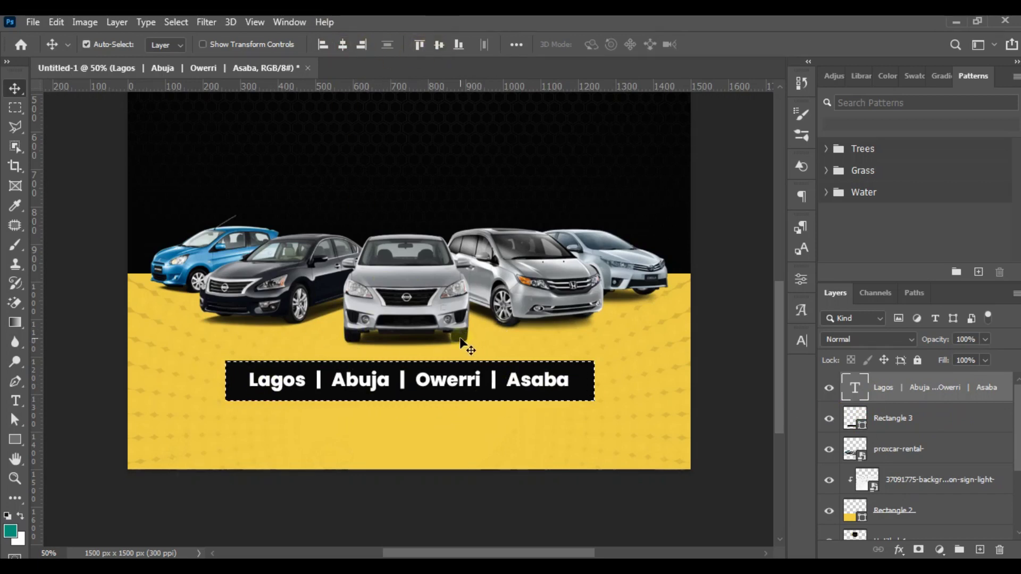
click(684, 211)
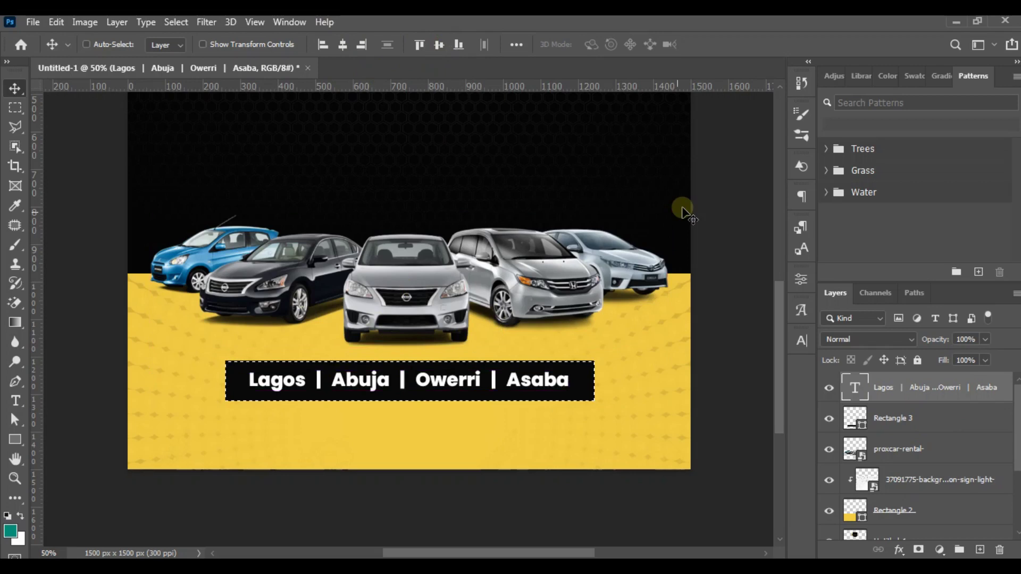
key(ctrl)
key(ctrl+d)
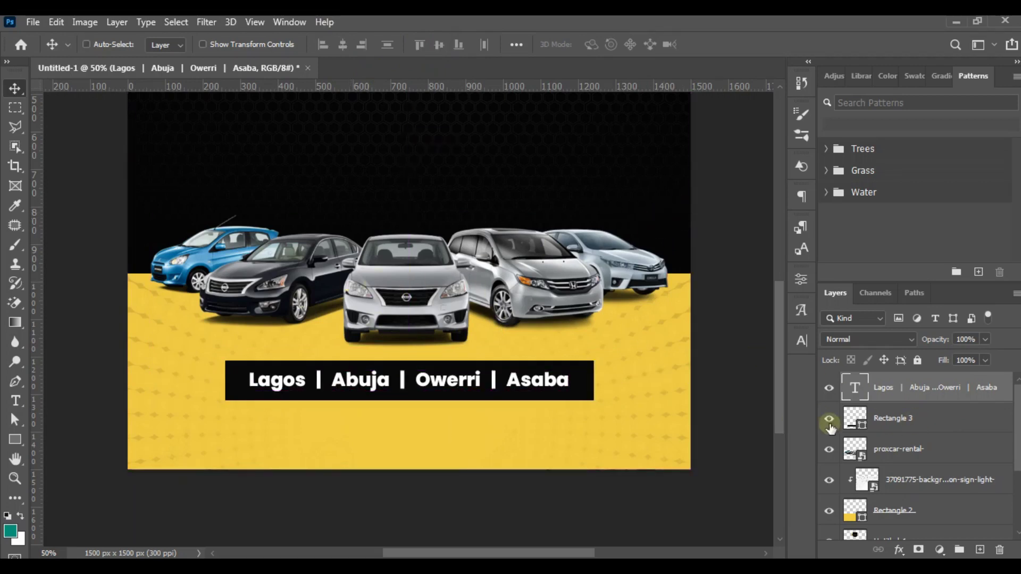
click(911, 423)
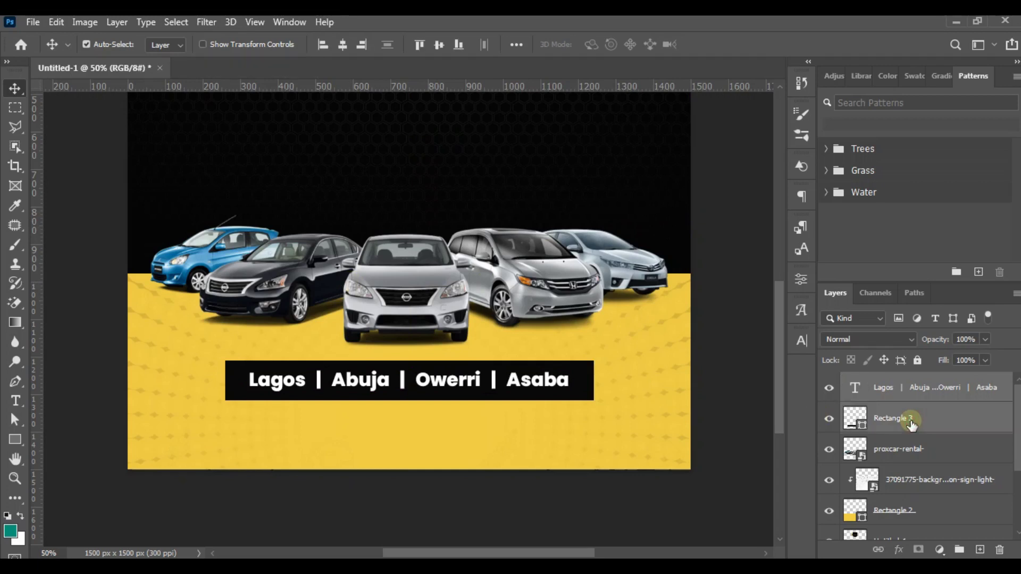
key(ctrl+g)
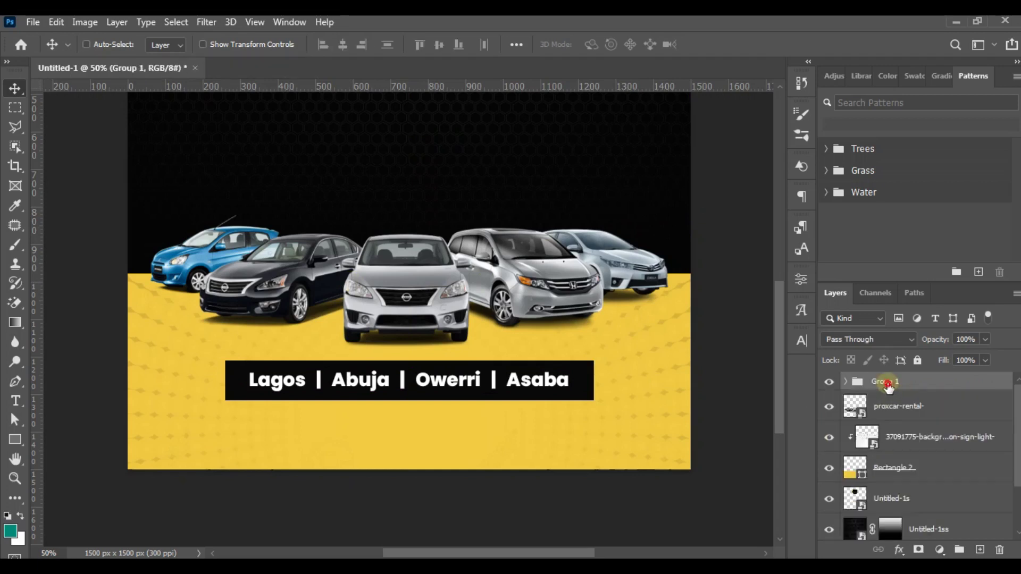
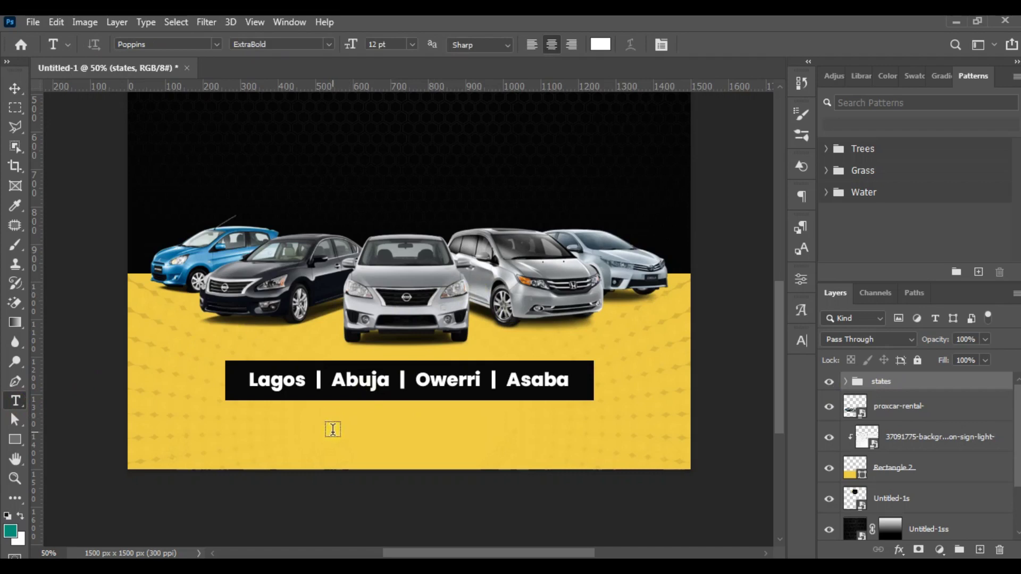
- Add a text line with the masked contact phone number on the gold band just below the black city bar
click(333, 429)
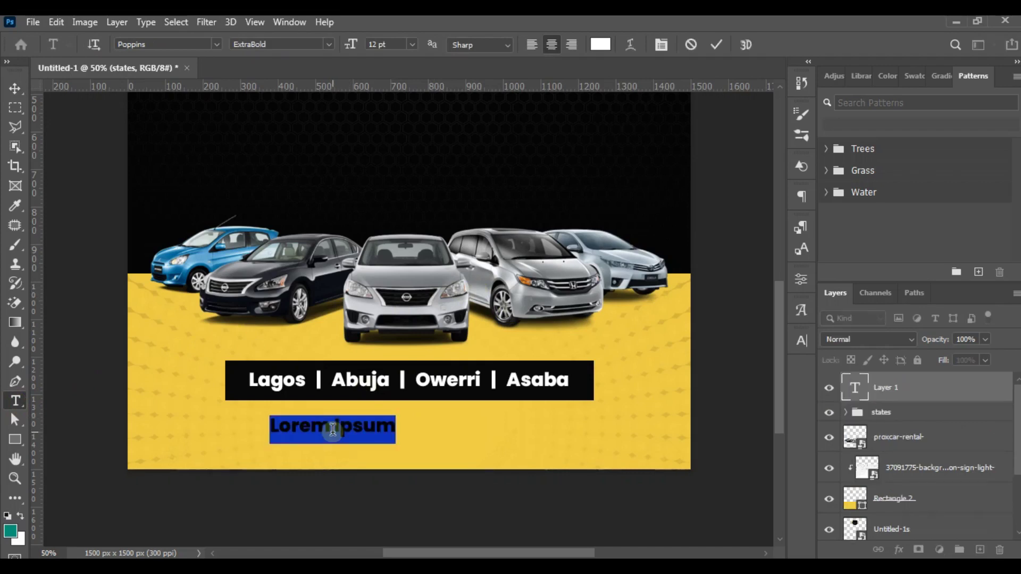
click(333, 429)
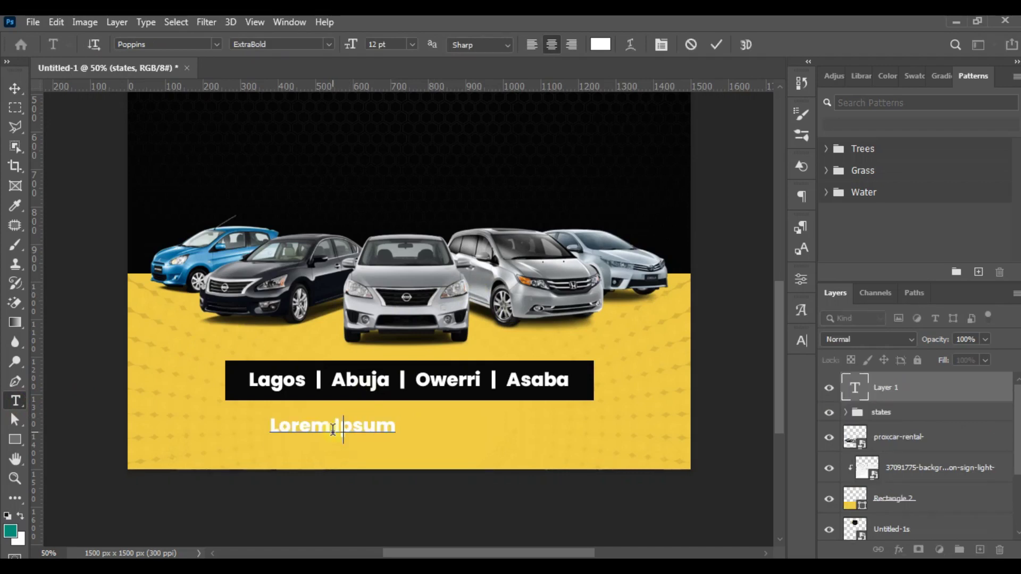
key(ctrl+a)
text(070)
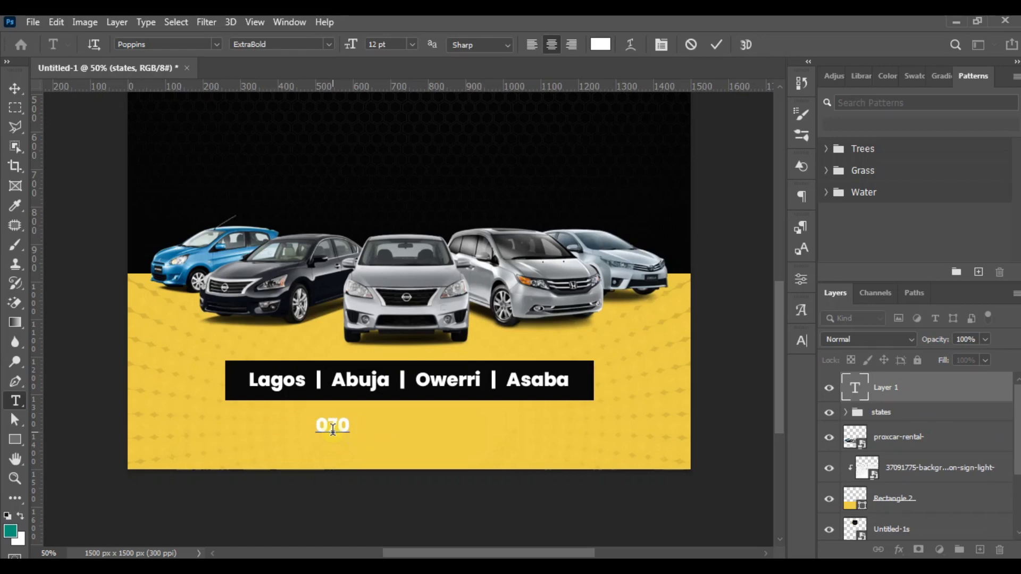
text(3 x)
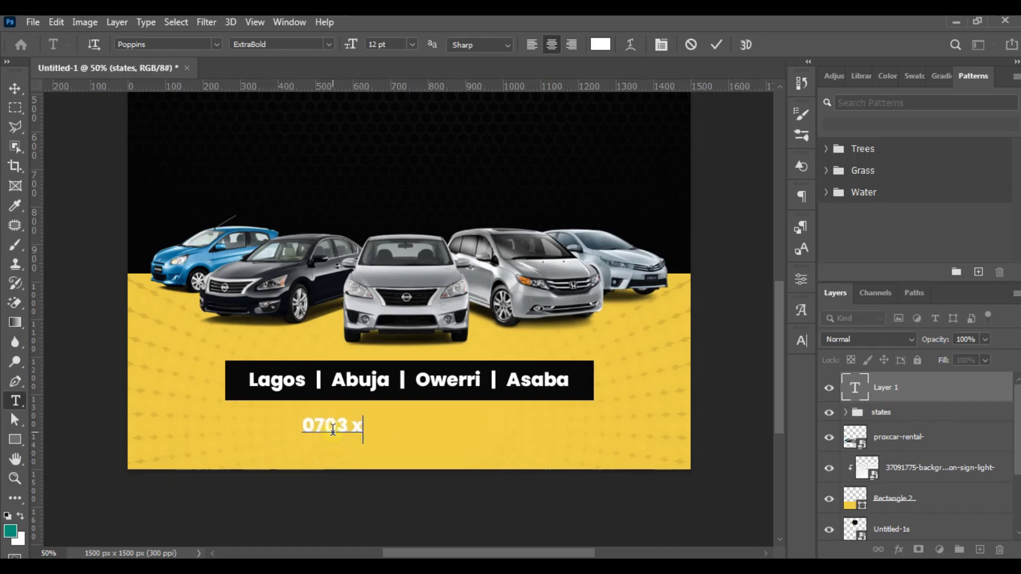
text(xx xxx)
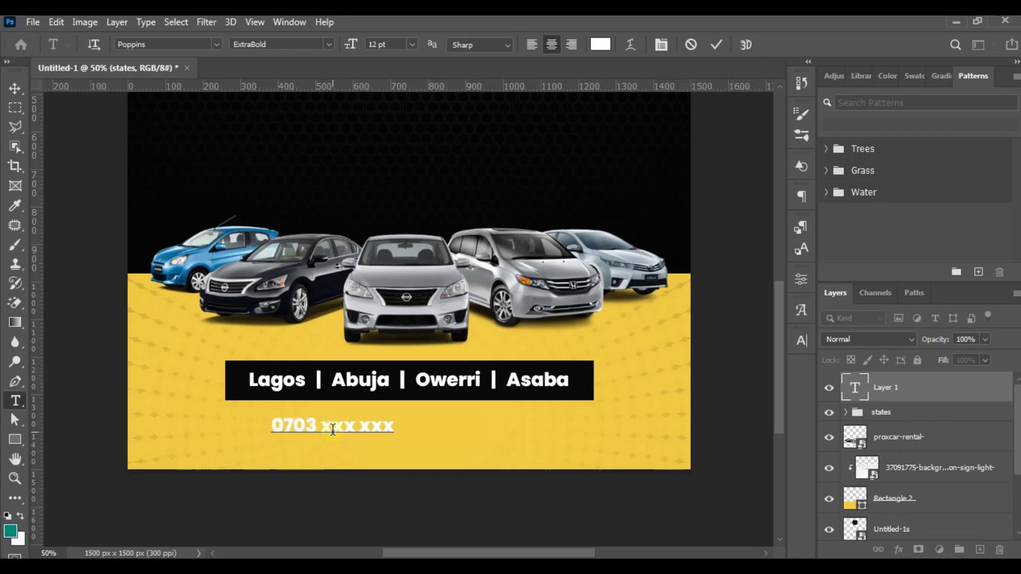
text(x)
- Set the phone number text to the Phonk Regular DEMO font and colour it near-black #080808, sampled from the city bar
key(ctrl+a)
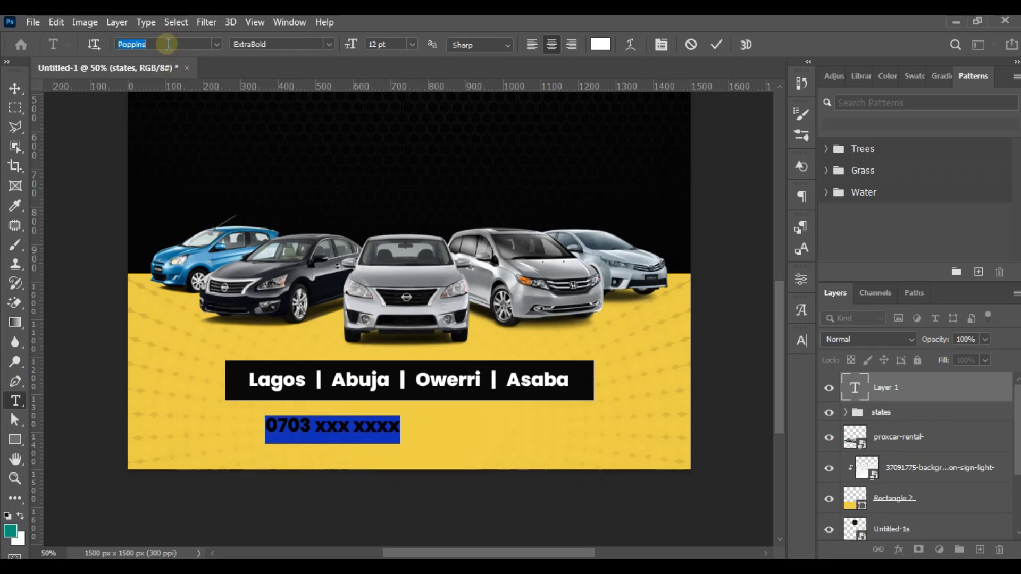
text(phon)
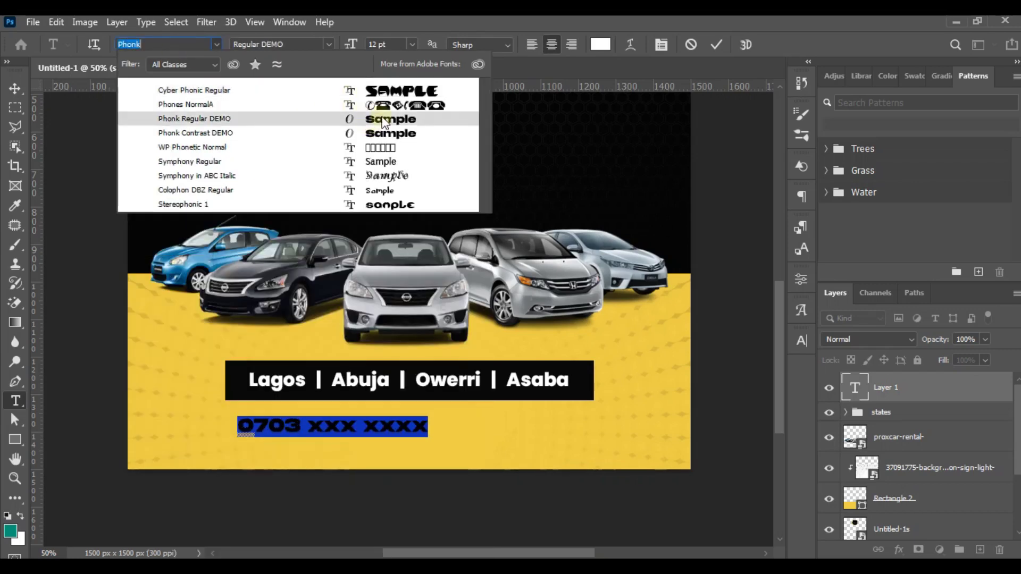
key(Escape)
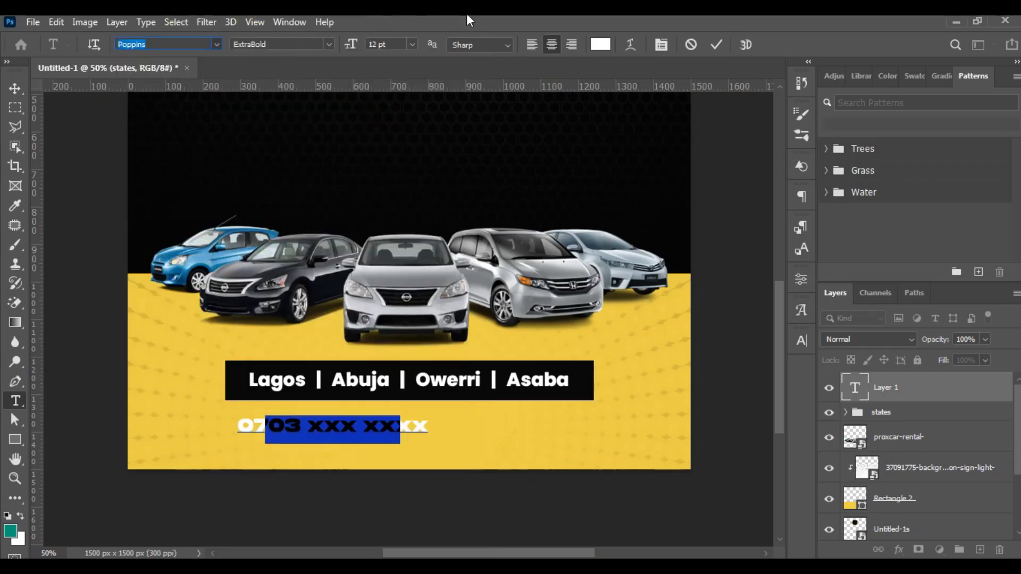
click(602, 46)
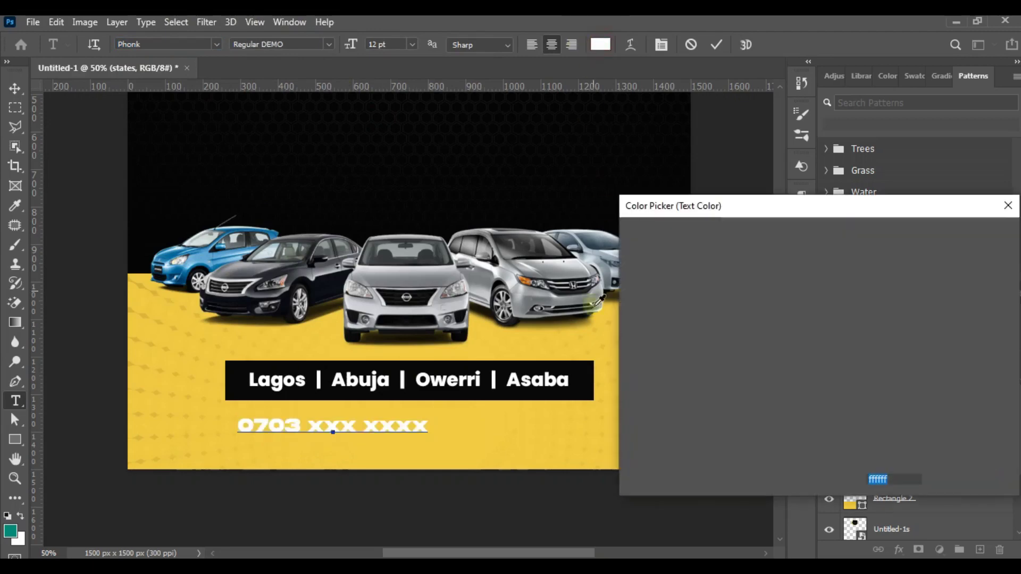
click(587, 370)
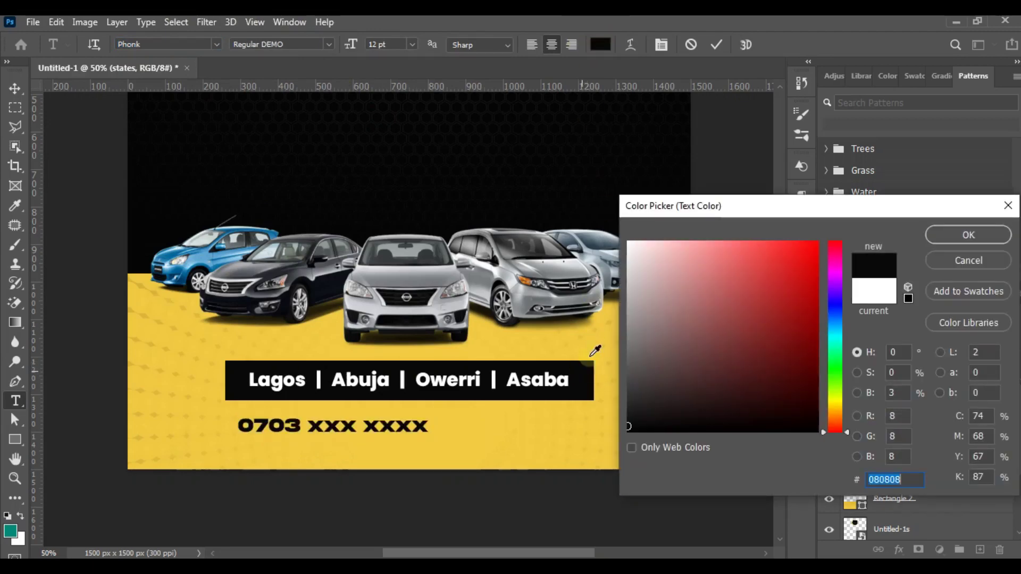
click(974, 235)
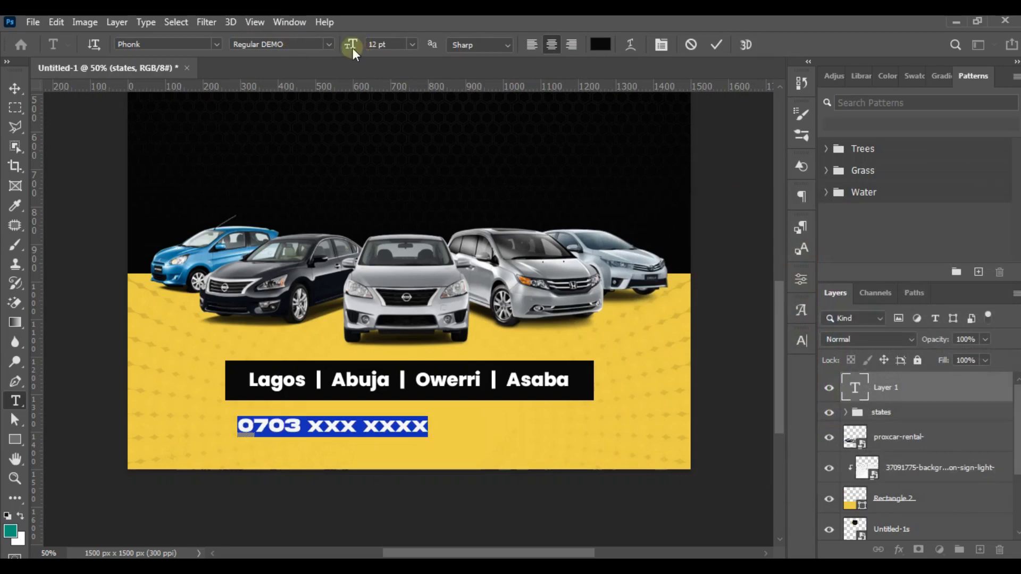
- Increase the phone number text size to 14 pt and commit the text edit
drag(352, 48, 348, 45)
click(392, 44)
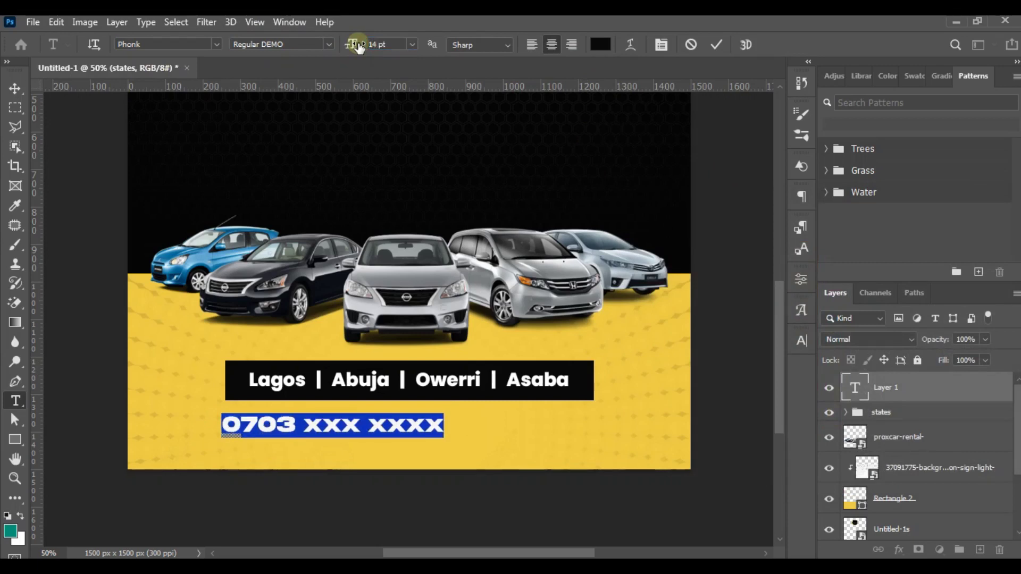
click(16, 90)
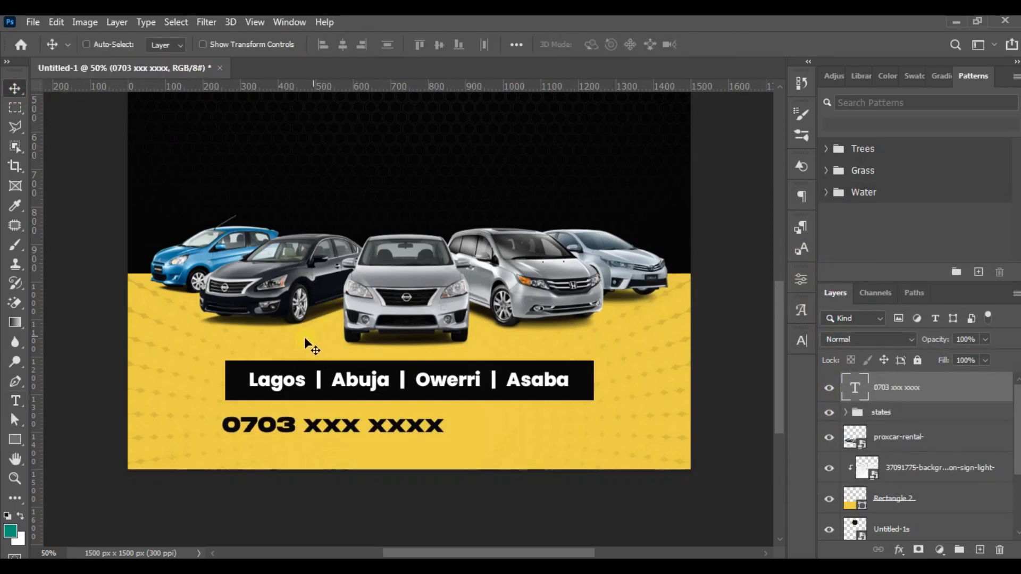
- Move the phone number closer beneath the city bar and centre it horizontally on the canvas, clearing the whole-canvas selection once aligned
drag(282, 348, 352, 346)
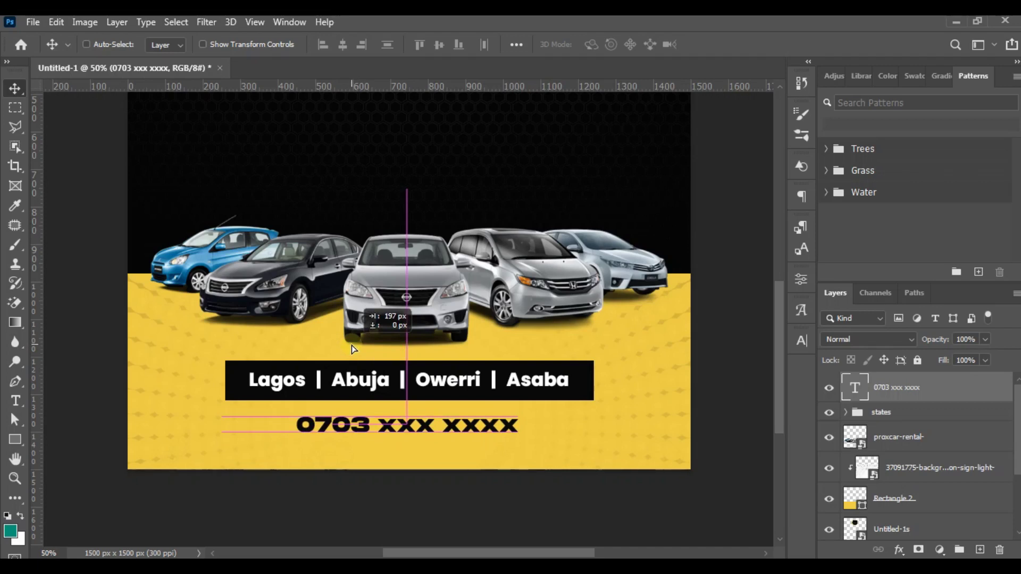
drag(352, 346, 352, 343)
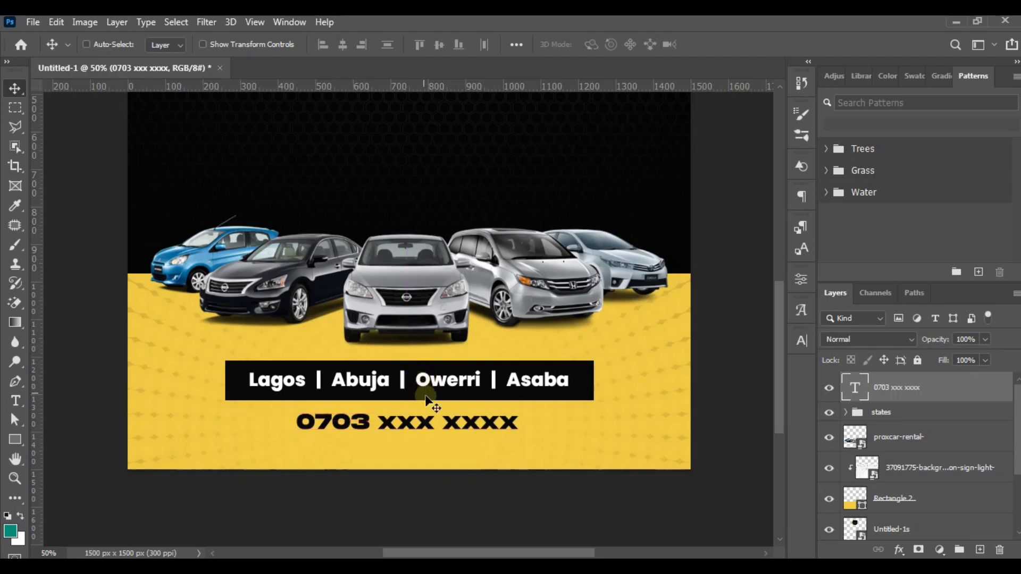
key(ctrl+a)
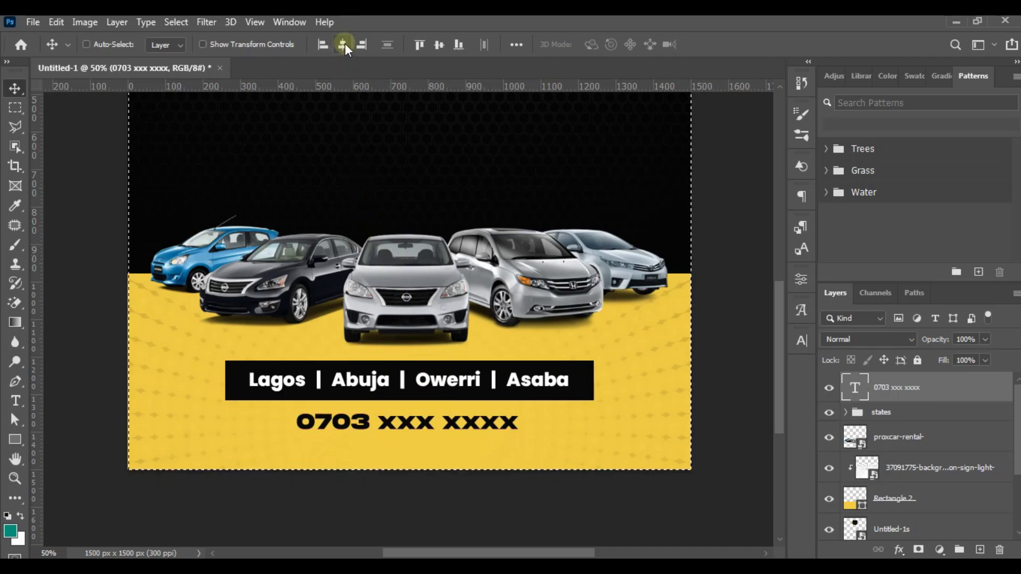
click(340, 45)
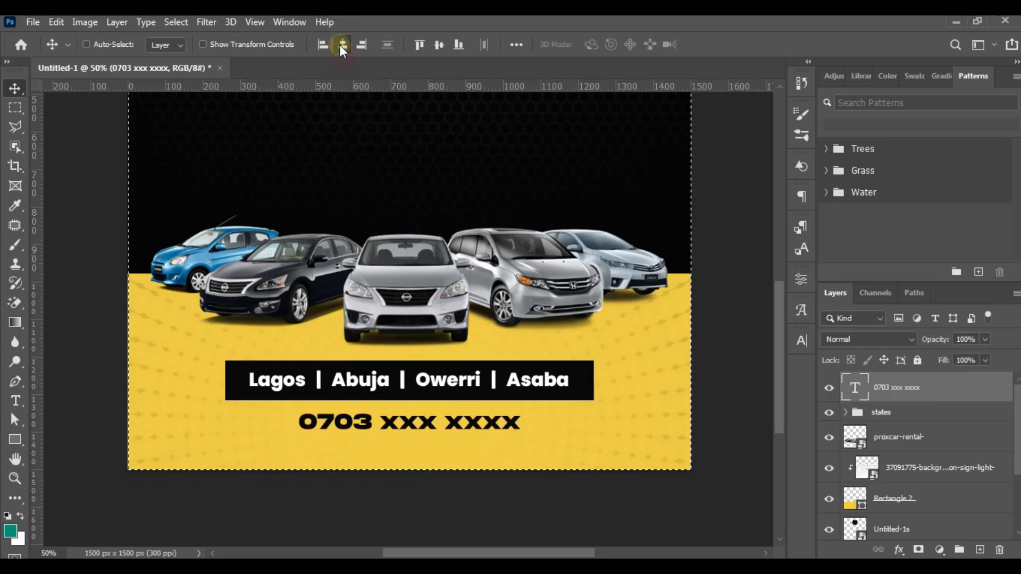
key(ctrl+d)
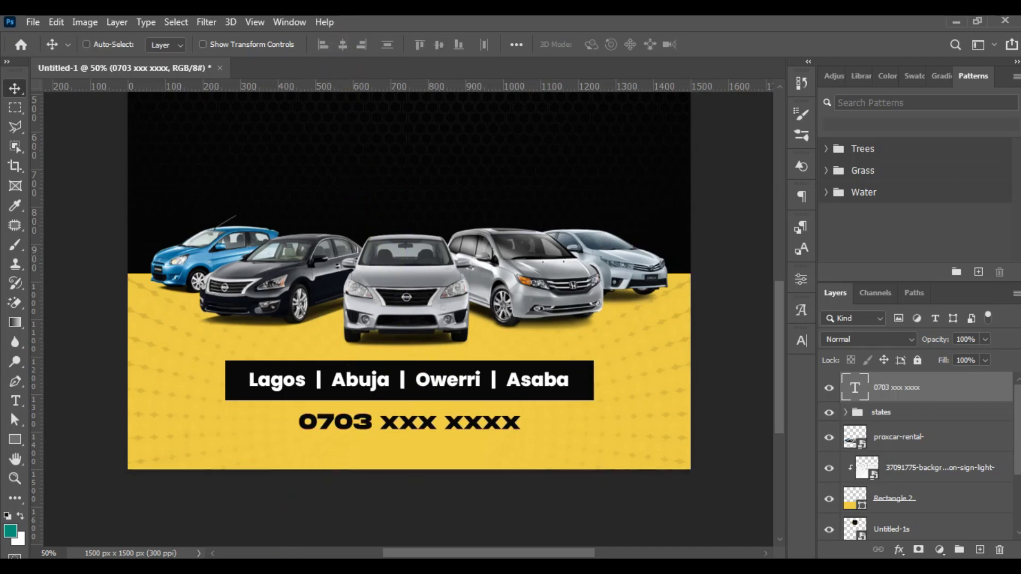
- Place the phone icon pngwing.com (17) from the YOUTUBE 6 folder, scaled down to sit just left of the phone number
click(289, 516)
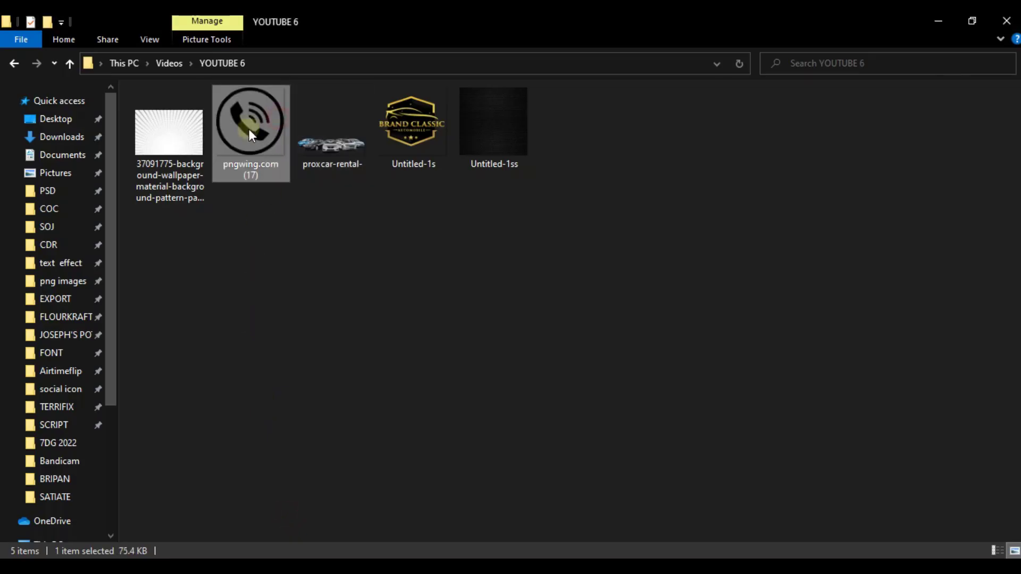
drag(252, 135, 262, 382)
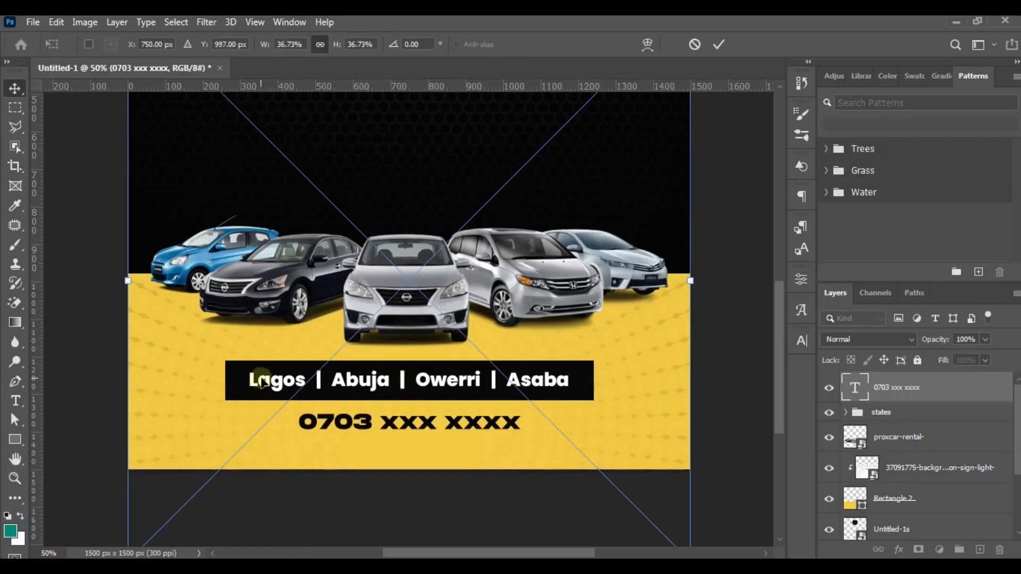
drag(690, 281, 318, 429)
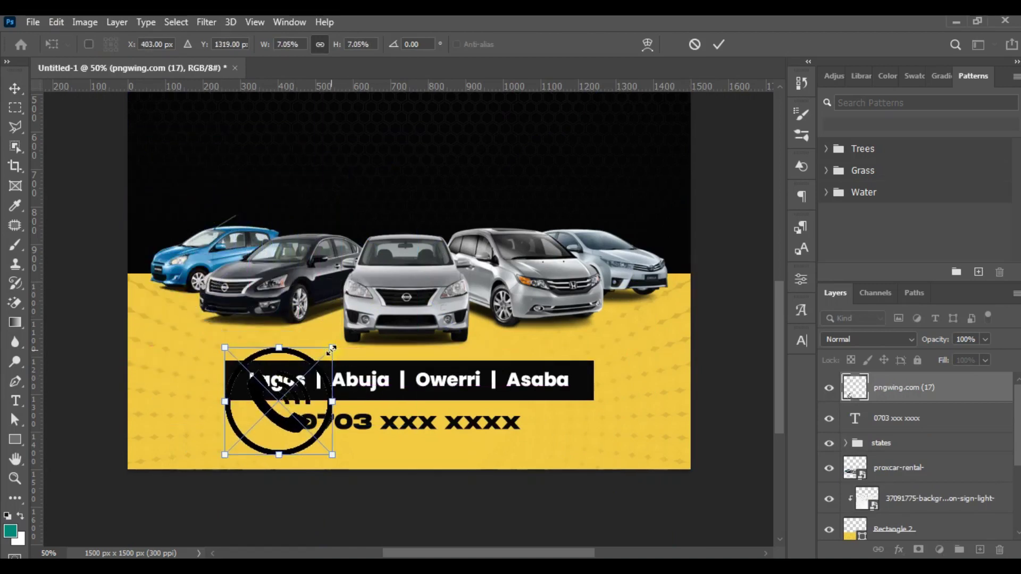
drag(332, 350, 285, 399)
key(Return)
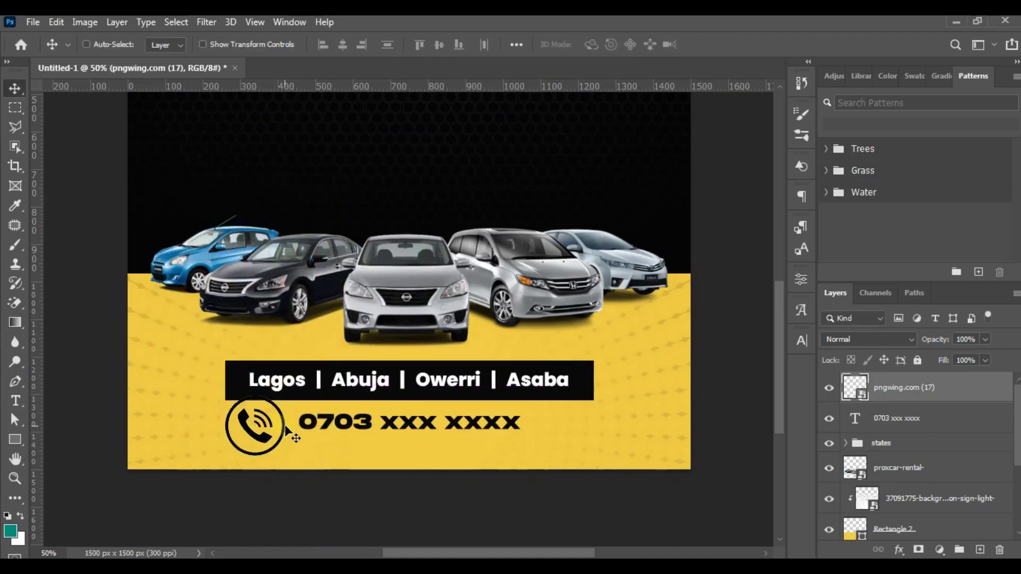
- Give the phone icon layer a Color Overlay at 100% opacity, using the black sampled from the city bar
right_click(907, 381)
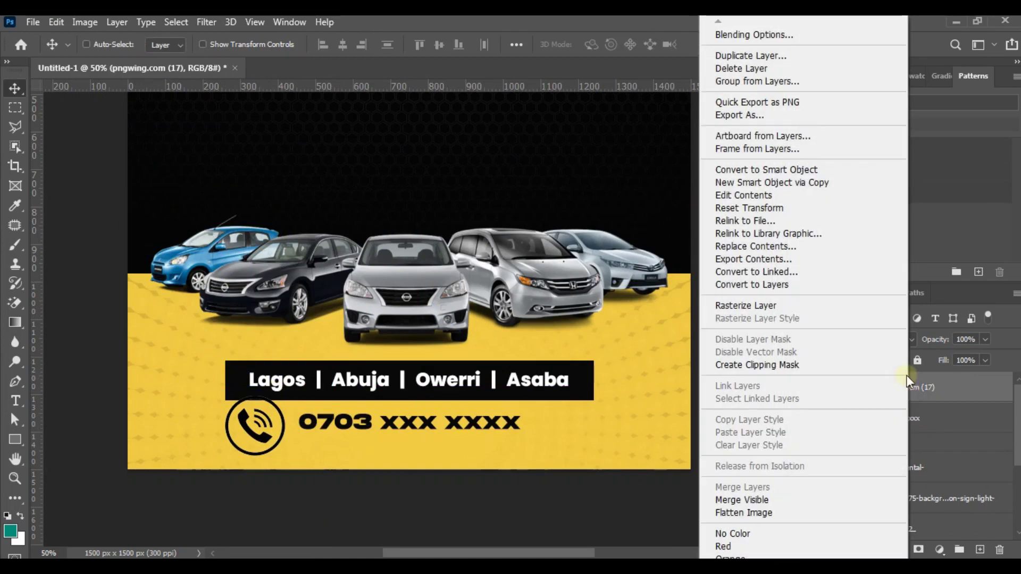
key(Escape)
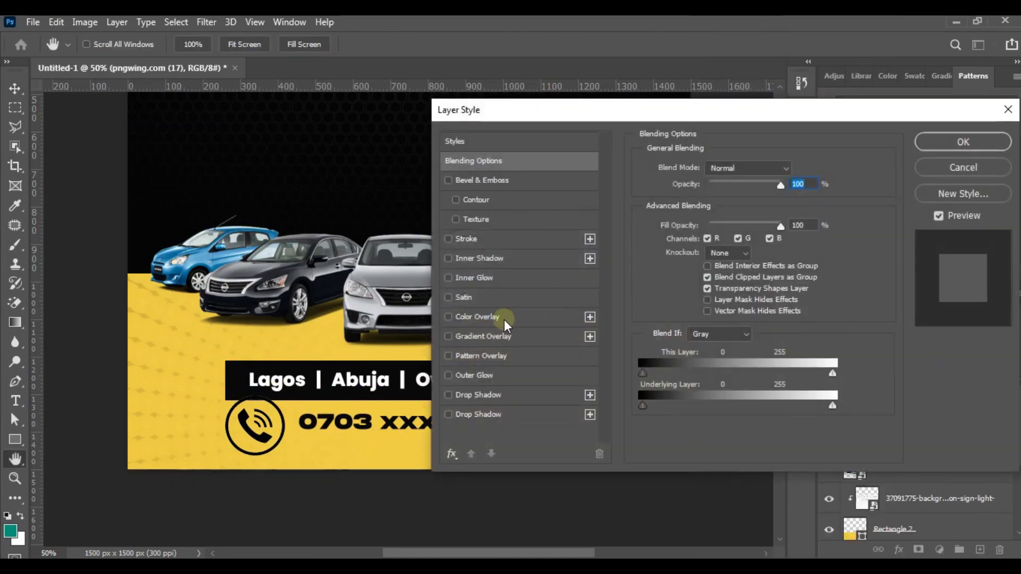
click(482, 316)
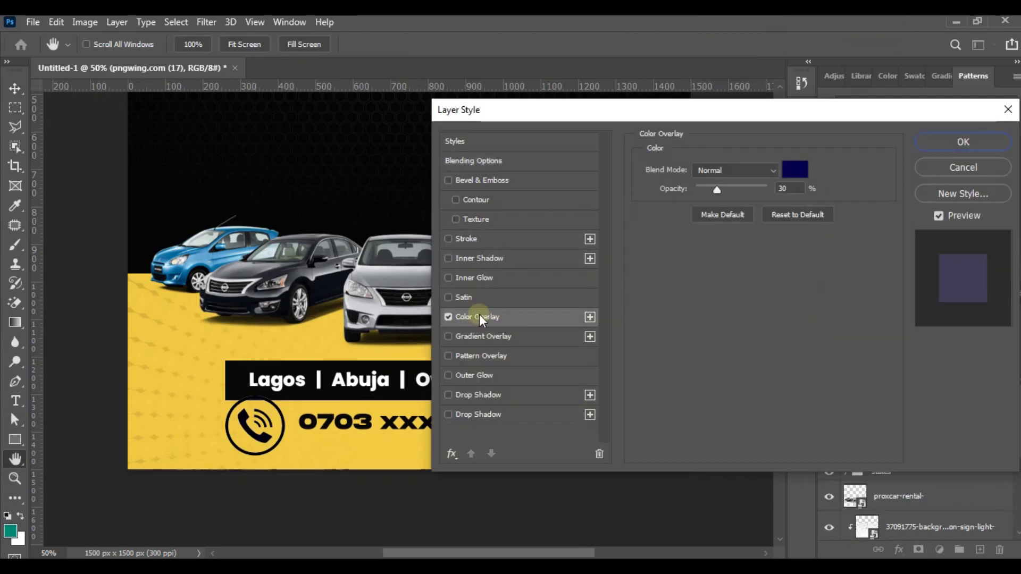
click(764, 190)
click(797, 169)
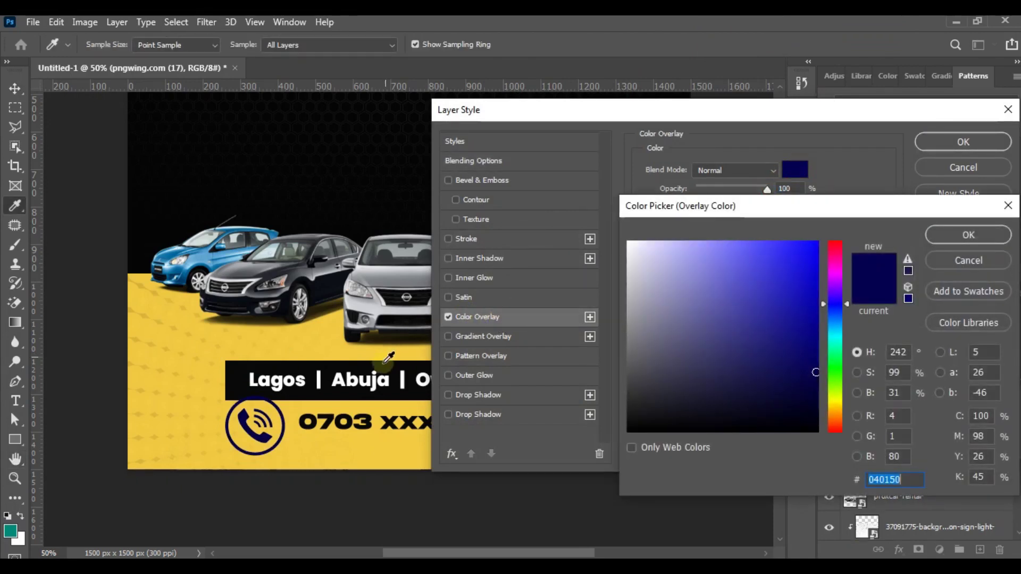
click(383, 367)
click(969, 234)
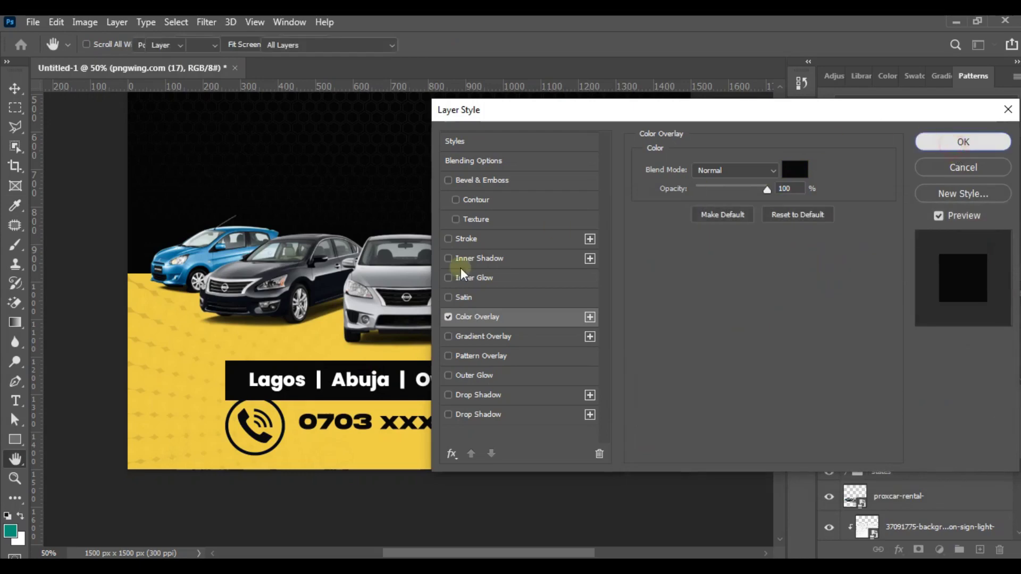
- Scale down the phone icon beside the phone number and align it vertically with the number, clearing the selection
key(Return)
key(ctrl+t)
mouse_move(284, 427)
mouse_down()
mouse_move(244, 426)
mouse_move(287, 411)
mouse_up()
key(Return)
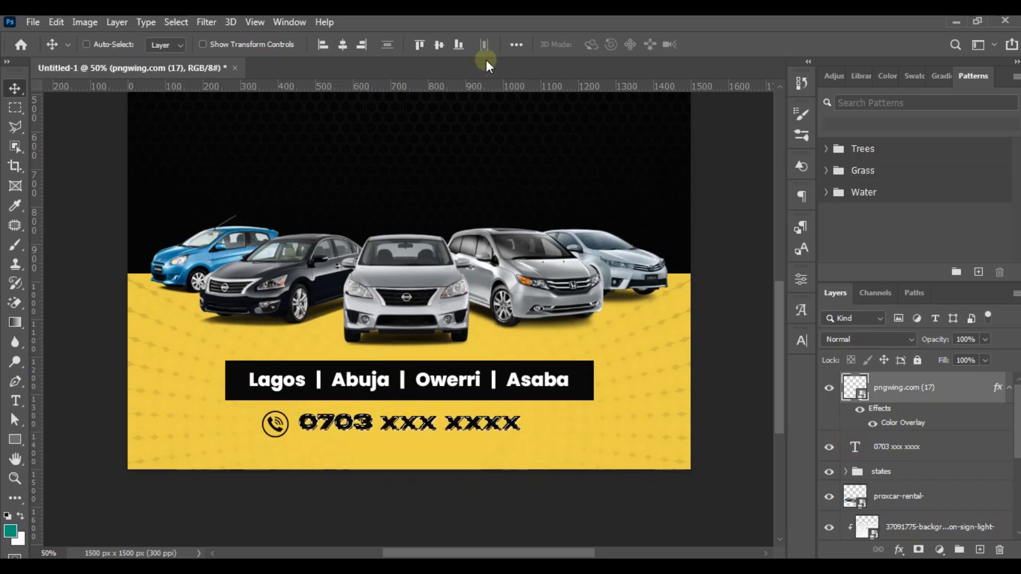
key(ctrl)
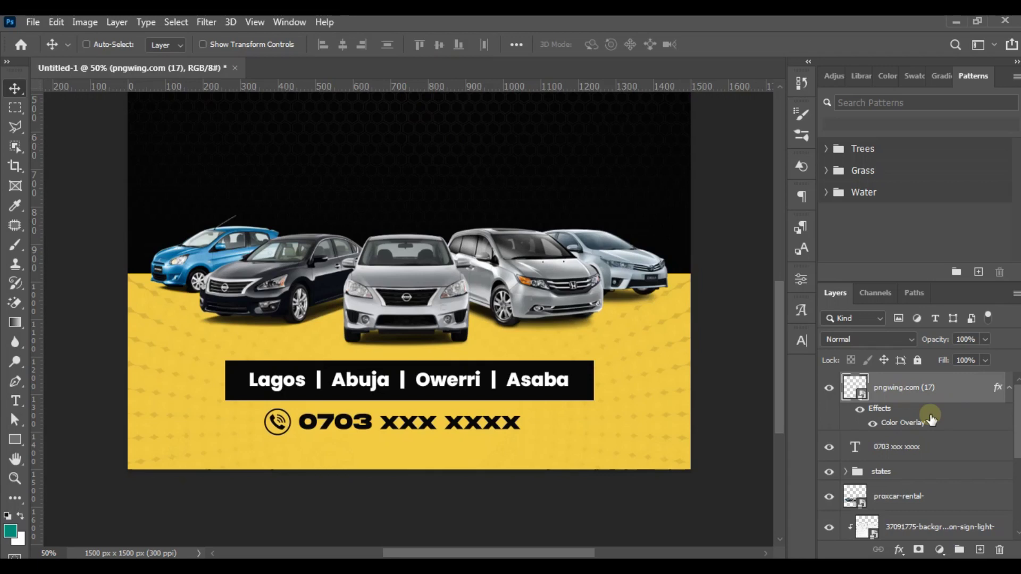
- Group the phone icon and phone number layers and name the group contact
key(ctrl)
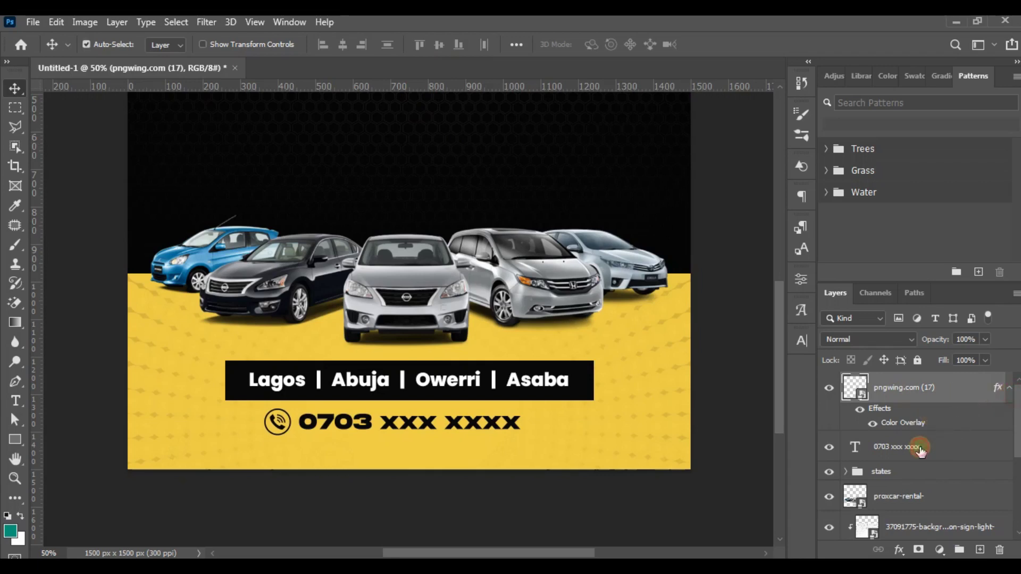
ctrl+click(920, 449)
key(ctrl+g)
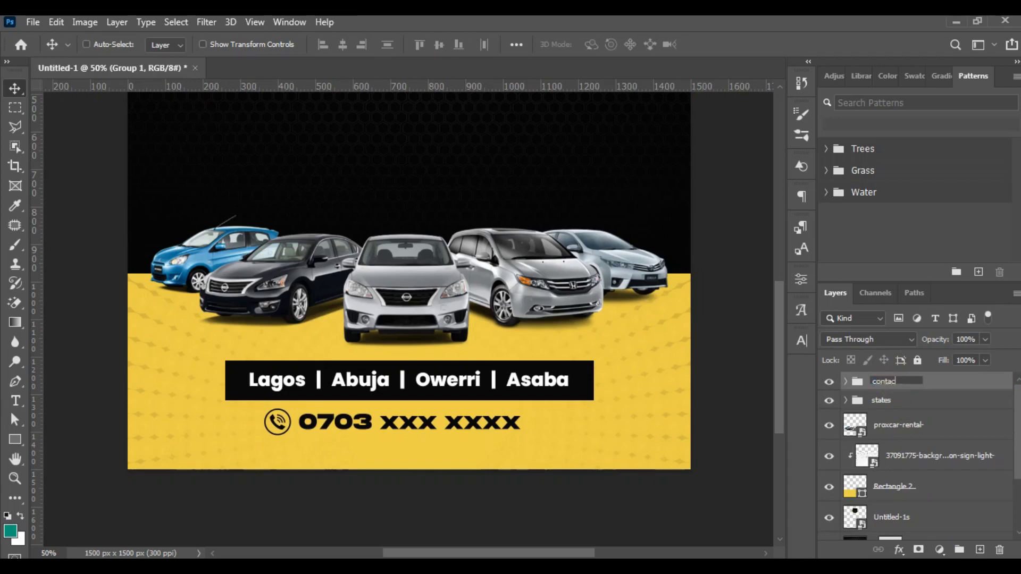
key(Return)
- Draw a circle about 677 px across behind the cars, directly above the clipped background pattern layer
key(ctrl+minus)
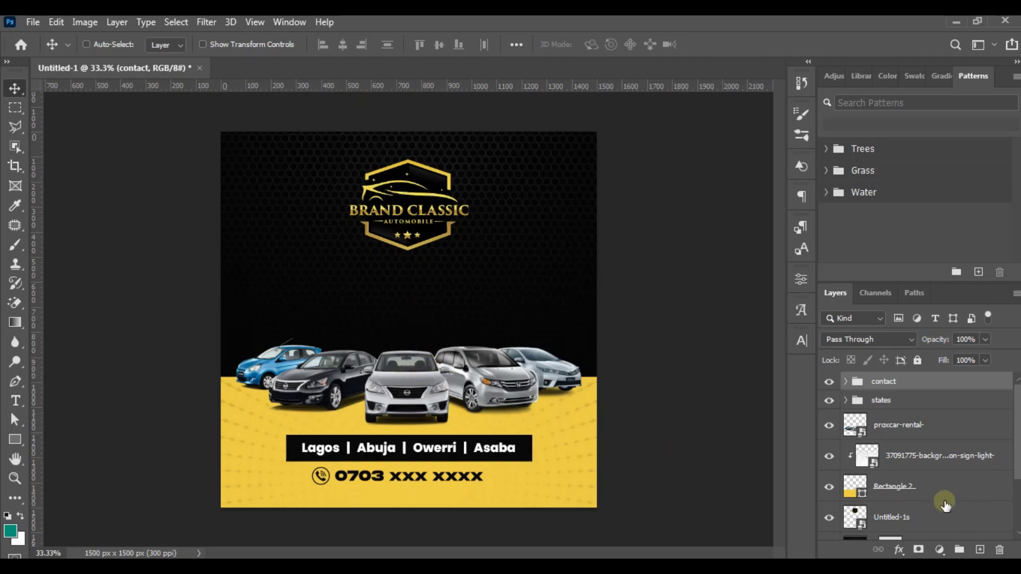
scroll(899, 468, down, 2)
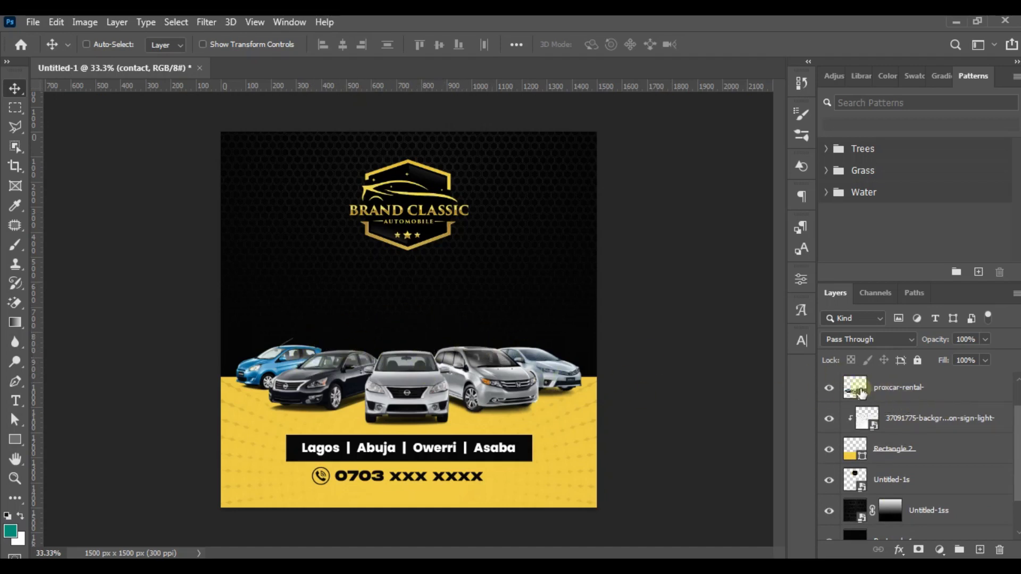
click(885, 394)
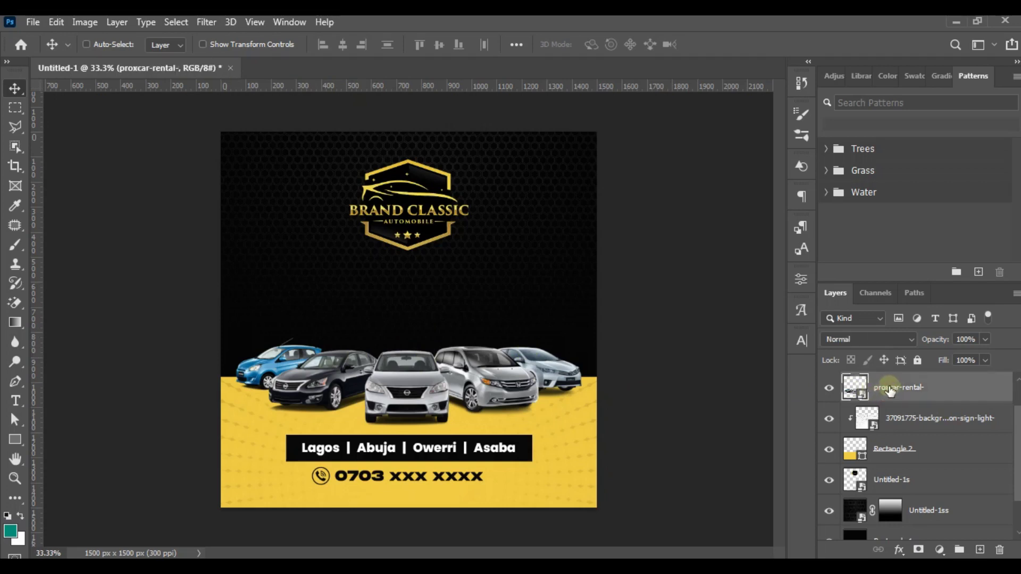
click(898, 419)
click(15, 439)
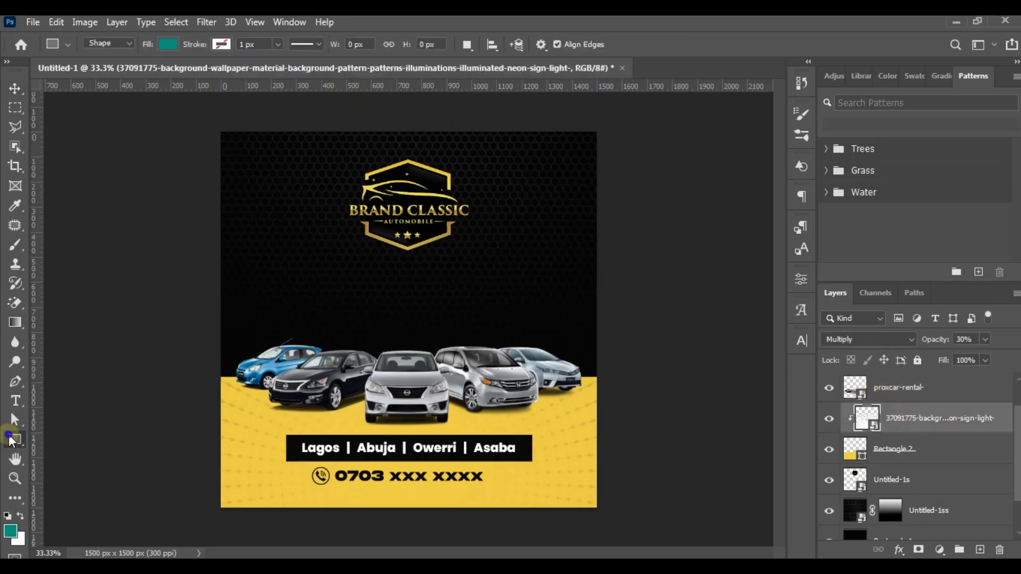
right_click(14, 439)
click(80, 453)
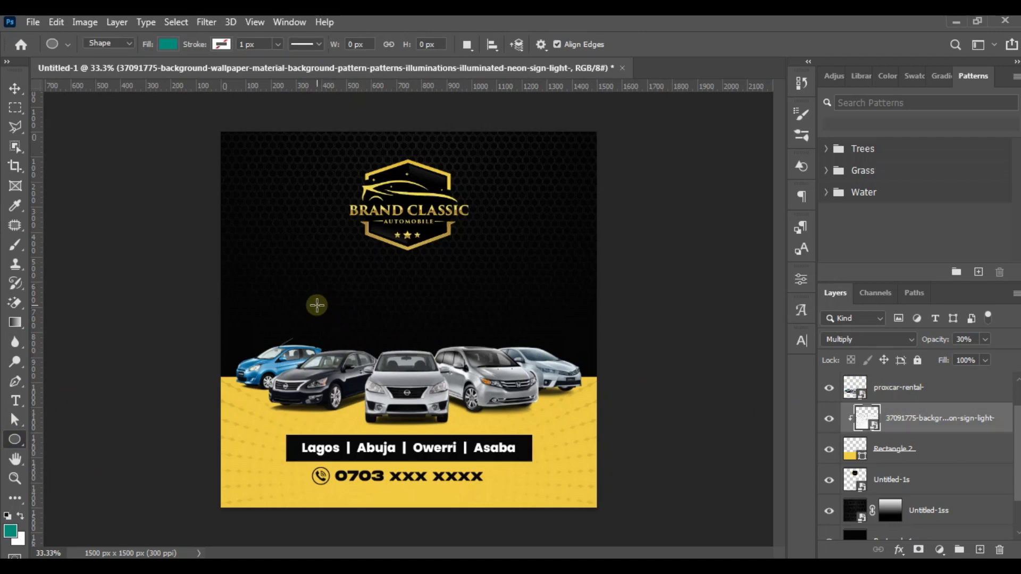
drag(314, 303, 597, 467)
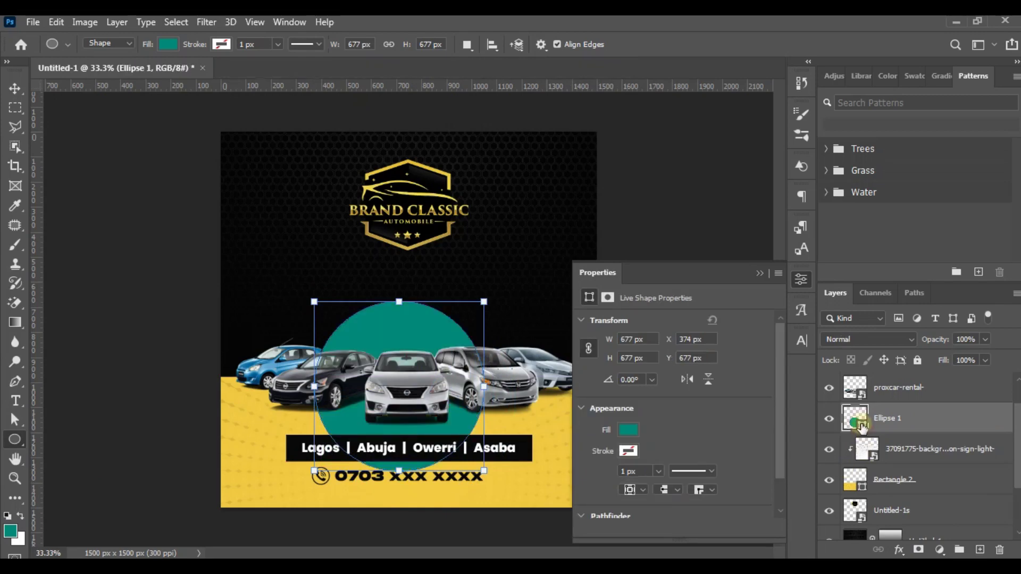
- Fill the circle with white and move its layer directly beneath Rectangle 2
double_click(860, 424)
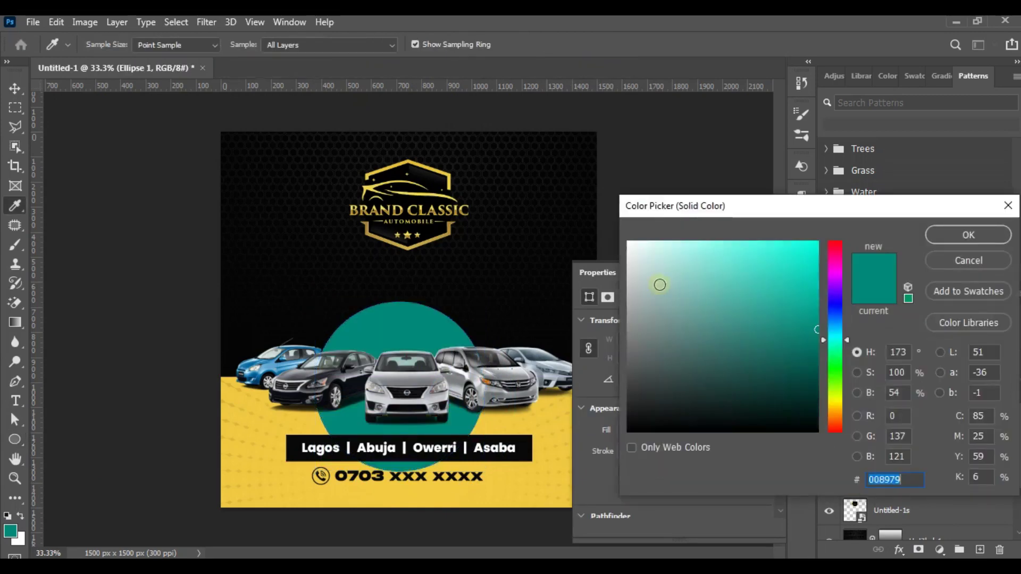
drag(658, 285, 613, 230)
click(965, 236)
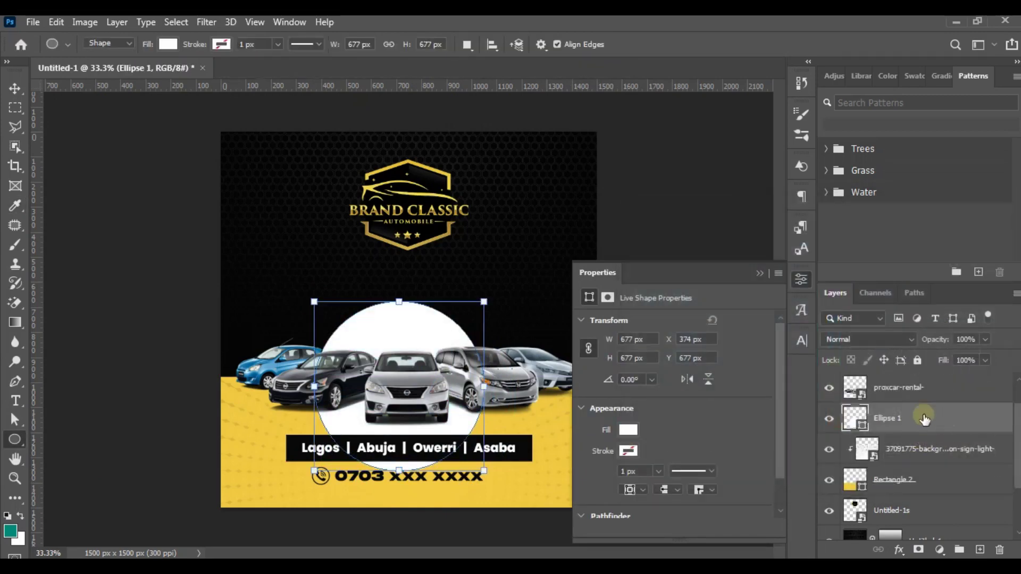
drag(897, 418, 893, 492)
click(759, 273)
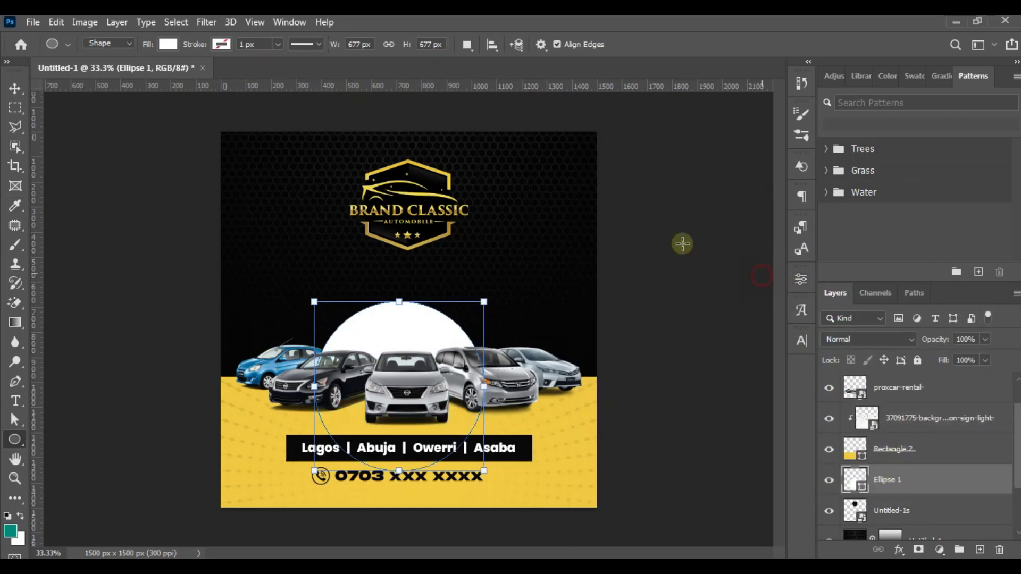
- Centre the white circle horizontally on the canvas, then lower it slightly behind the cars
click(15, 88)
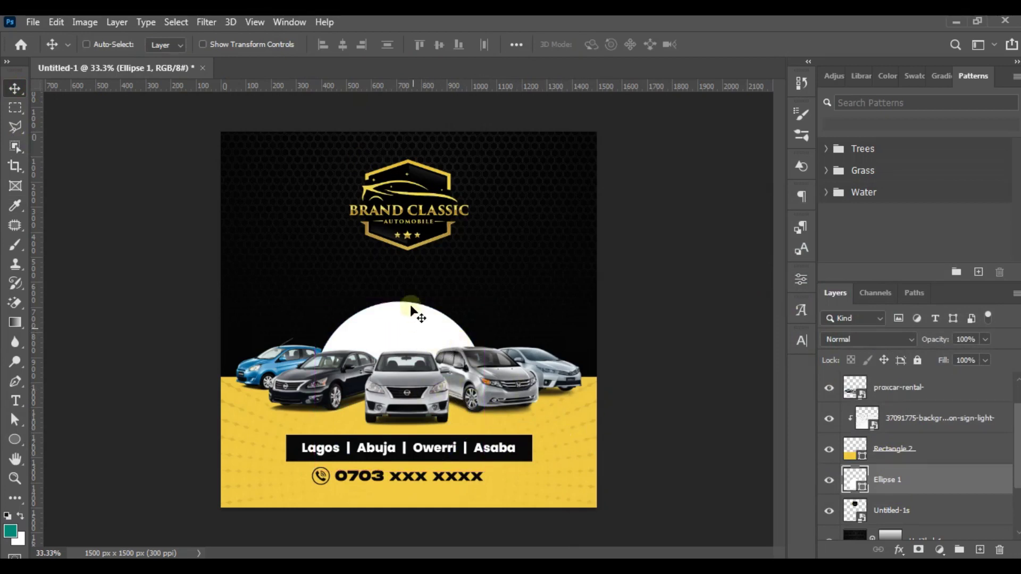
ctrl+click(342, 45)
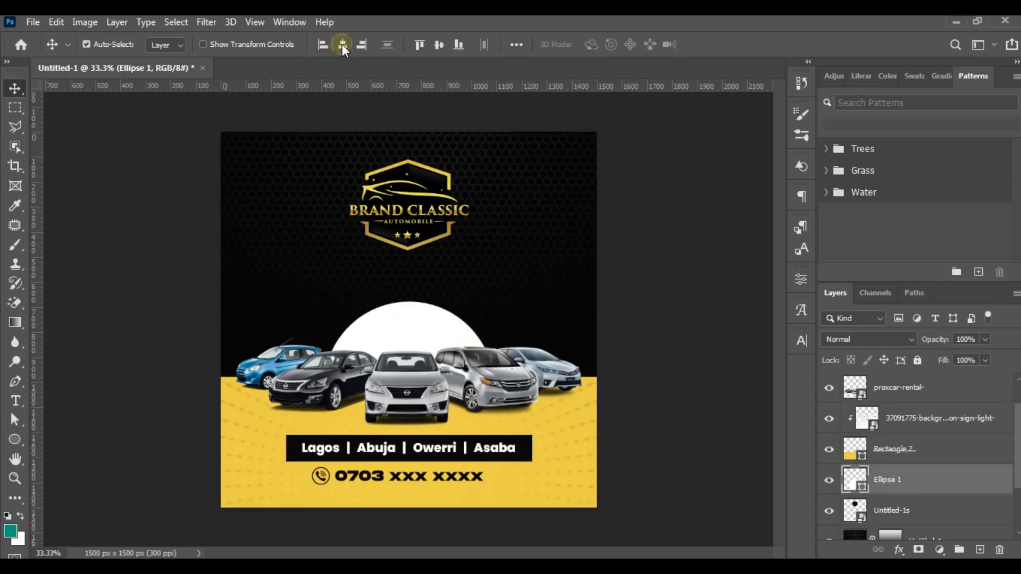
drag(433, 266, 436, 277)
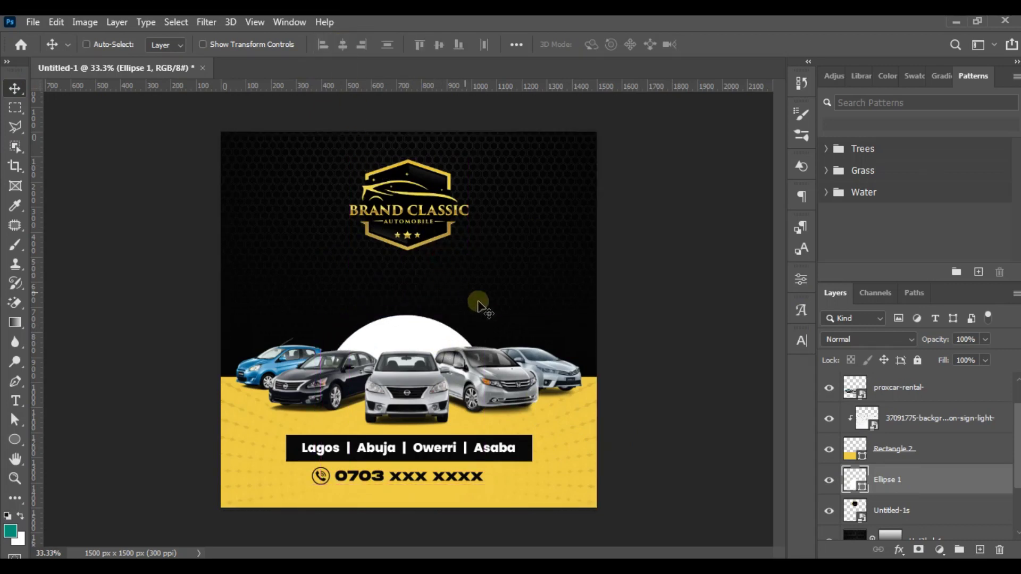
- Add a layer mask to the circle and fade it with a reflected black-to-white gradient running from below the logo to the middle car
click(918, 550)
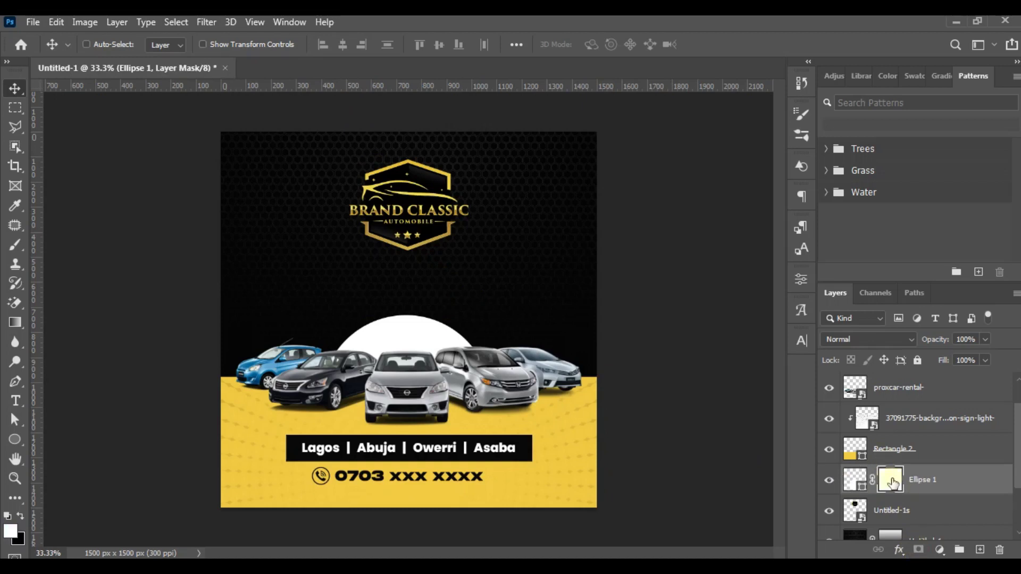
click(14, 321)
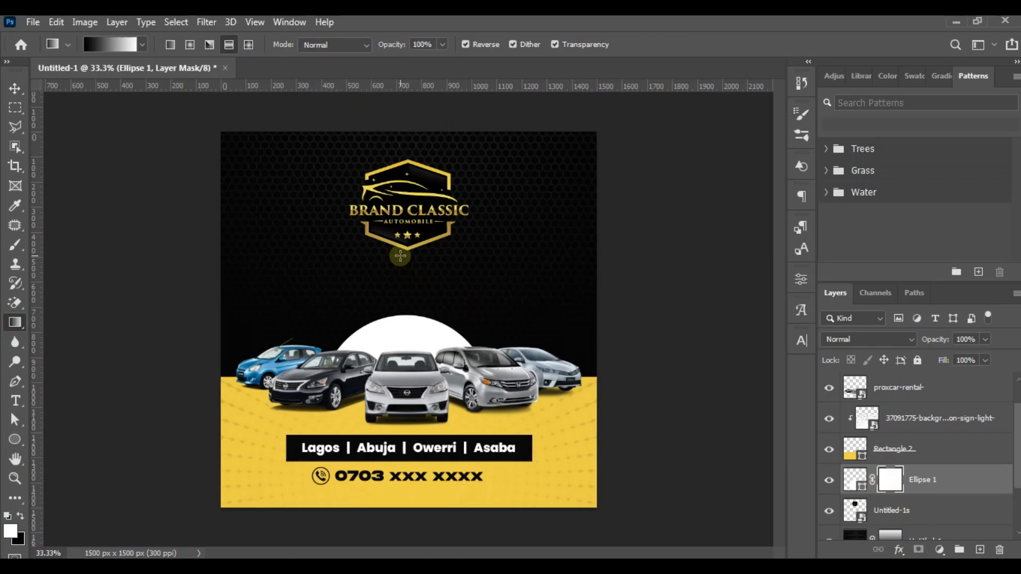
drag(400, 254, 404, 323)
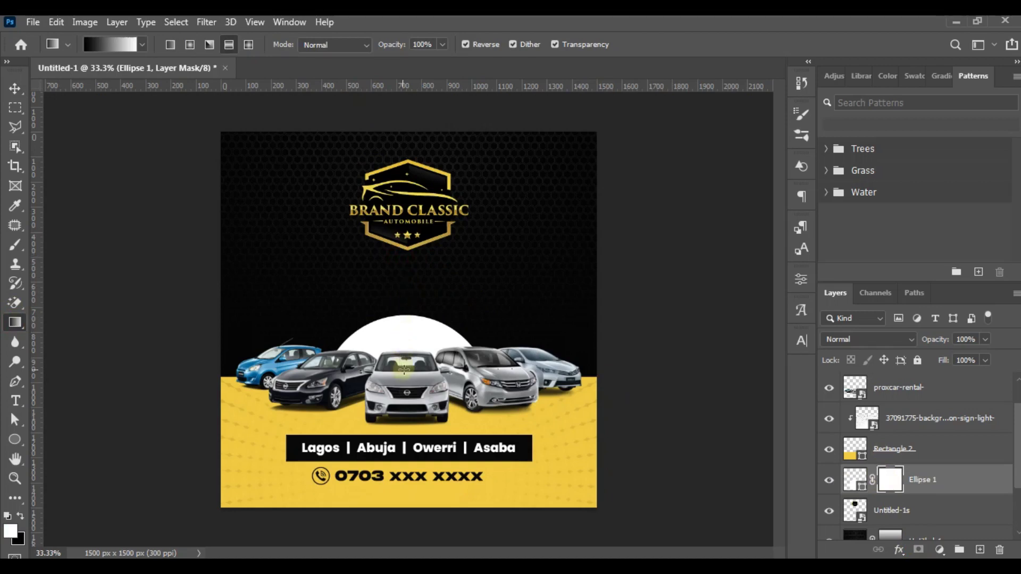
drag(404, 248, 407, 357)
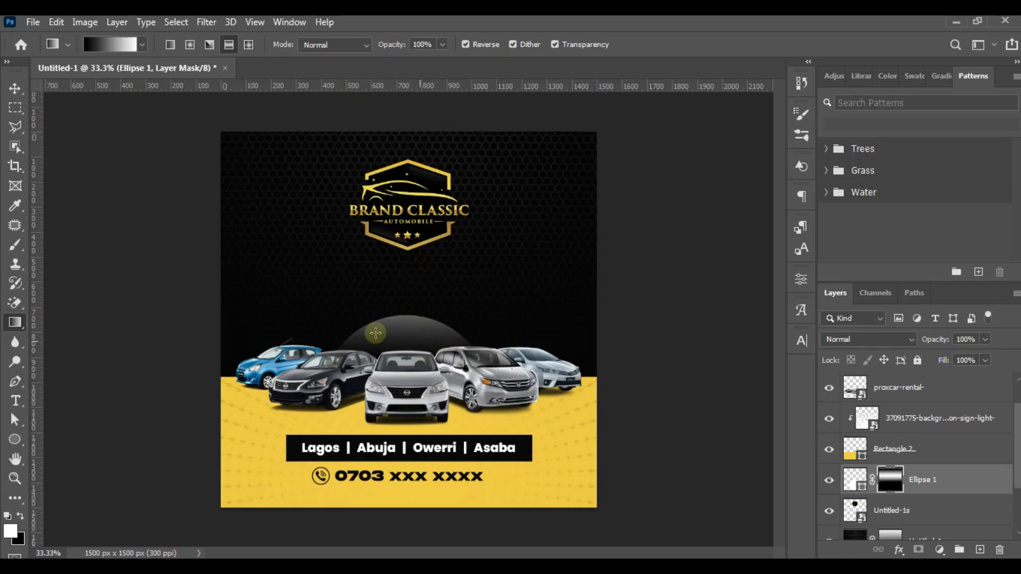
- Nudge the faded circle slightly lower and reduce its layer opacity to 36%
click(15, 88)
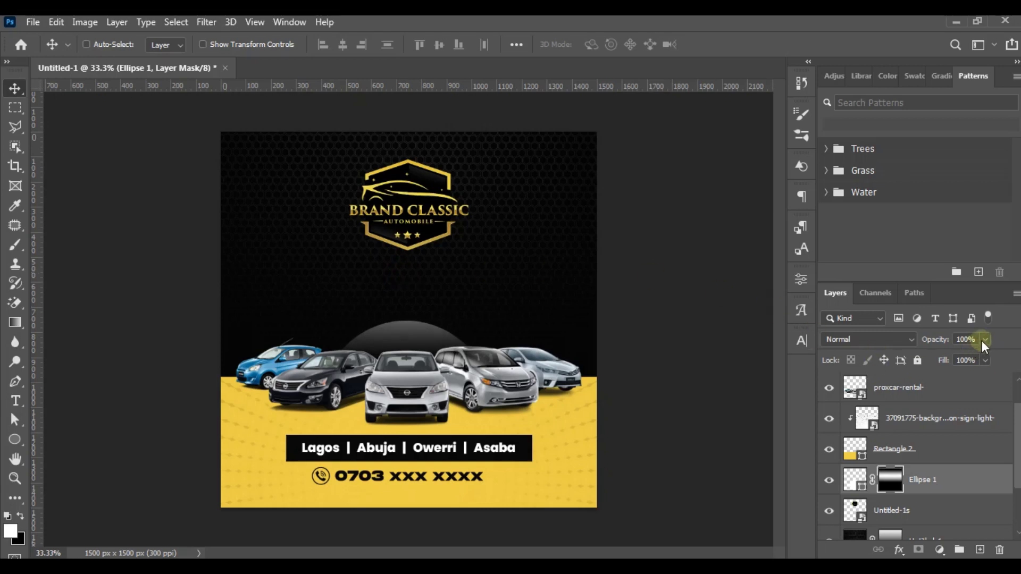
drag(984, 339, 944, 360)
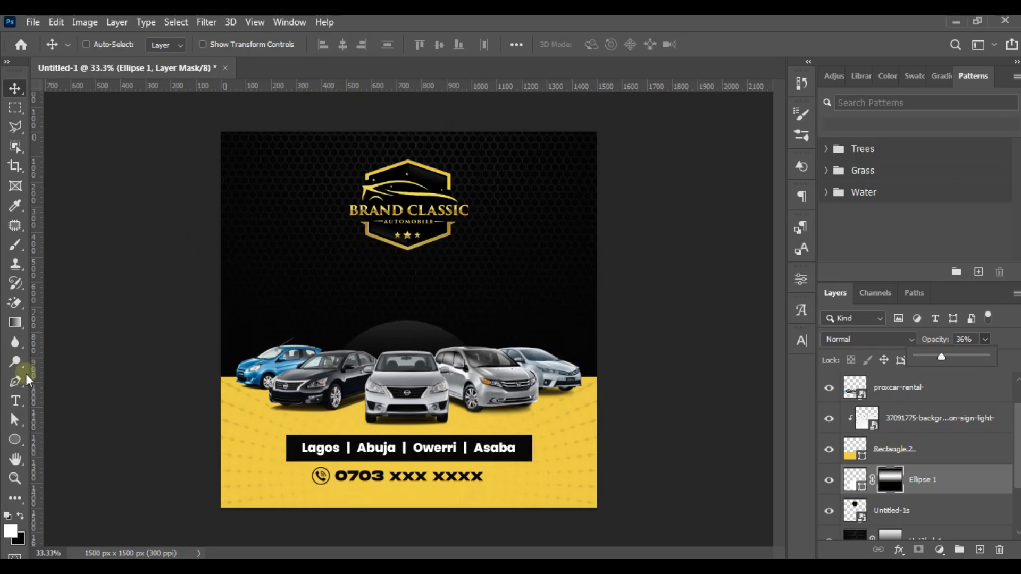
- Start a text layer above the proxcar-rental layer, between the logo and the cars, with white as the text colour
click(15, 400)
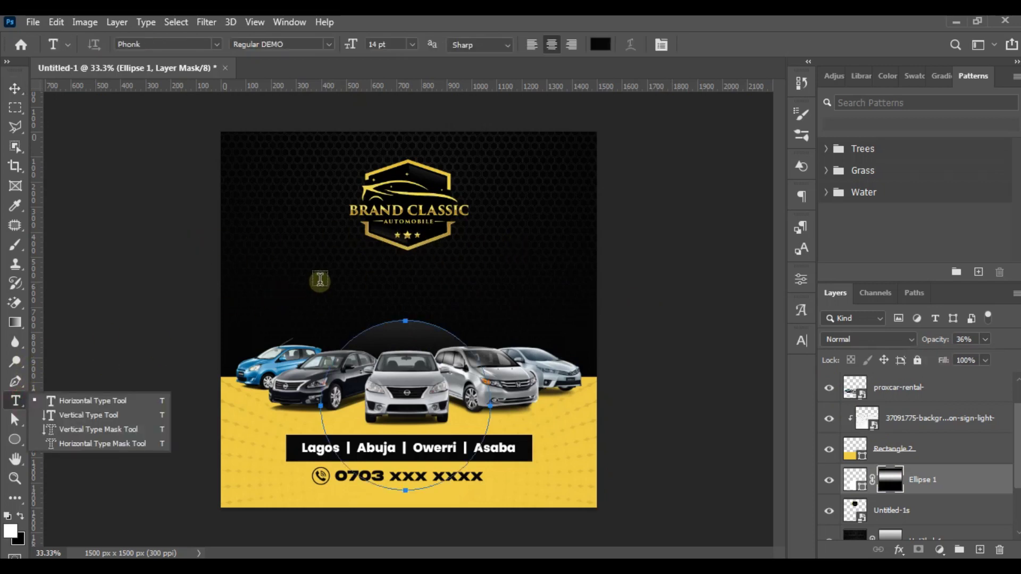
click(946, 393)
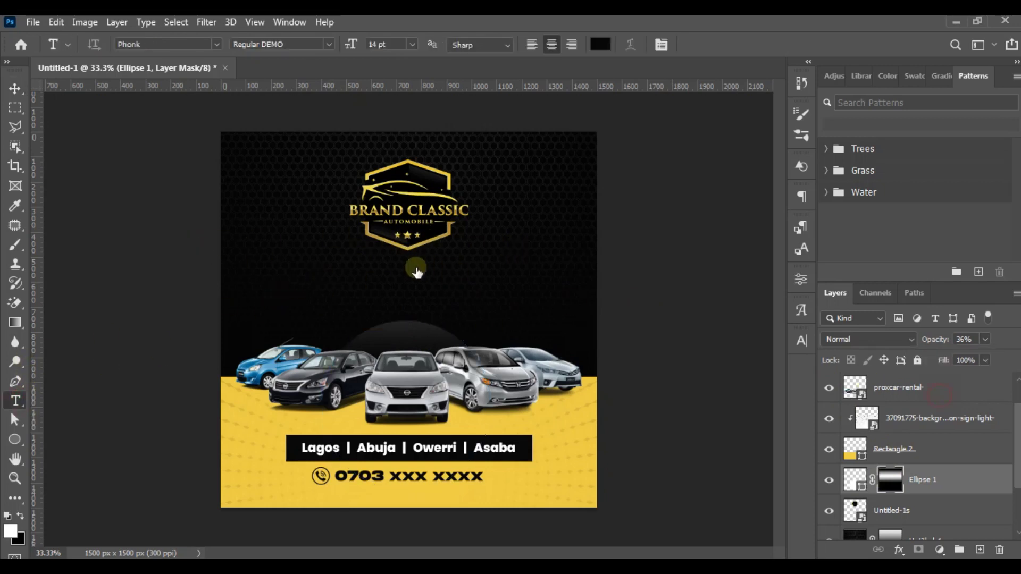
click(317, 299)
key(BackSpace)
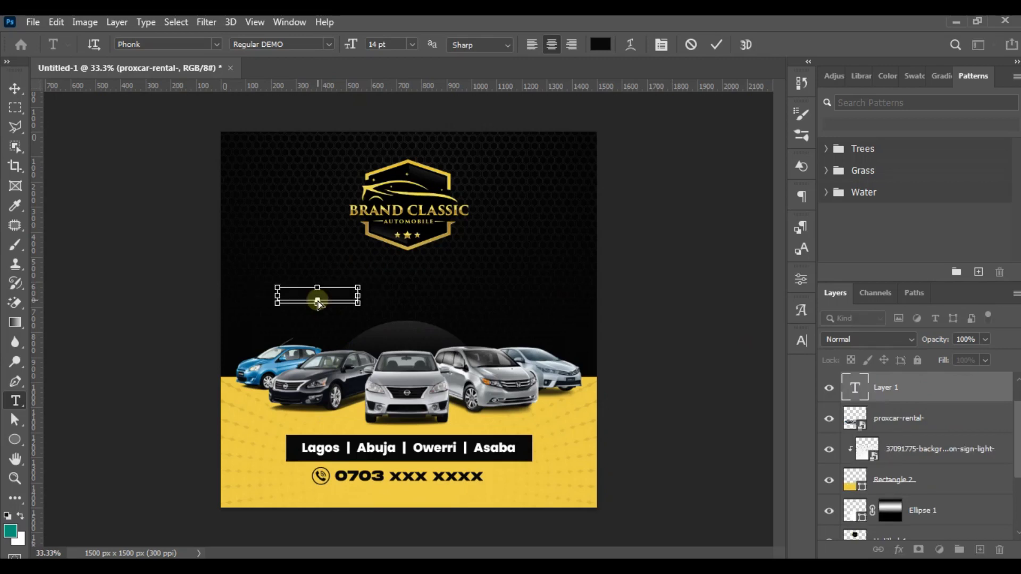
click(601, 44)
text(ffffff)
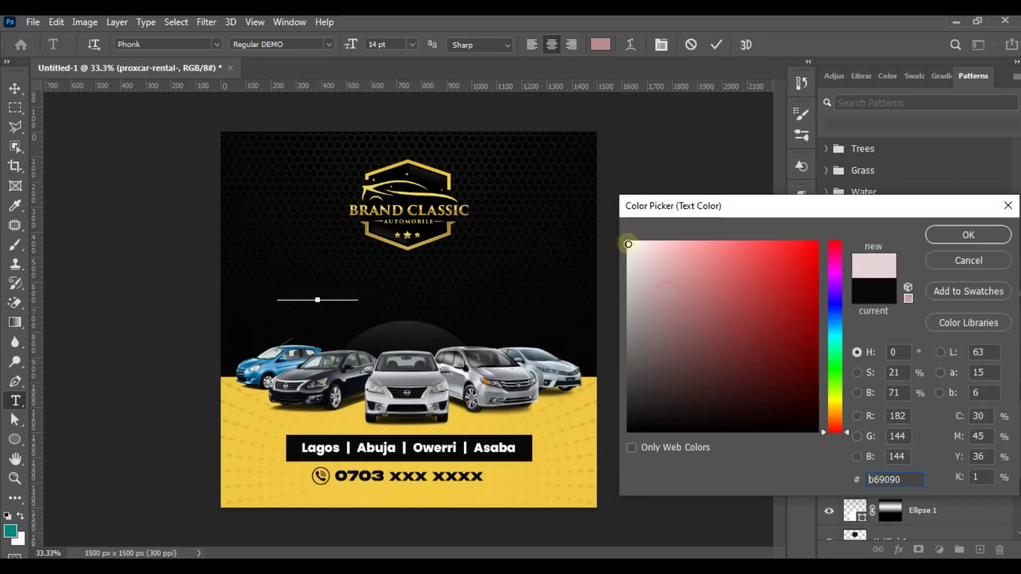
click(940, 234)
- Enter the headline on two lines: "Nigerian Used Cars" and "Tukunbo Cars"
click(356, 296)
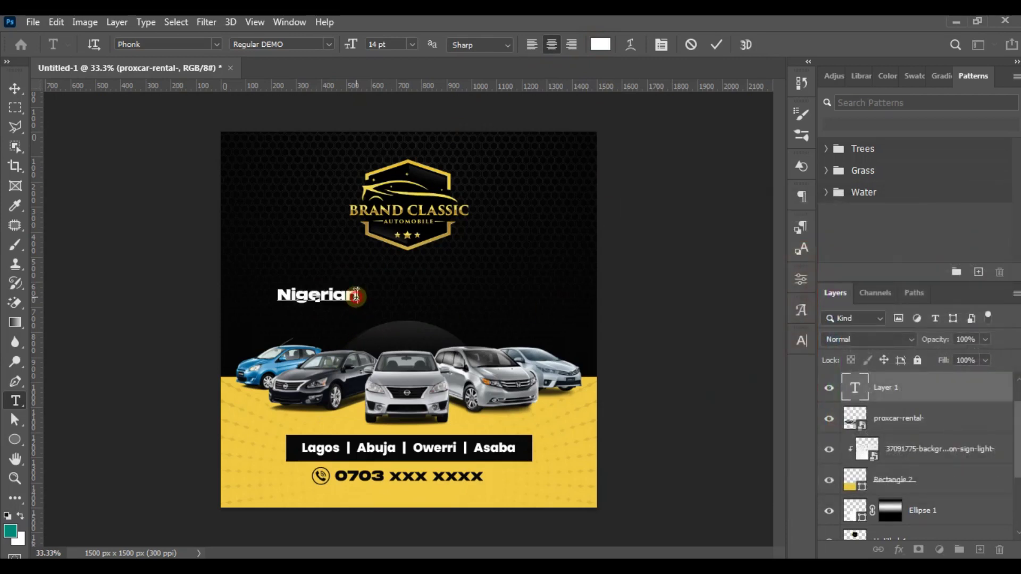
text(Us)
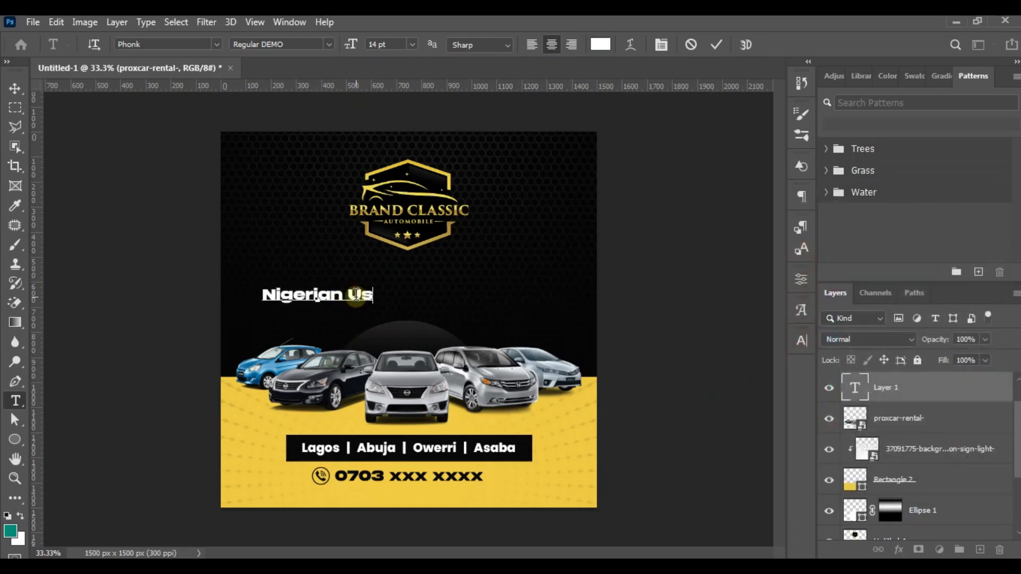
text(ed C)
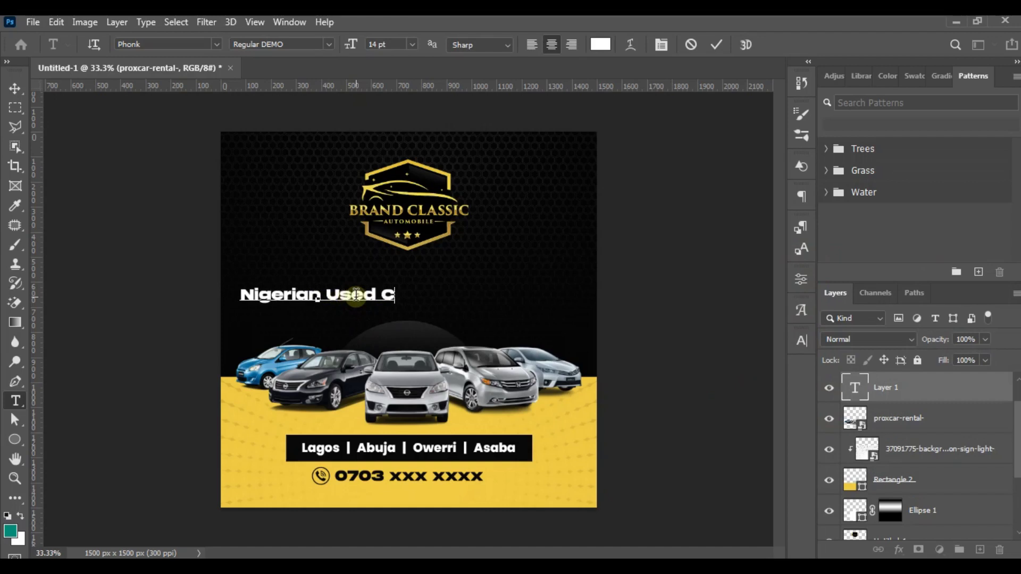
text(ars)
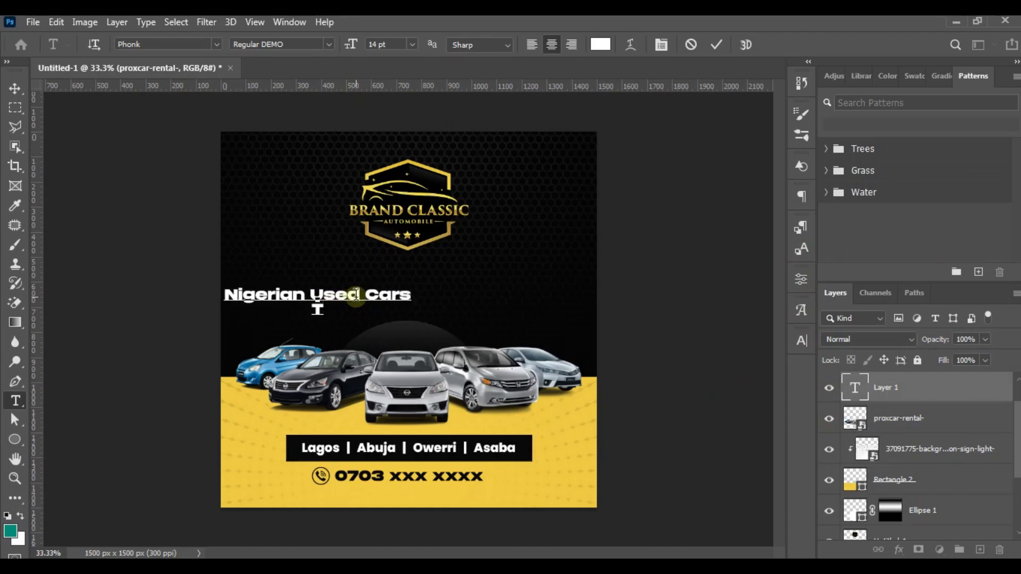
text(kunbo)
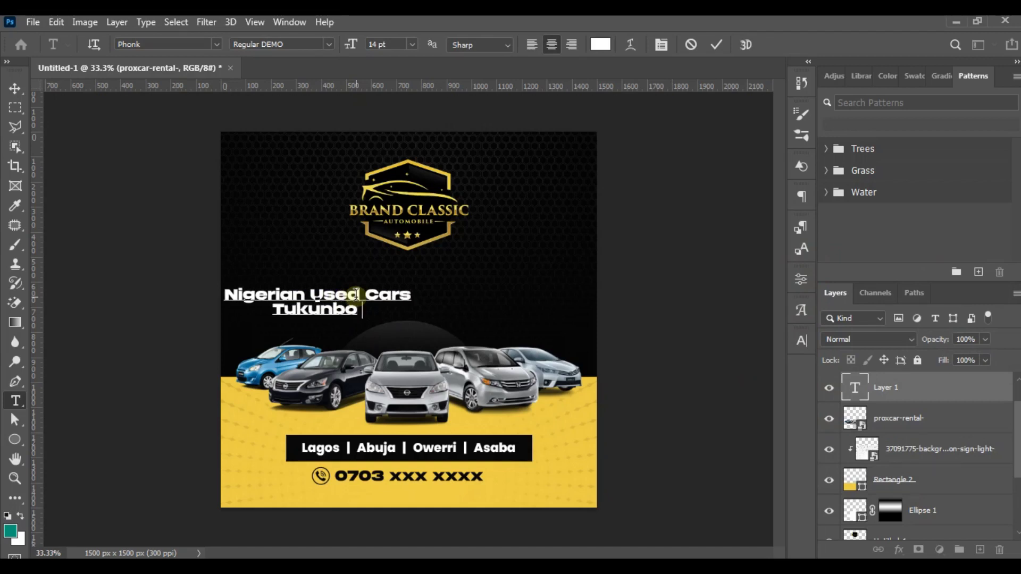
text( Cars)
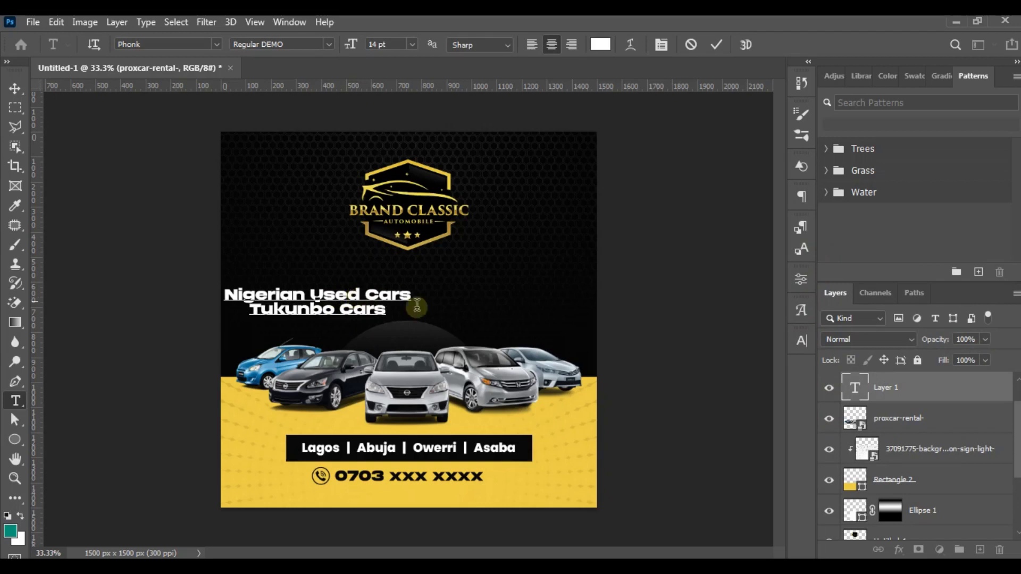
- Shift the headline to beneath the logo and set the line spacing of both lines to 16 pt
click(437, 310)
key(ctrl+a)
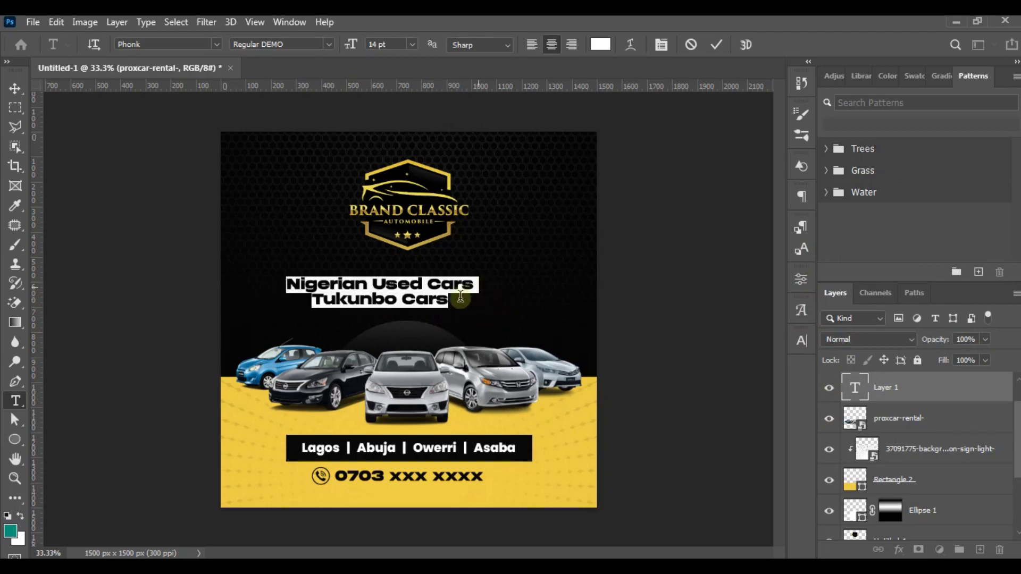
click(801, 341)
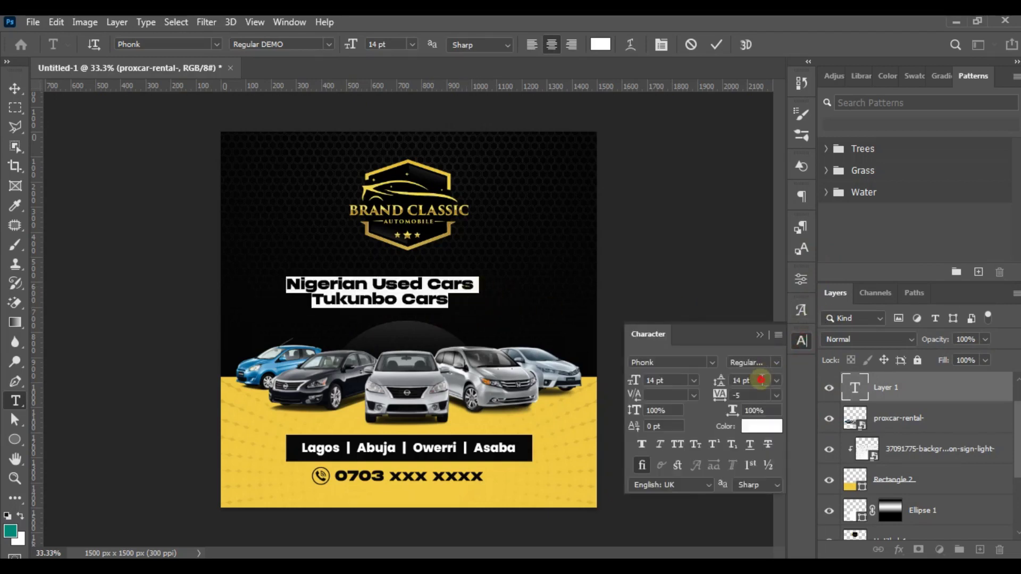
click(749, 380)
text(16)
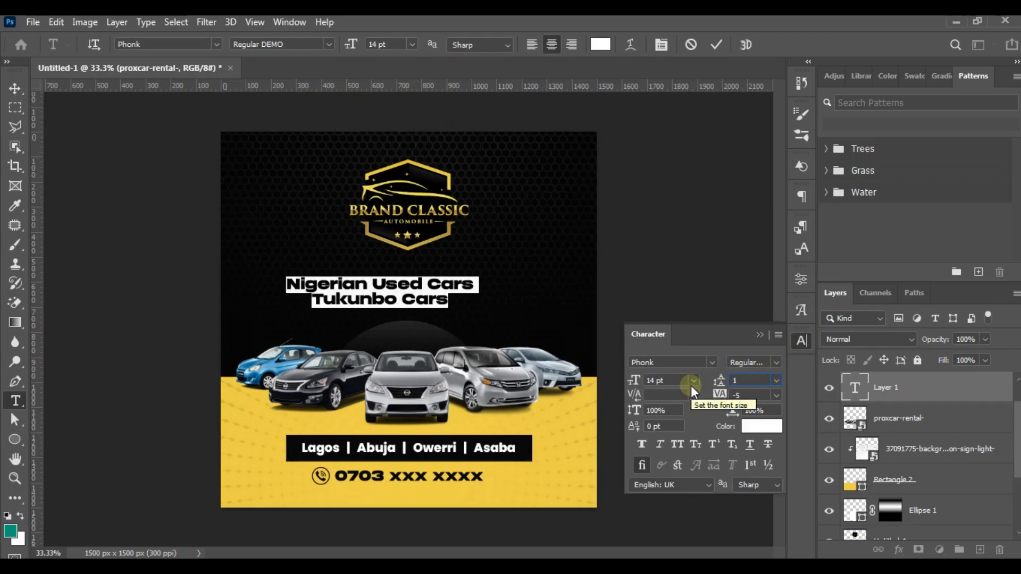
key(Return)
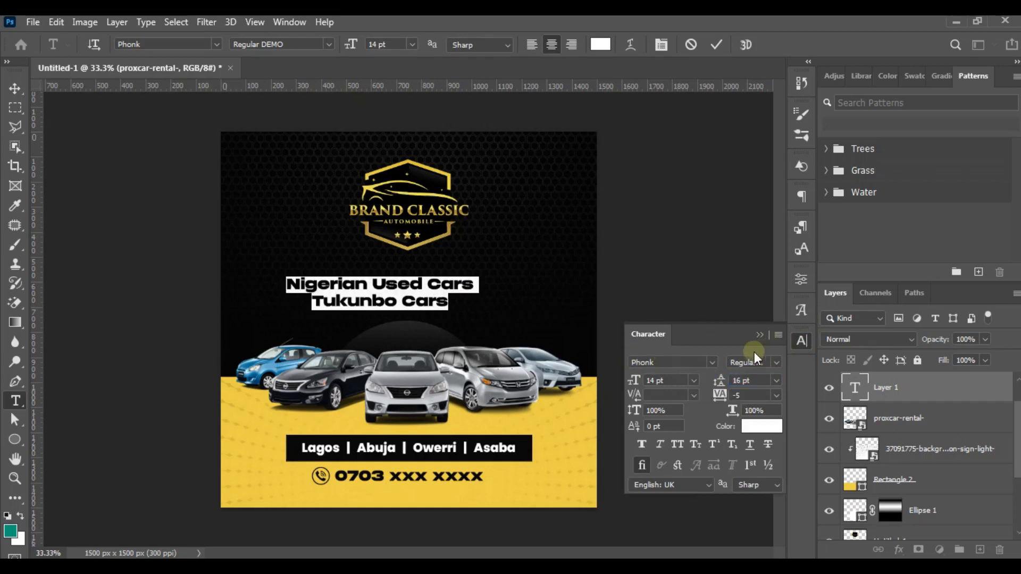
click(761, 336)
- Scale the two-line headline up proportionally to about 130%
click(15, 88)
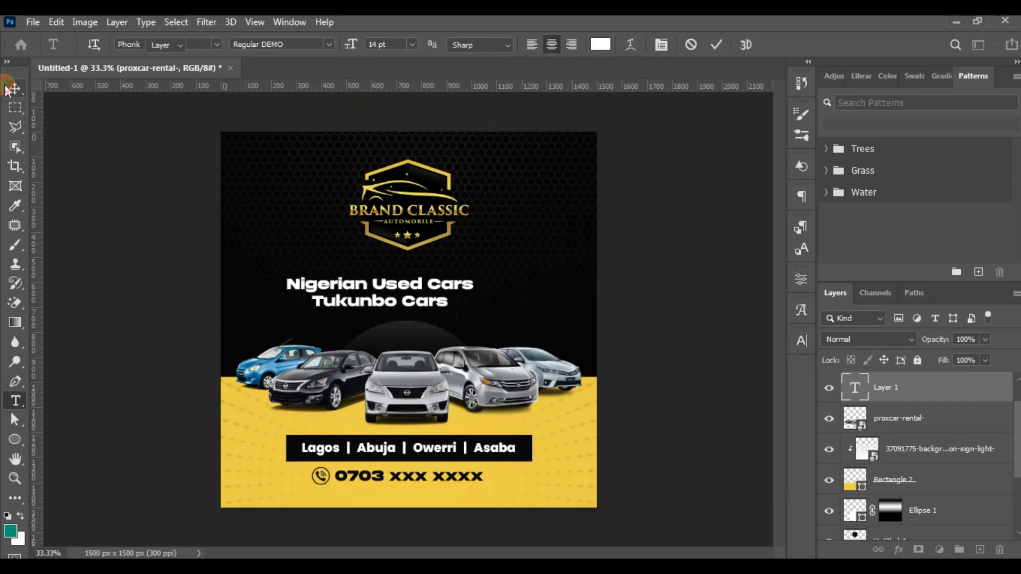
click(420, 300)
key(ctrl+t)
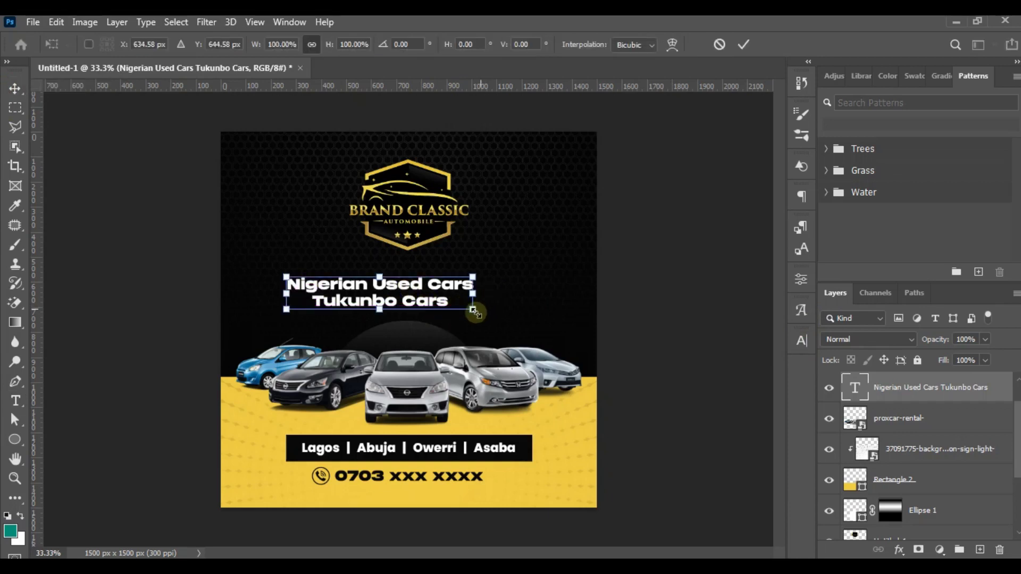
drag(475, 310, 532, 309)
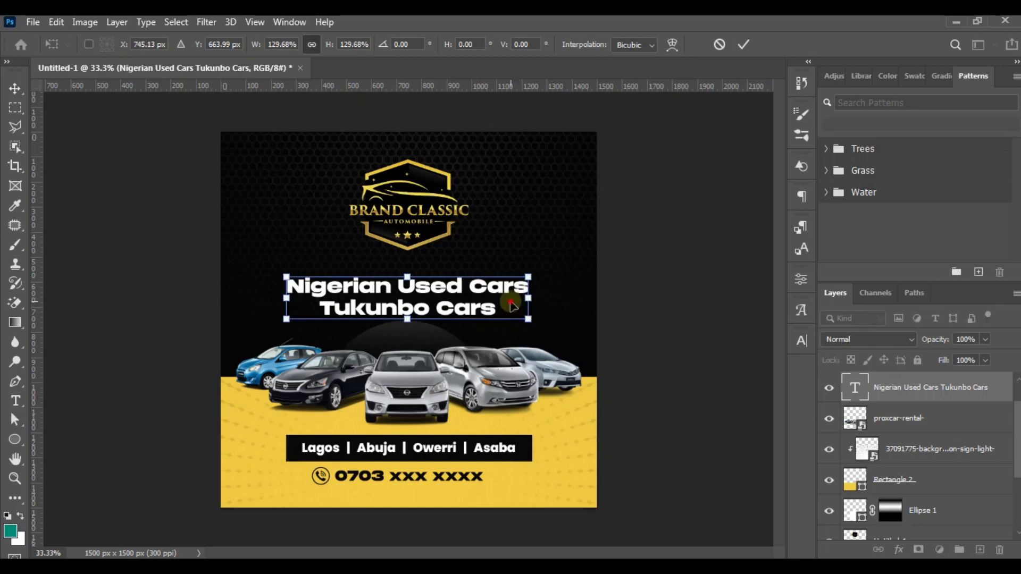
key(Return)
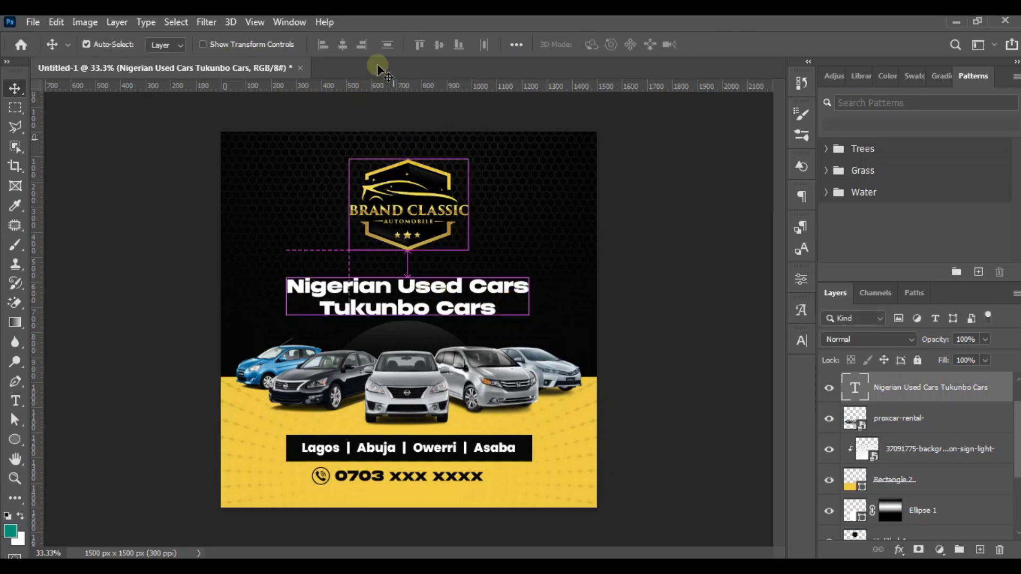
- Centre the headline horizontally on the whole canvas and clear the selection
key(a)
key(v)
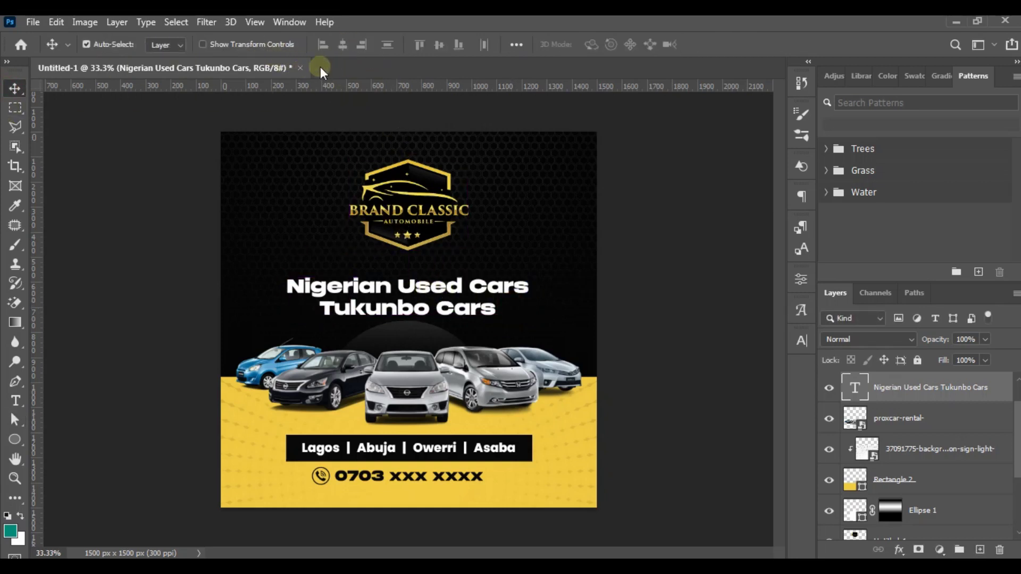
key(ctrl+a)
click(343, 45)
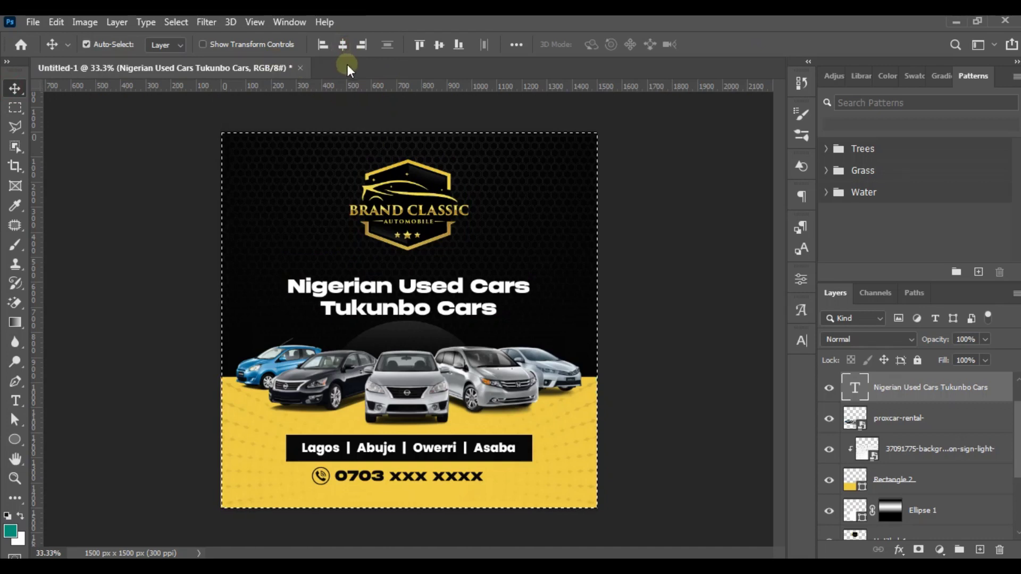
key(ctrl+d)
- Add a new text layer just above the headline reading "- DEALERS IN ALL KINDS OF -"
key(t)
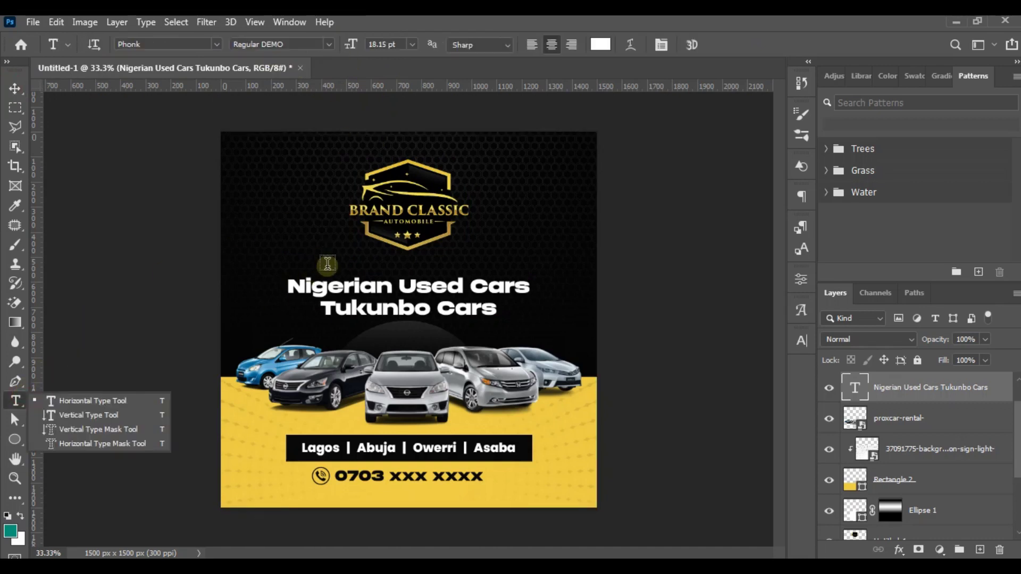
click(326, 270)
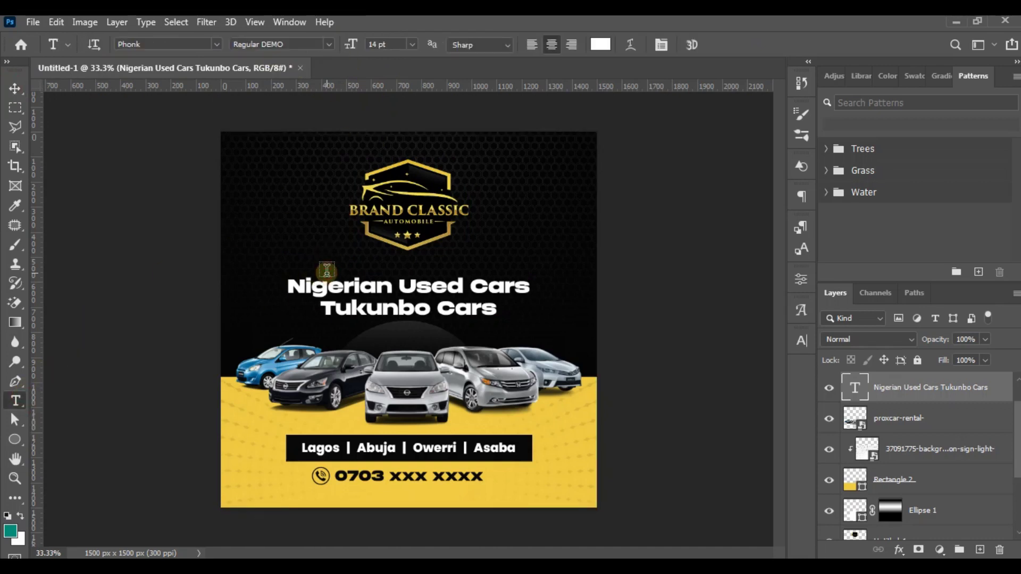
click(326, 270)
text(1)
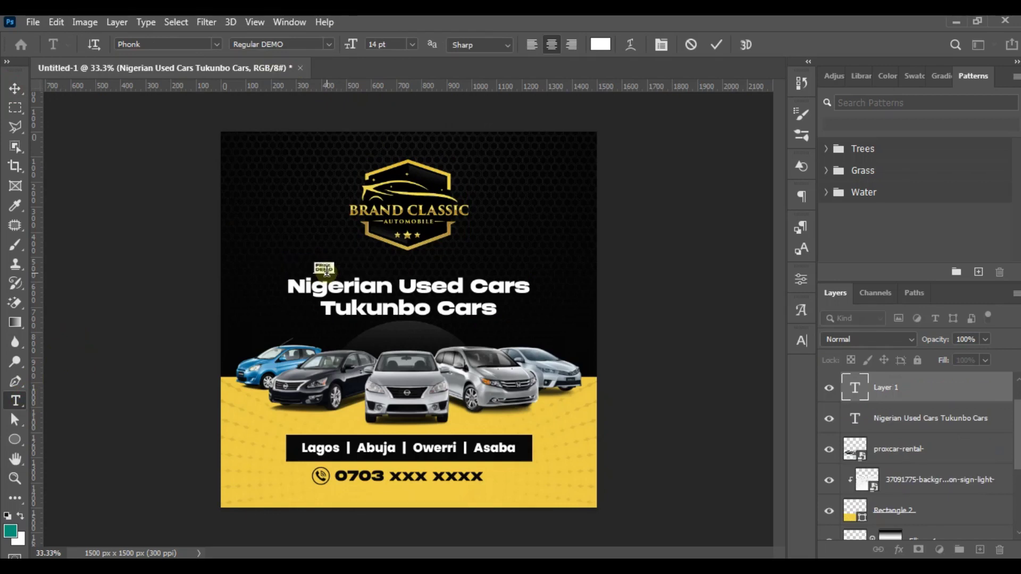
text(DEALERS )
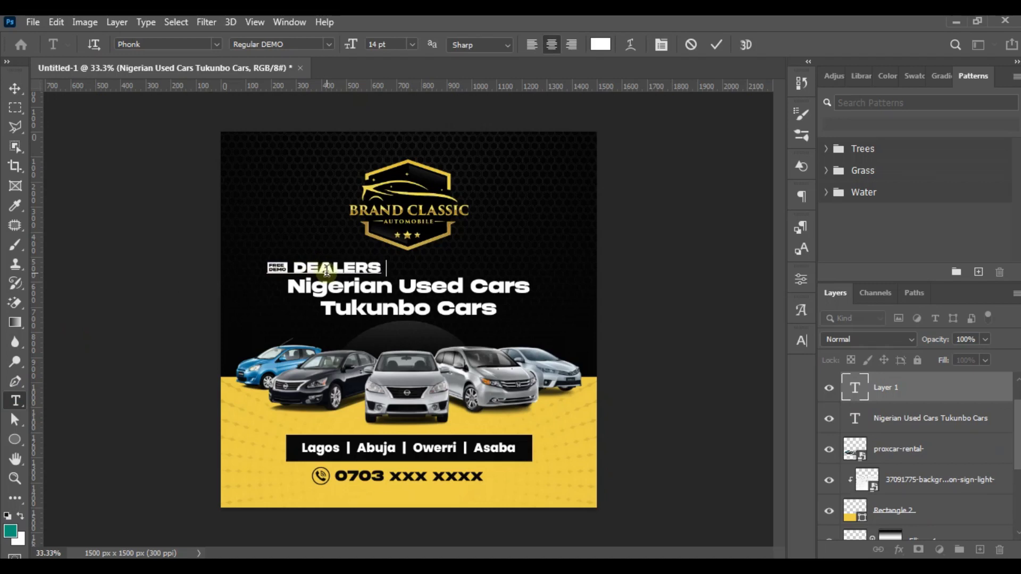
text(IN ALL K)
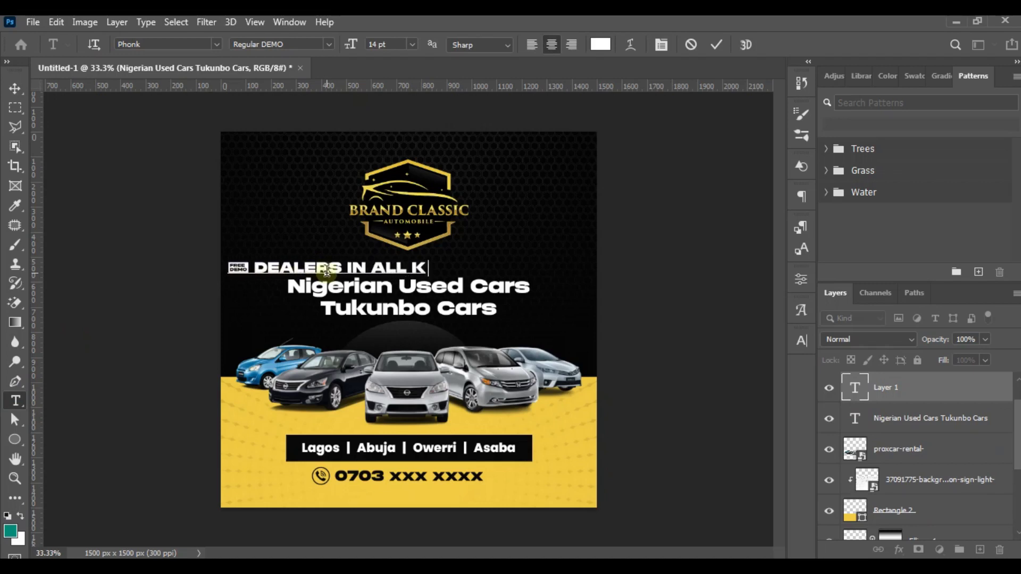
text(INDS OF)
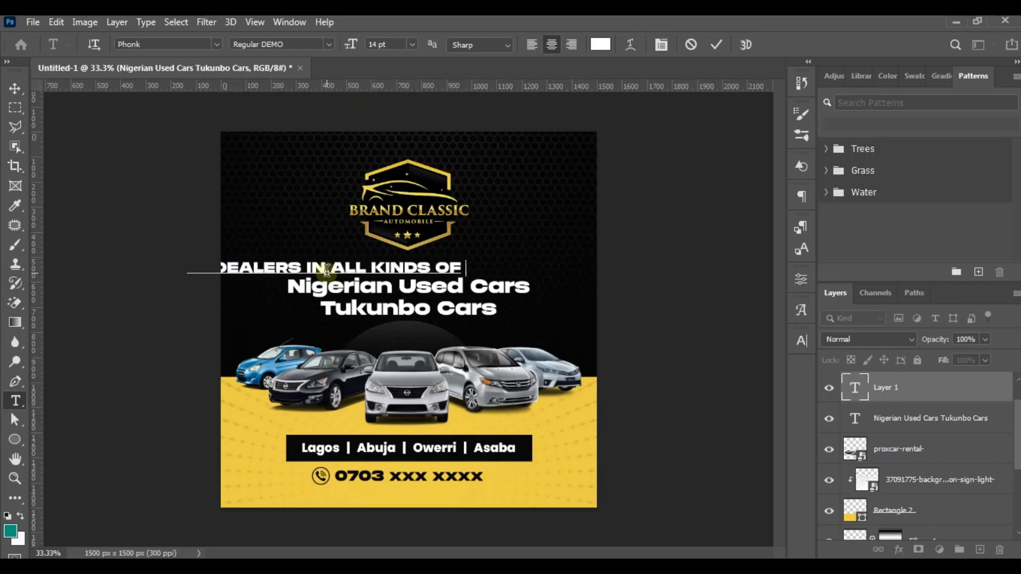
- Format the whole "Dealers in all kinds of" line in Sequel100Black-65 at 8 pt with 195 tracking
key(ctrl+a)
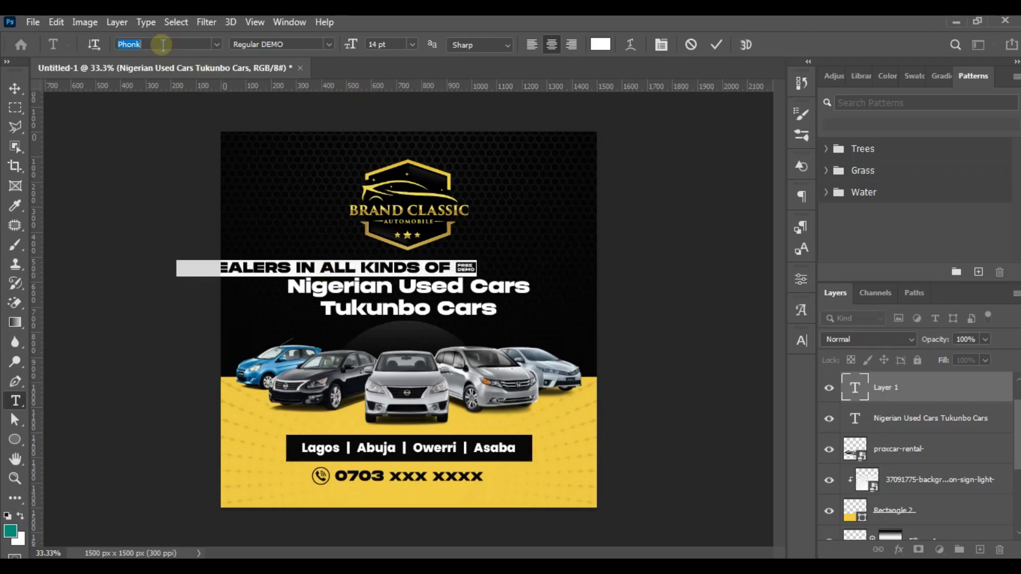
text(SEQUE)
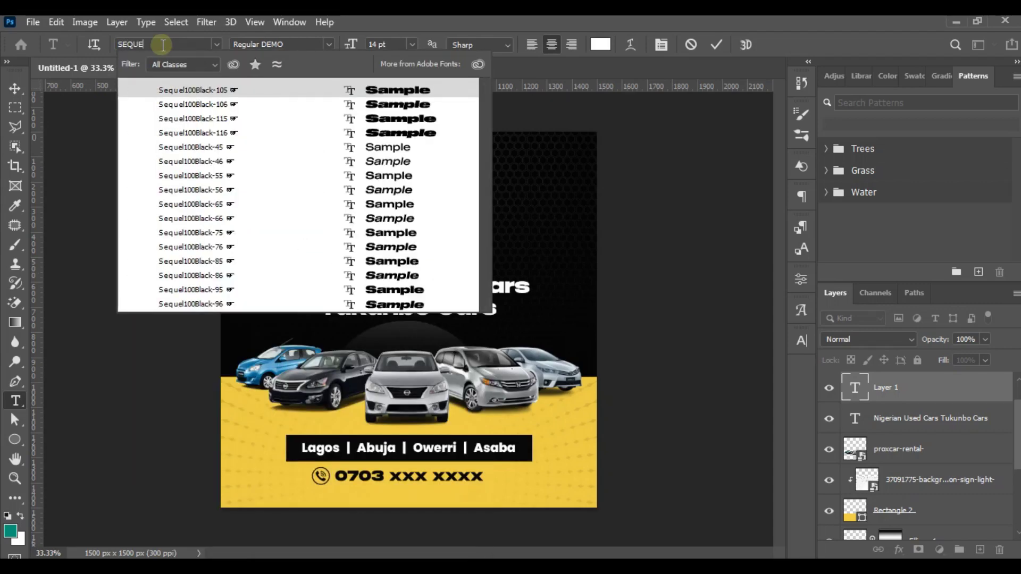
key(Escape)
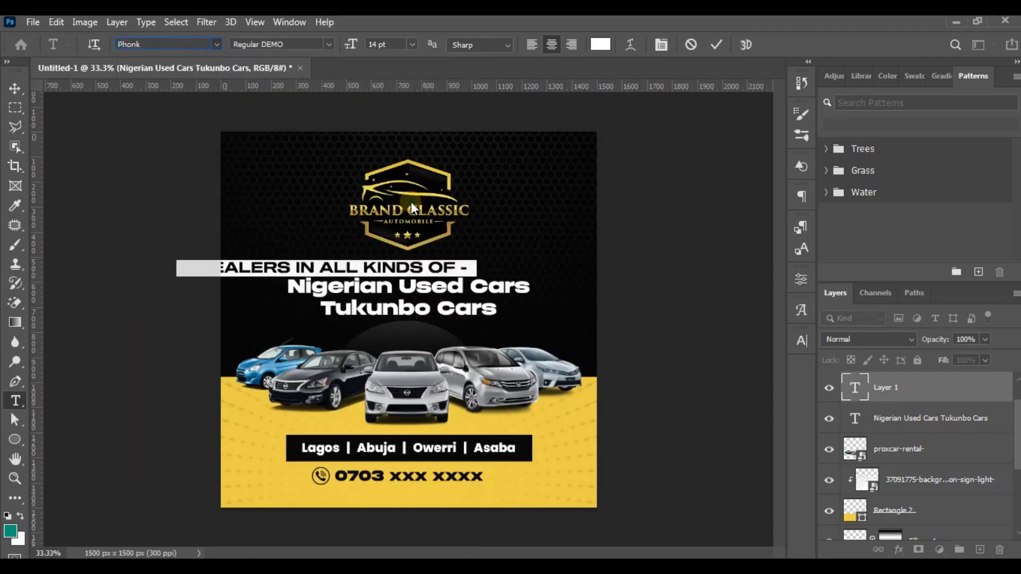
key(Return)
drag(355, 48, 350, 47)
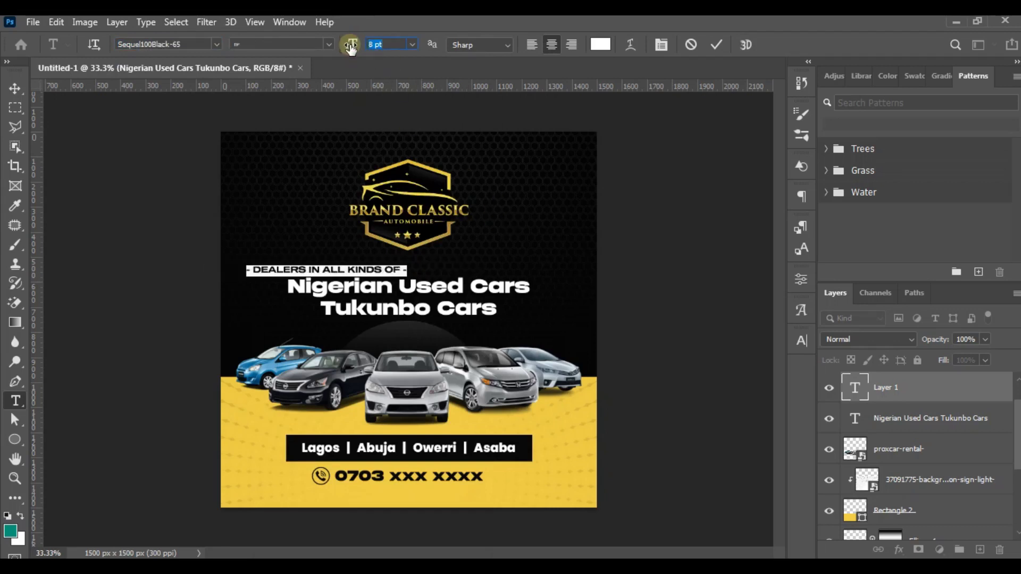
click(801, 340)
drag(721, 398, 739, 398)
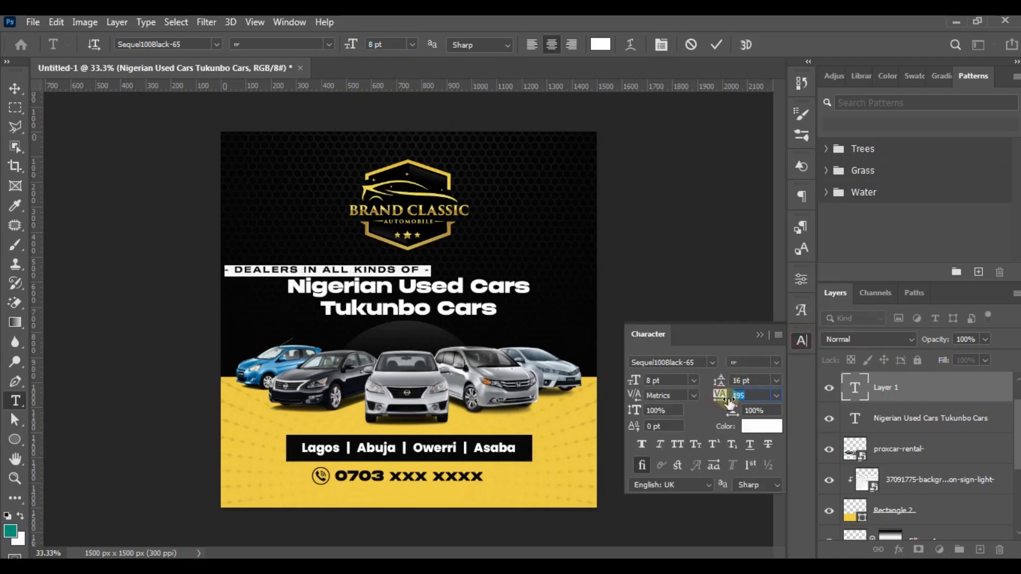
- Bring the "Dealers in all kinds of" line over the headline's centre and scale it down to about 86%
click(22, 87)
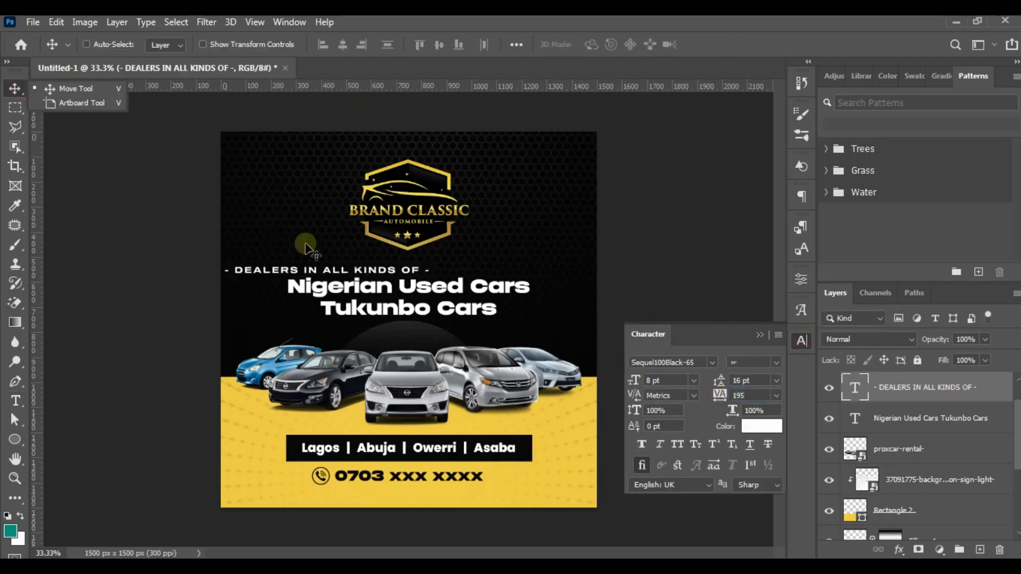
click(340, 44)
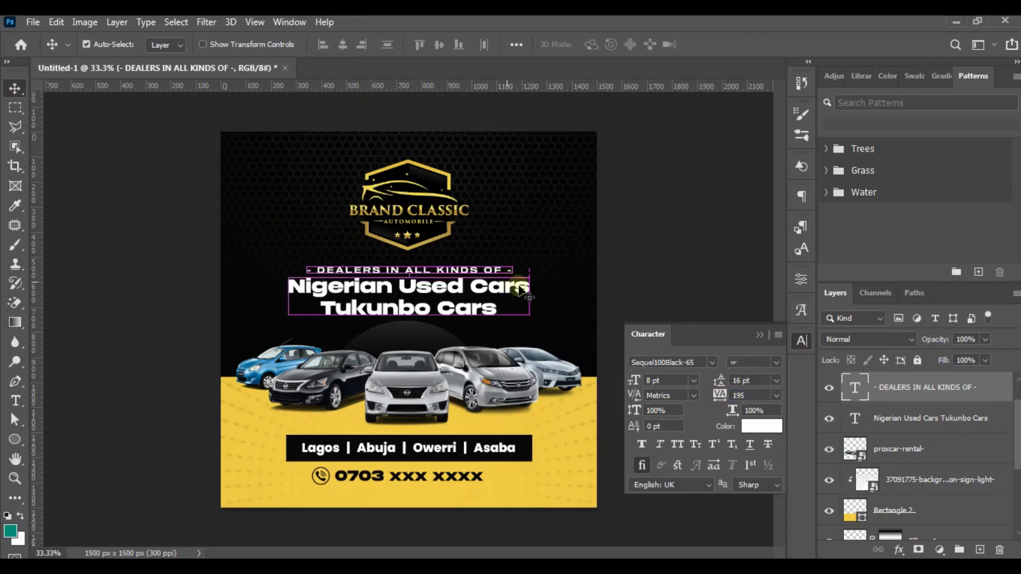
key(ctrl+t)
drag(513, 279, 487, 288)
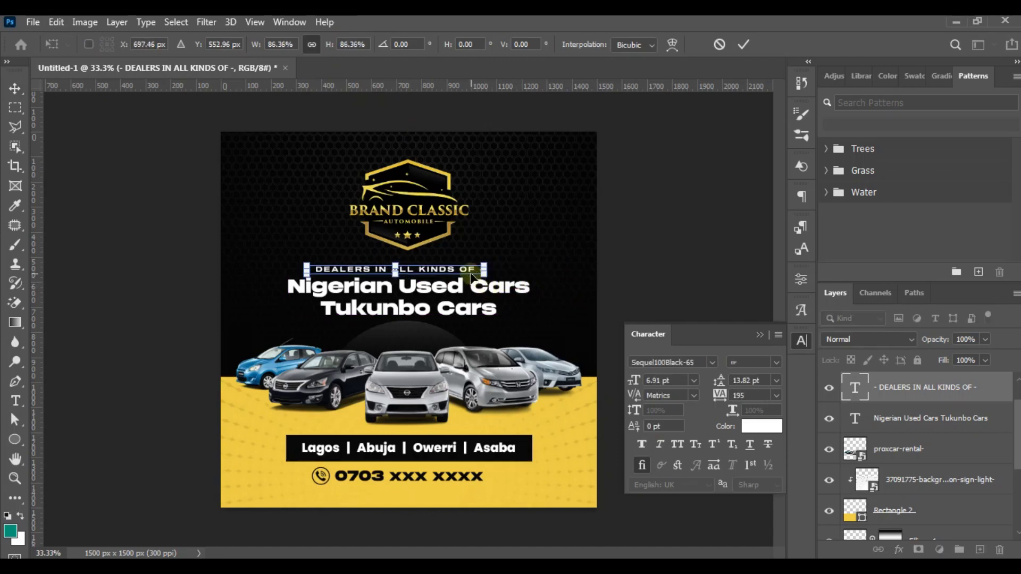
key(Return)
- Centre the "Dealers in all kinds of" line horizontally on the canvas and nudge it up away from the headline
key(ctrl+a)
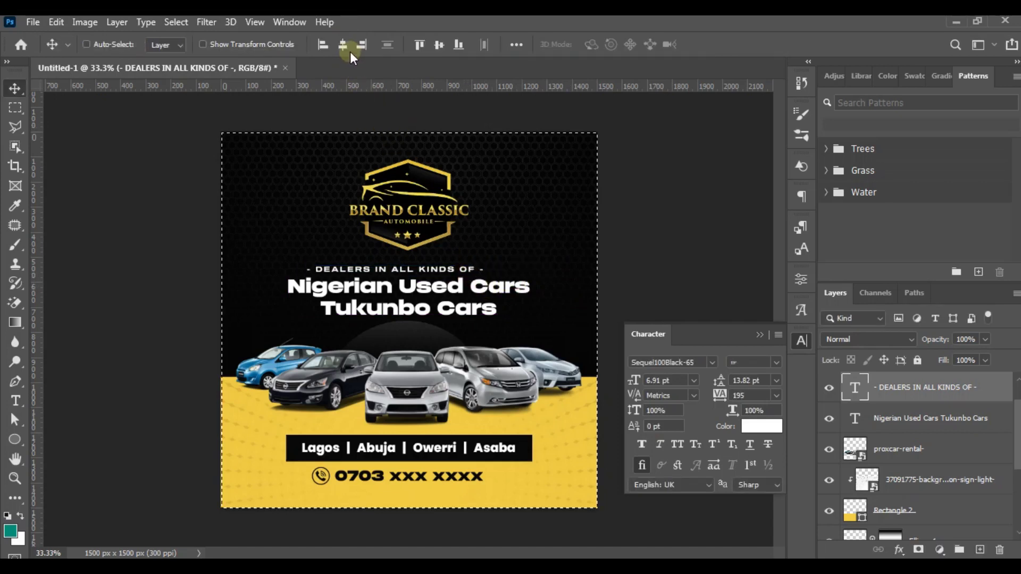
click(343, 44)
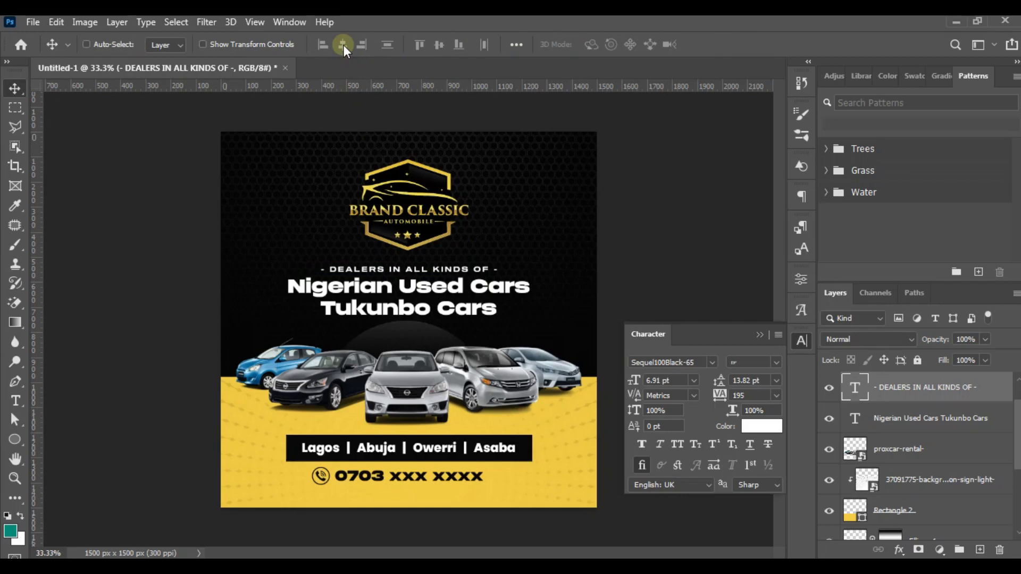
key(ctrl+d)
key(shift+Up)
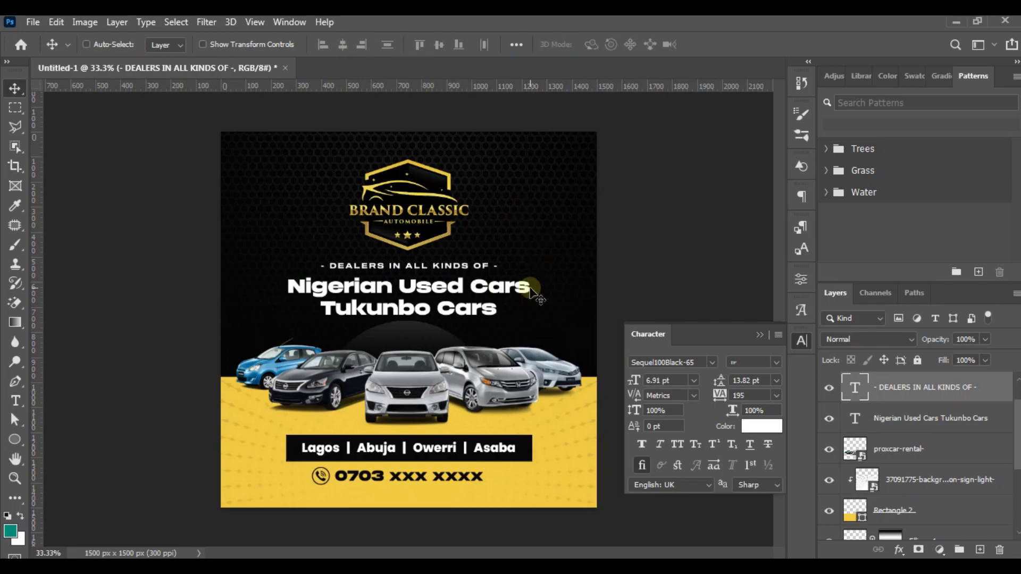
- Select the "Nigerian Used Cars Tukunbo Cars" headline and enlarge it proportionally to about 105%
key(ctrl+plus)
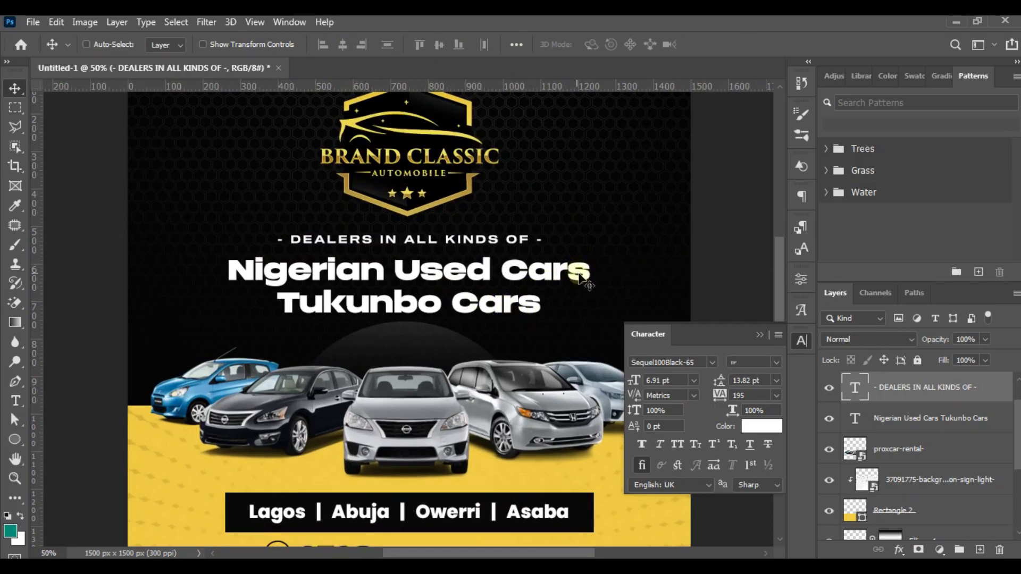
click(758, 334)
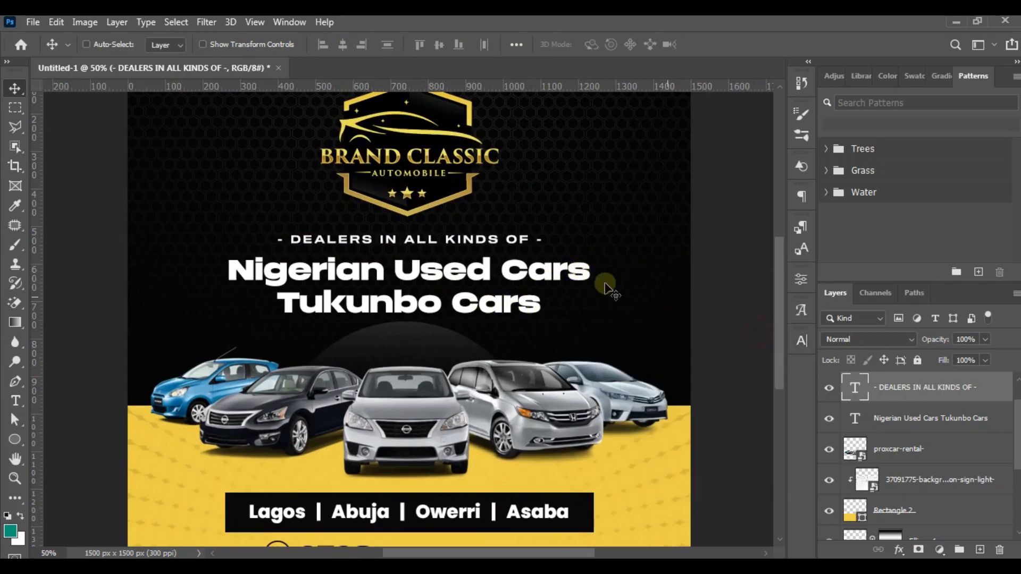
mouse_move(589, 280)
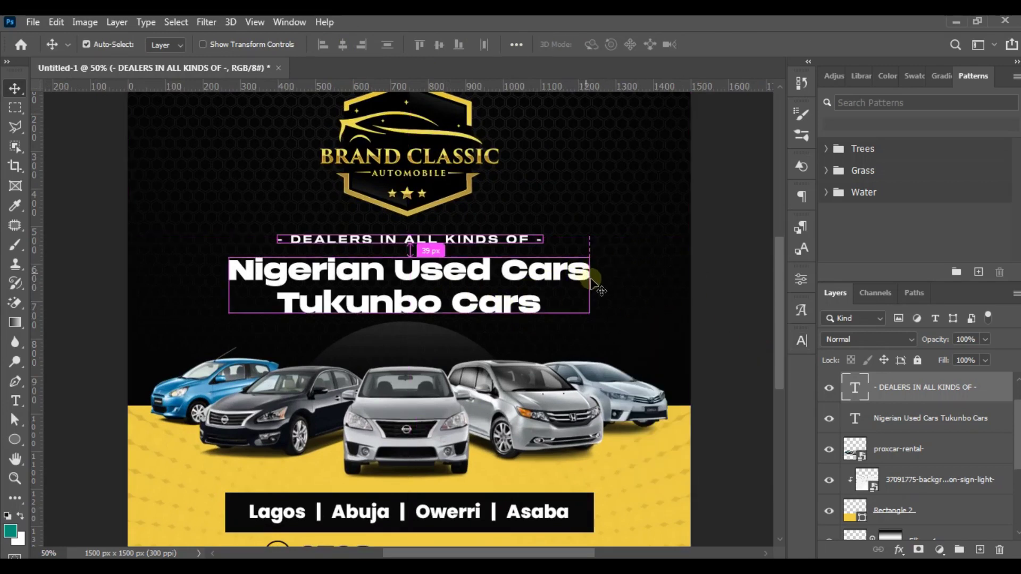
key(ctrl)
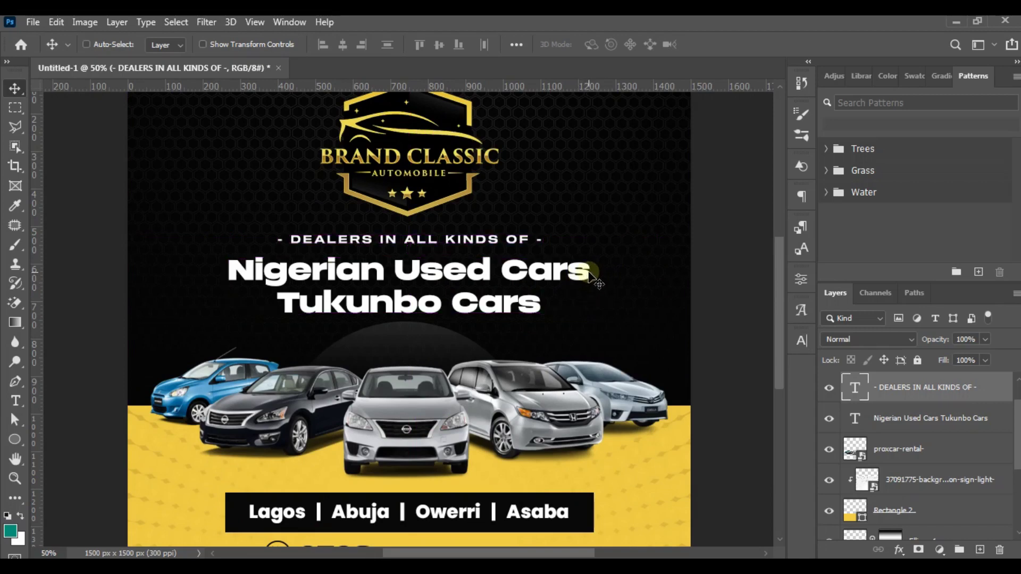
key(ctrl)
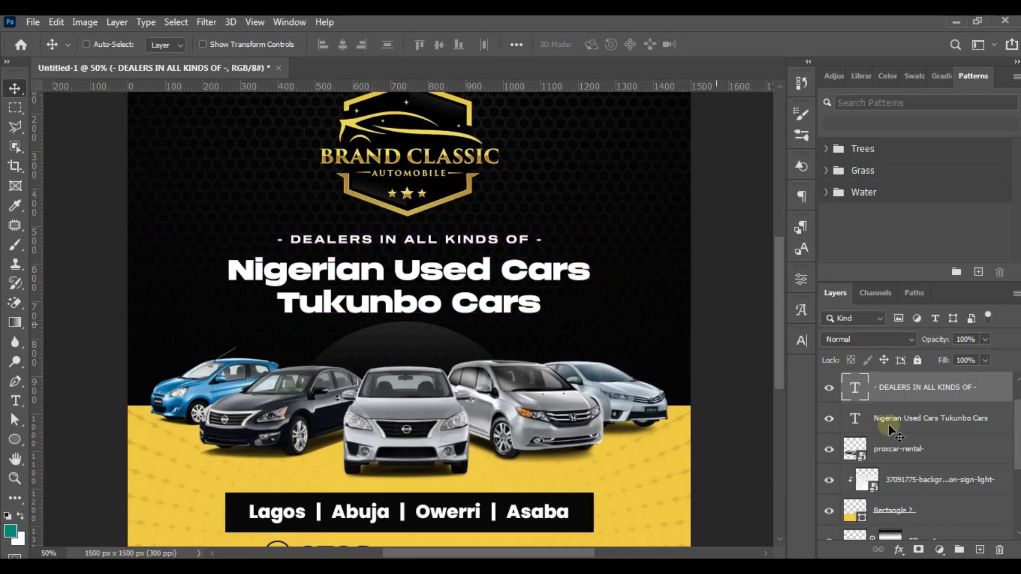
ctrl+click(582, 260)
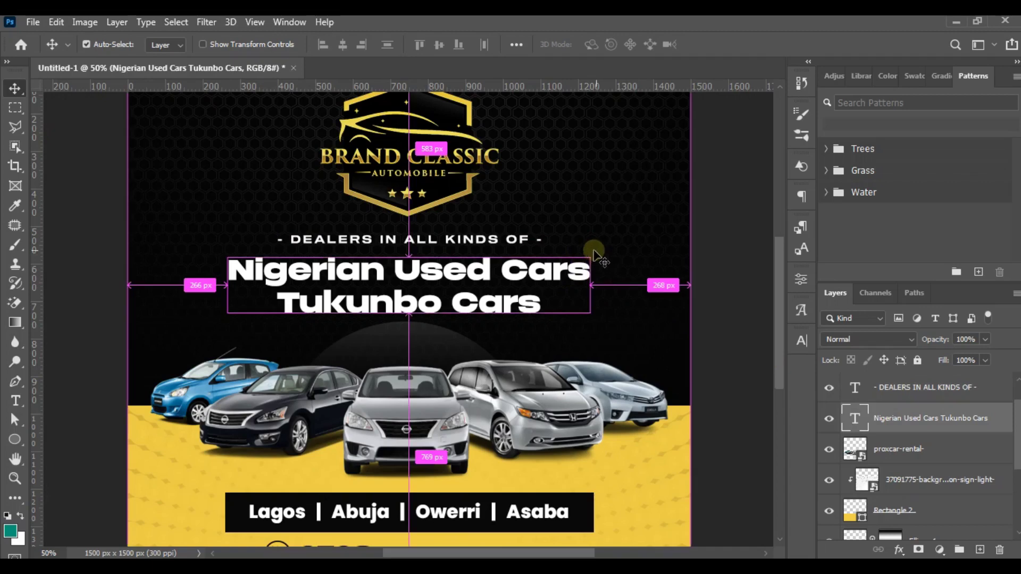
key(ctrl+t)
drag(591, 254, 606, 252)
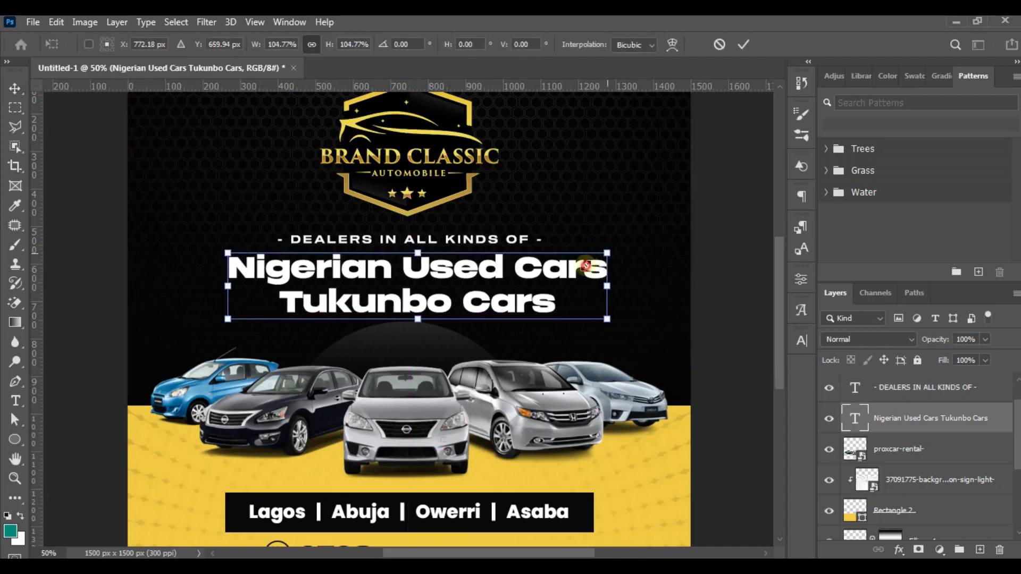
key(Return)
key(ctrl)
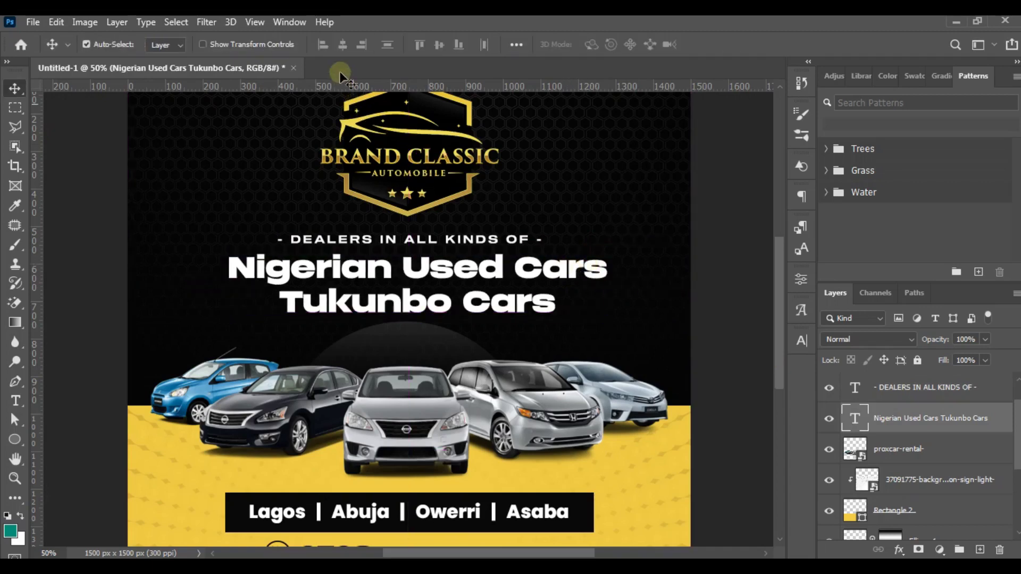
- Centre the "Nigerian Used Cars Tukunbo Cars" headline horizontally on the canvas and clear the canvas selection
key(ctrl+a)
click(341, 44)
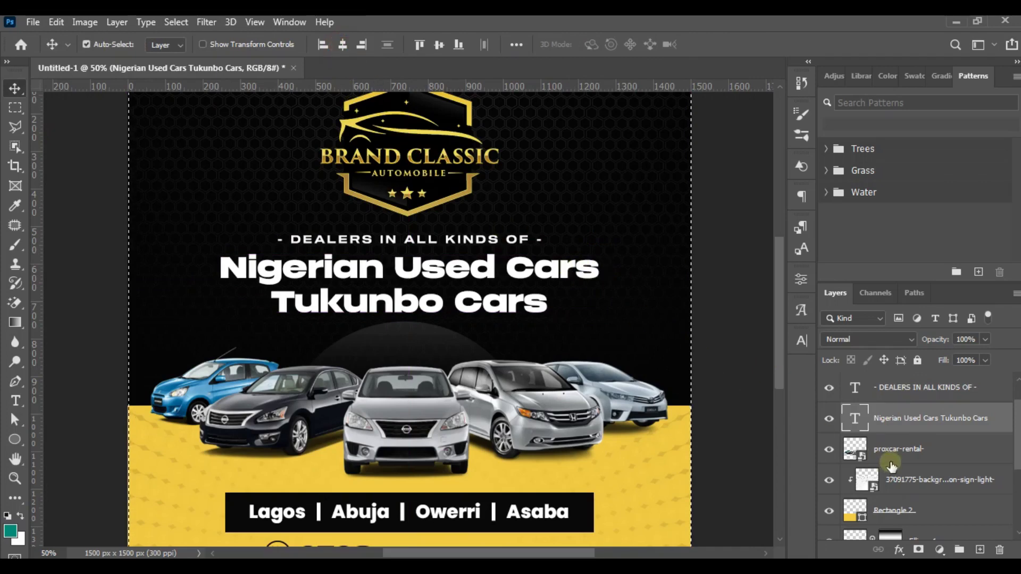
key(ctrl+d)
- Add a Gradient Overlay effect to the "Nigerian Used Cars Tukunbo Cars" headline layer
right_click(879, 420)
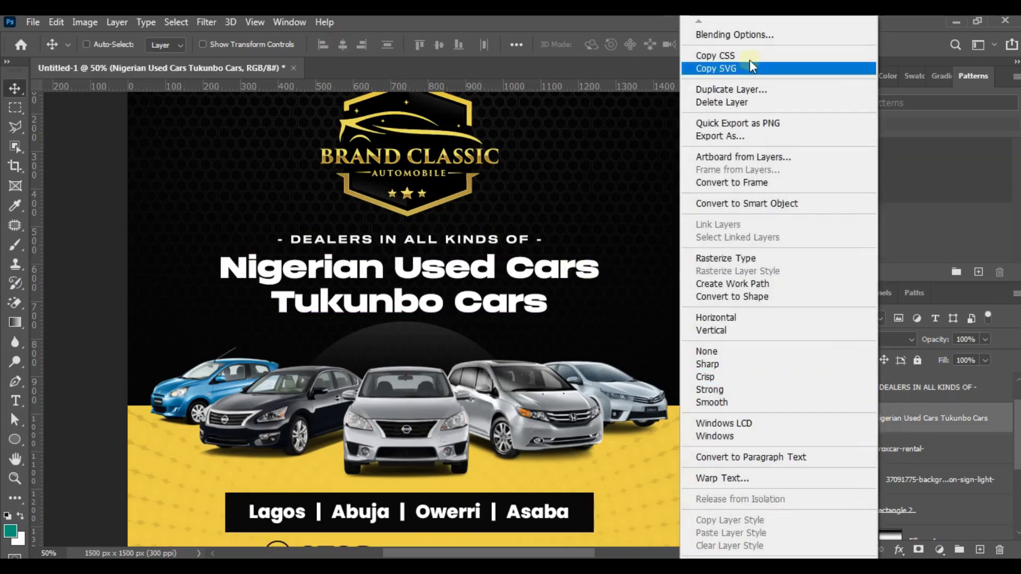
click(733, 36)
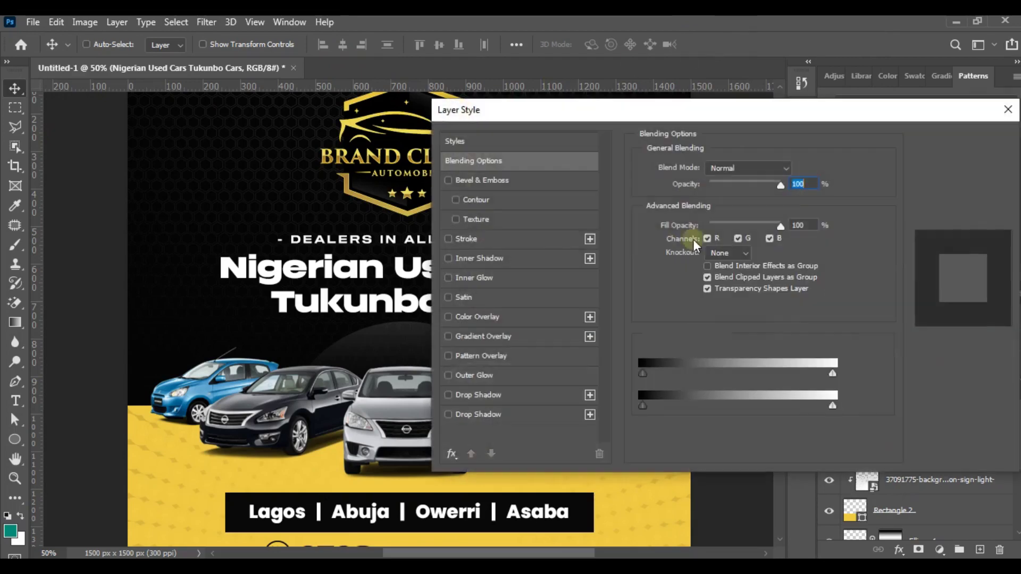
drag(541, 116, 645, 115)
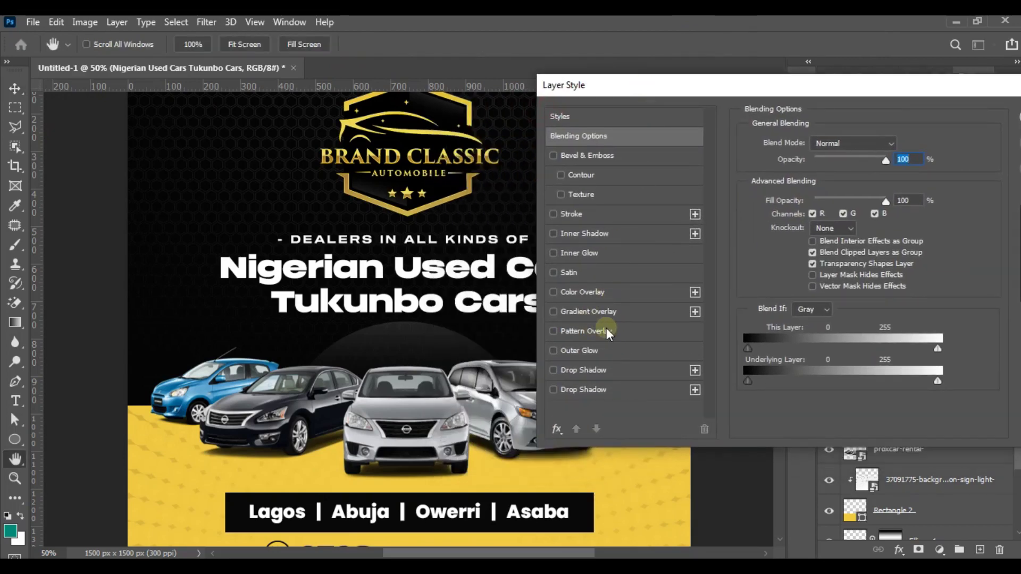
click(592, 311)
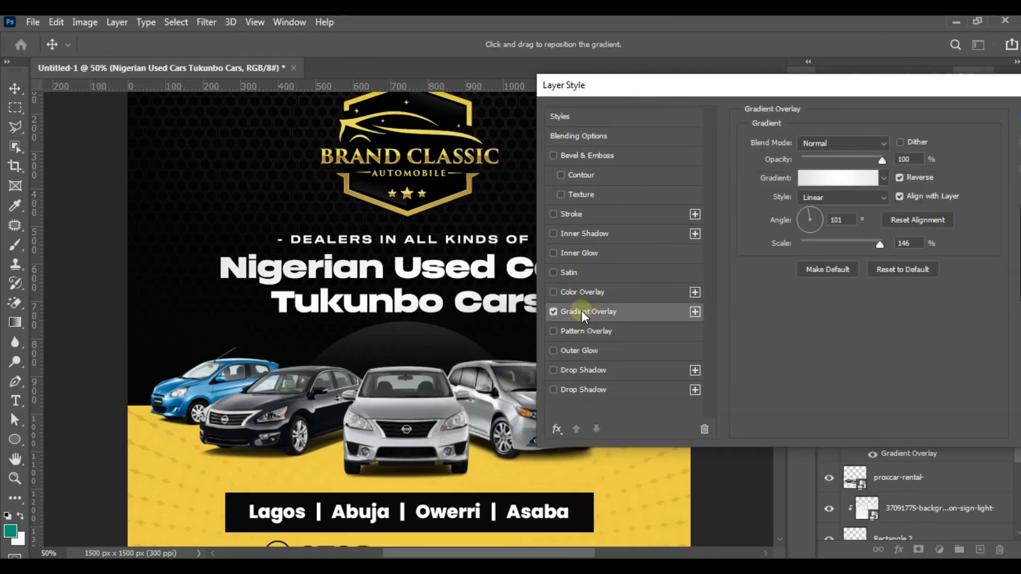
- Base the headline's overlay gradient on the Black, White preset and recolour its black stop to light grey #dadada
click(819, 179)
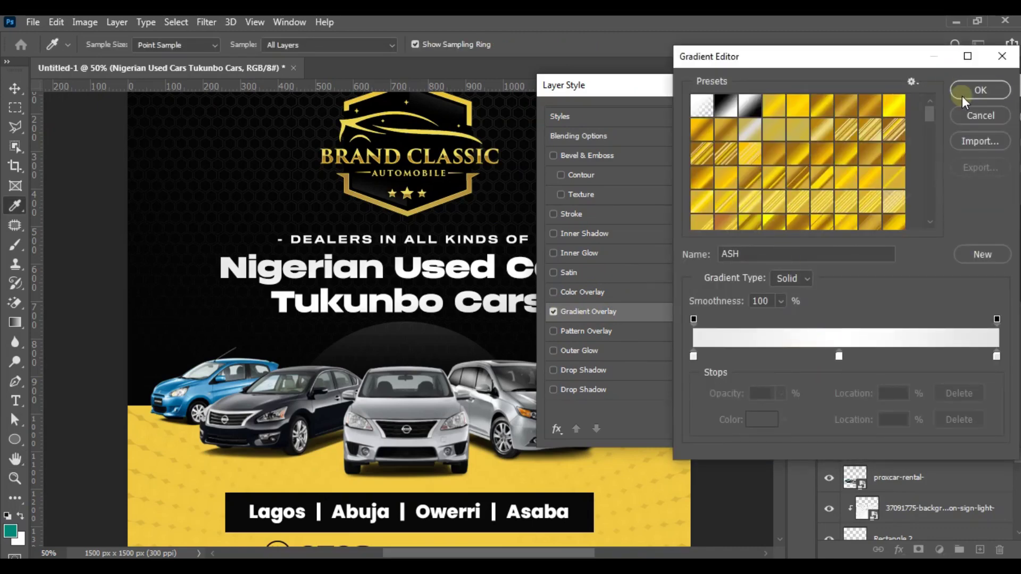
click(980, 90)
click(818, 179)
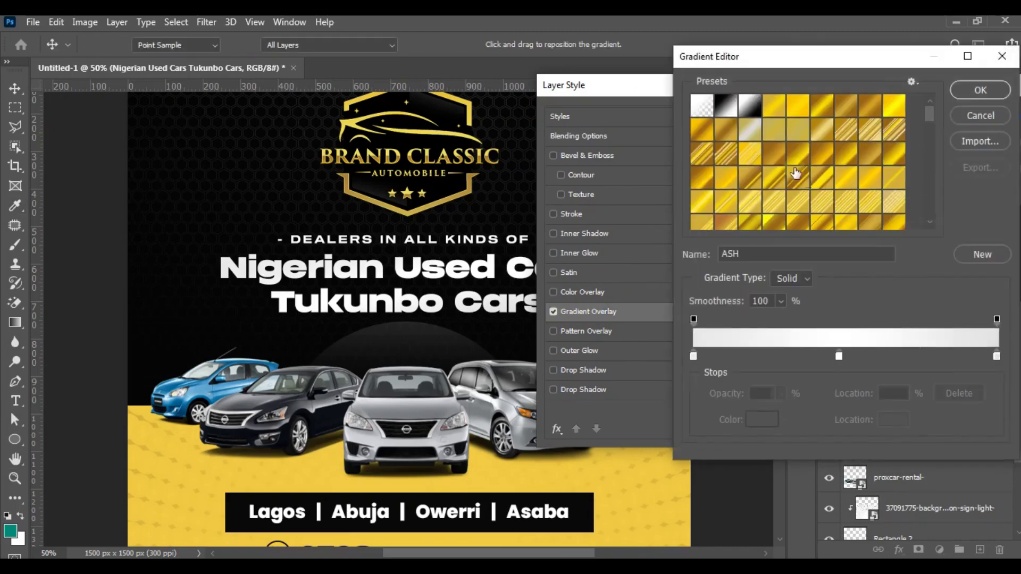
click(726, 105)
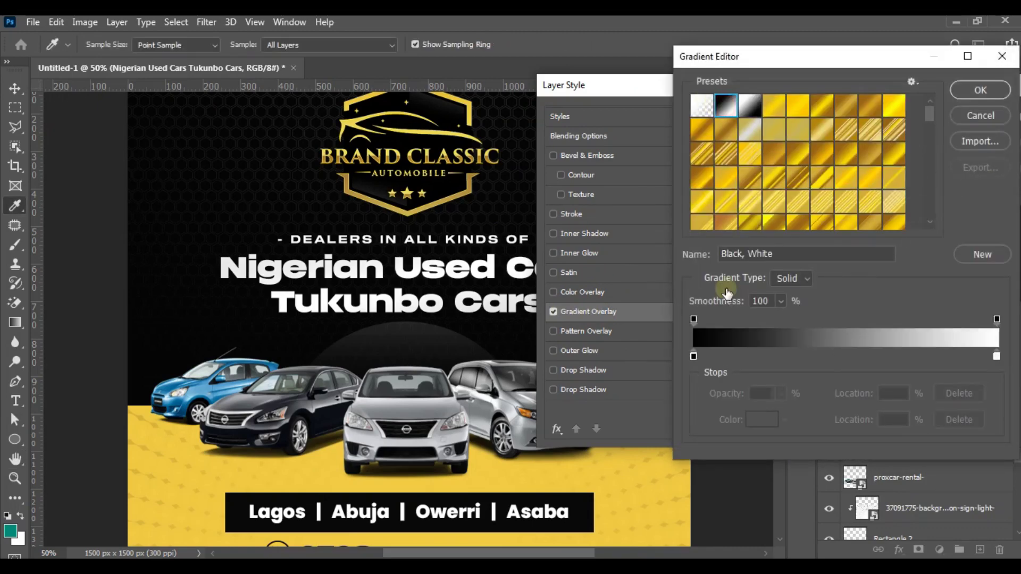
click(693, 357)
double_click(694, 356)
click(628, 269)
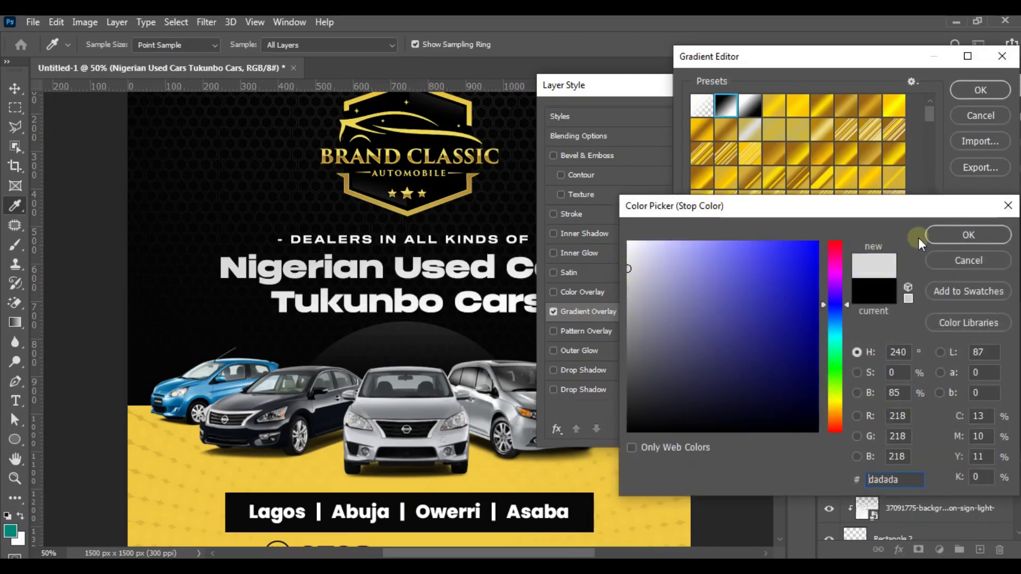
click(957, 235)
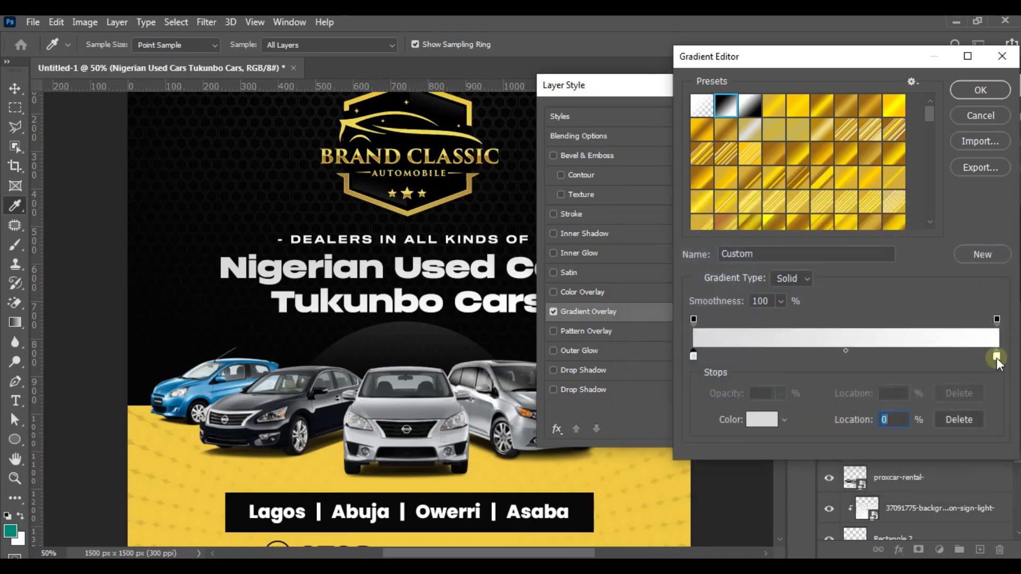
click(979, 90)
- Set the headline's gradient overlay to a 94° angle and 110% scale
drag(700, 87, 773, 165)
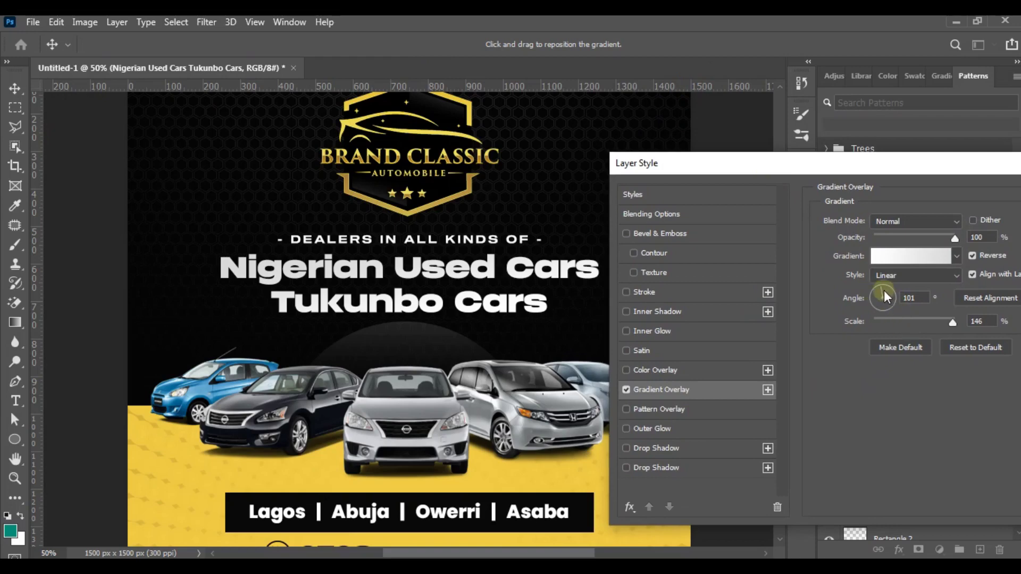
drag(883, 290, 882, 286)
click(930, 319)
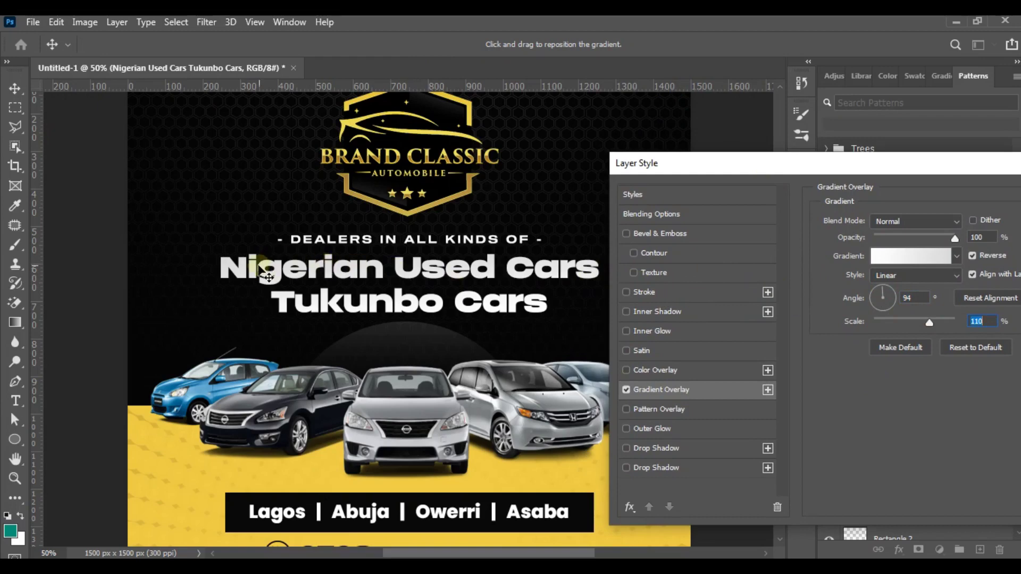
- Add a 1 px white (#ffffff) outside stroke to the headline and apply the layer style
click(658, 292)
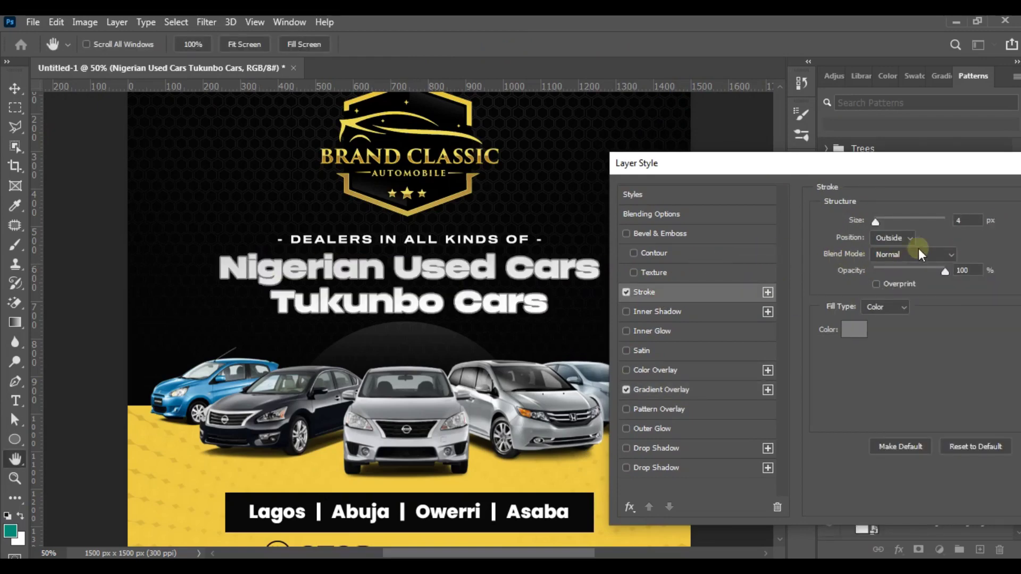
click(854, 329)
drag(665, 282, 609, 236)
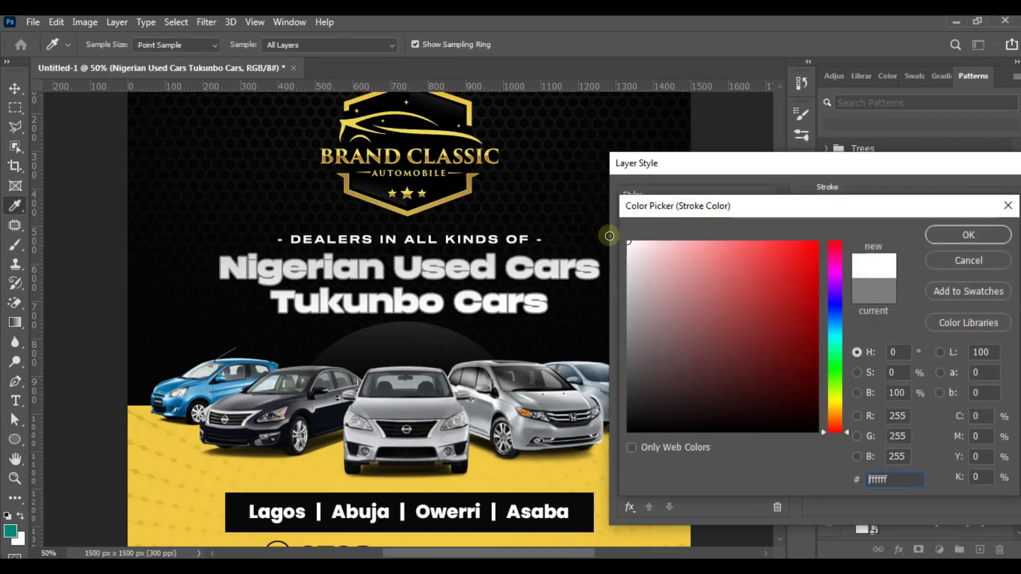
click(960, 236)
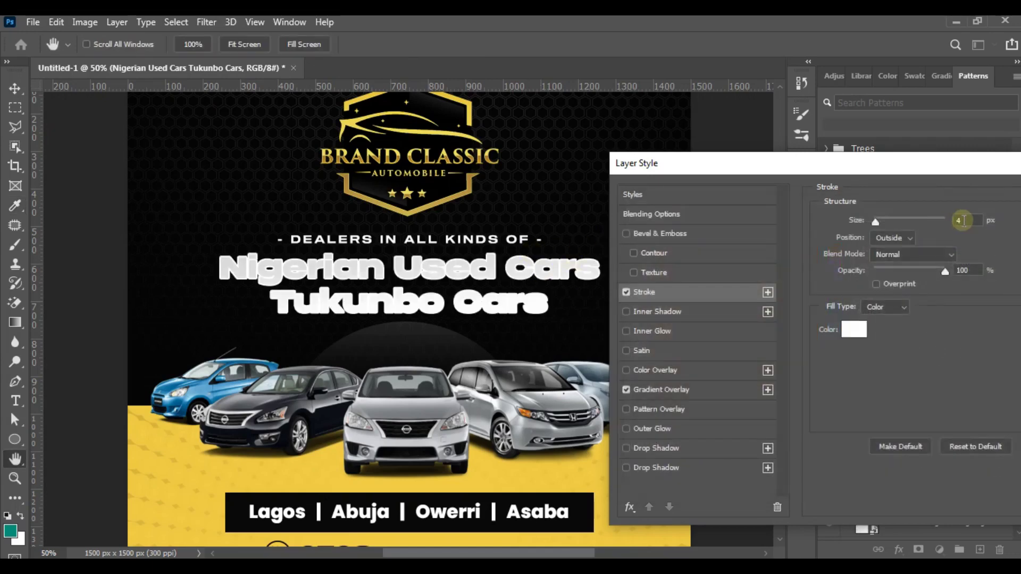
double_click(968, 220)
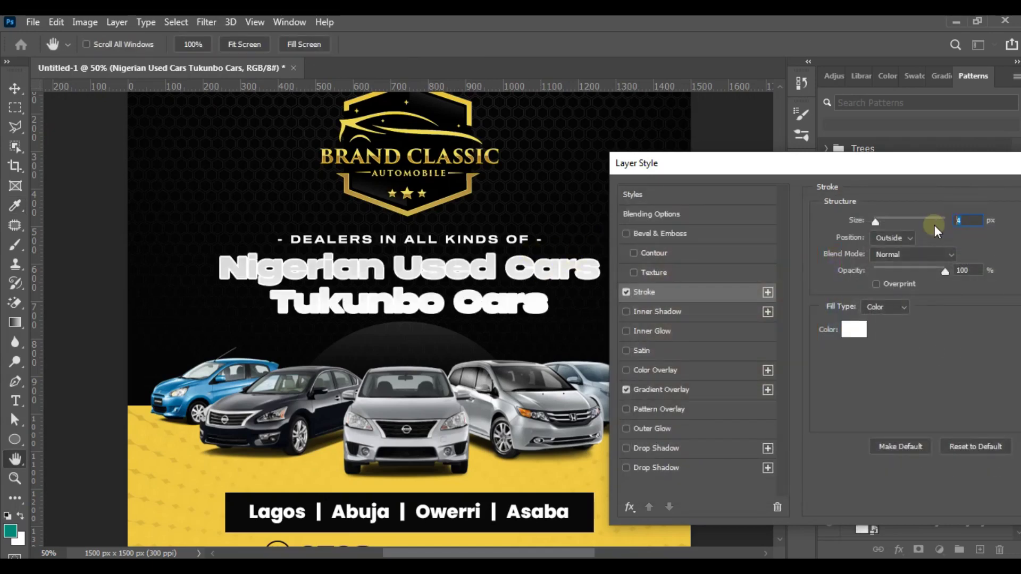
text(1)
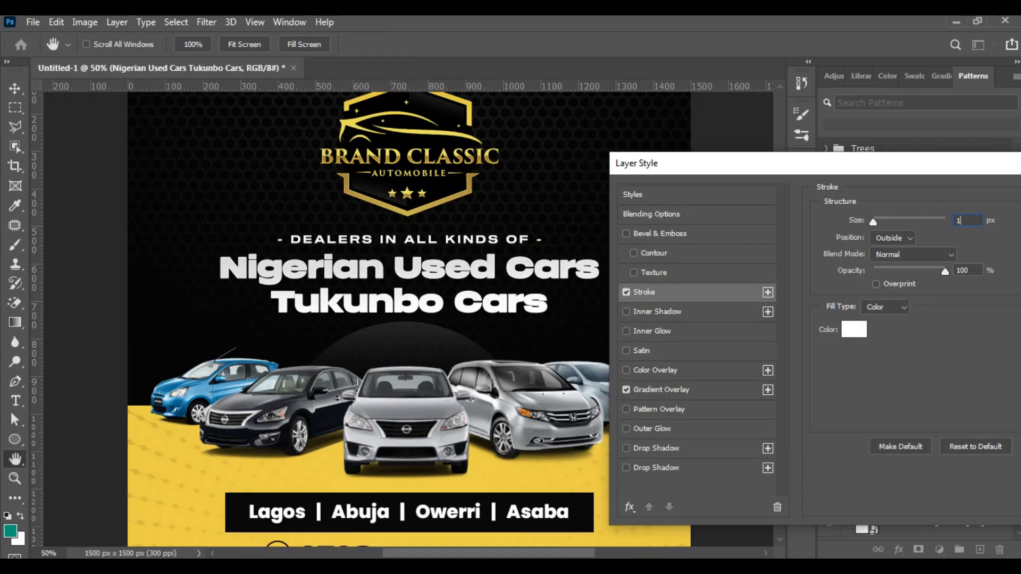
drag(937, 167, 796, 147)
click(989, 168)
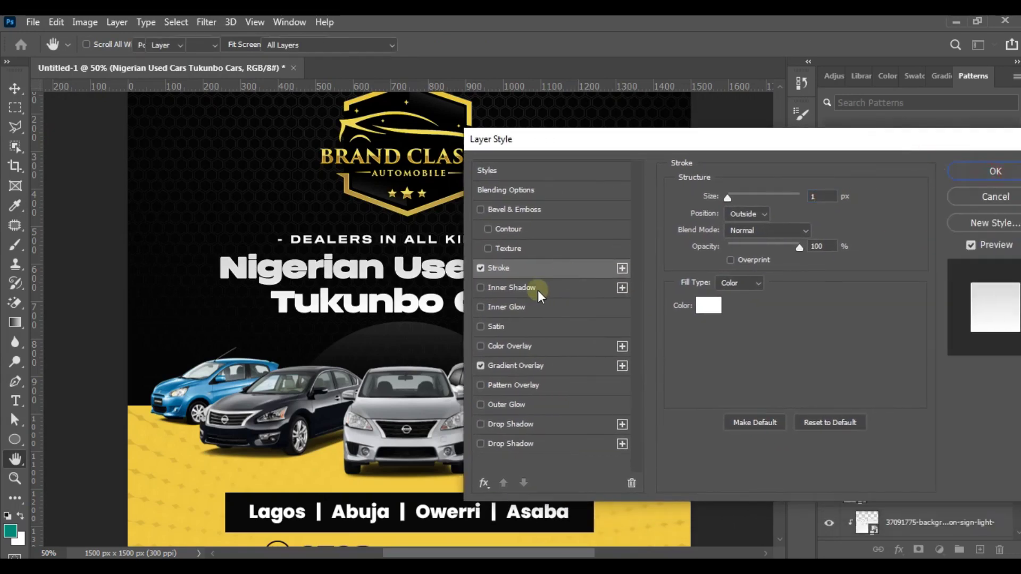
- Collapse the effects list under the "Nigerian Used Cars Tukunbo Cars" headline layer
key(ctrl+plus)
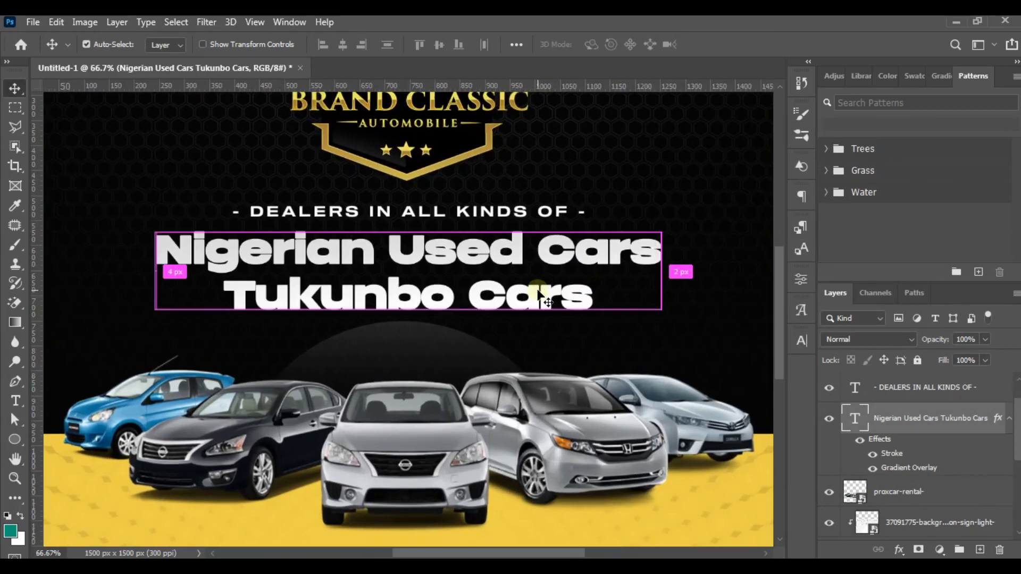
key(ctrl+plus)
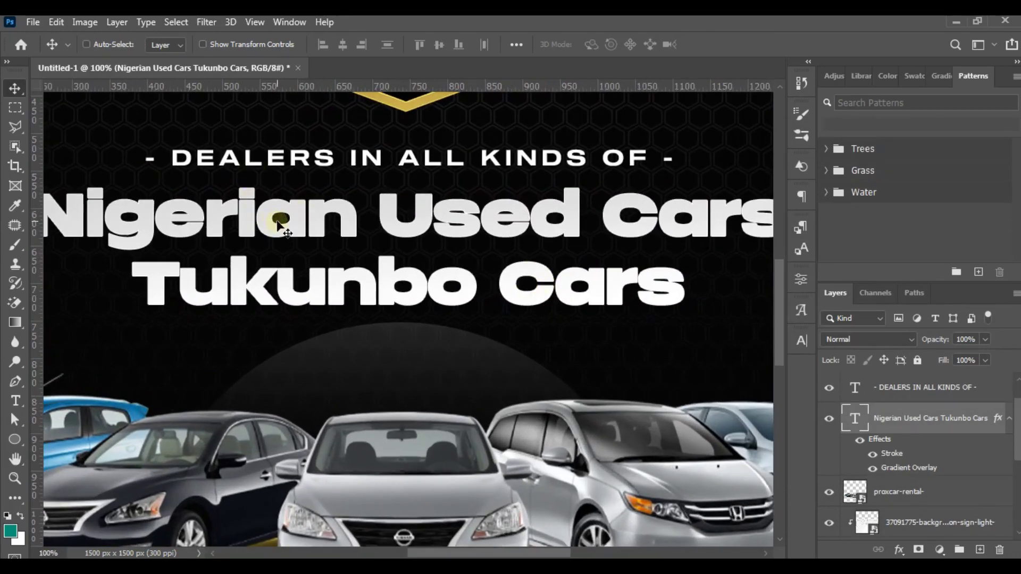
key(ctrl+minus)
key(ctrl+minus)
key(ctrl+minus)
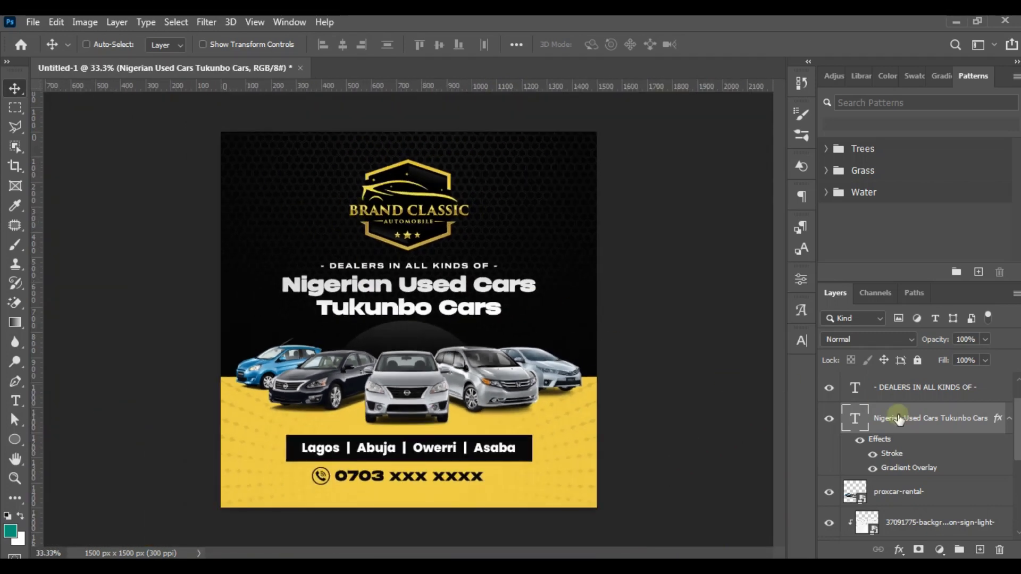
click(1009, 419)
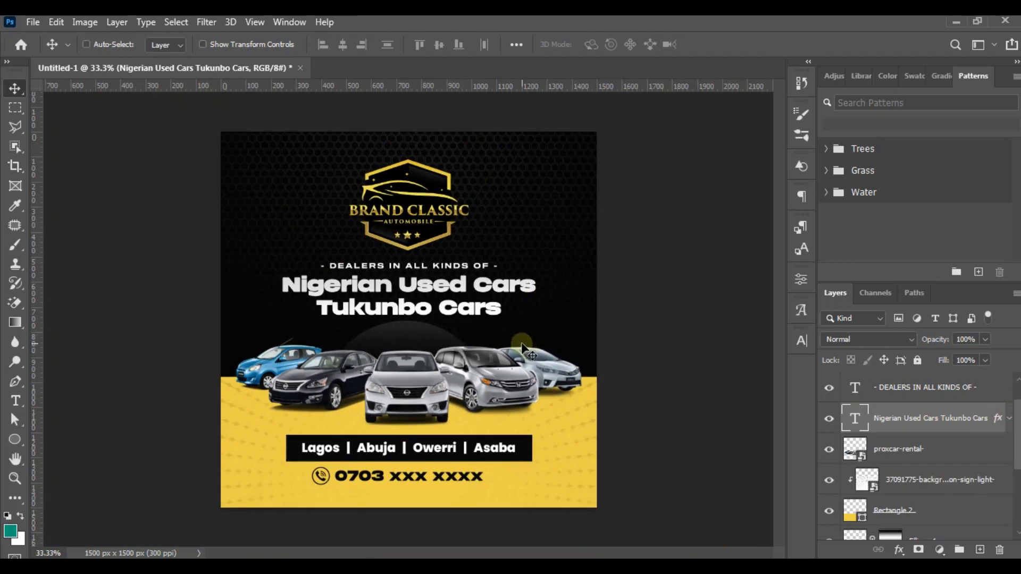